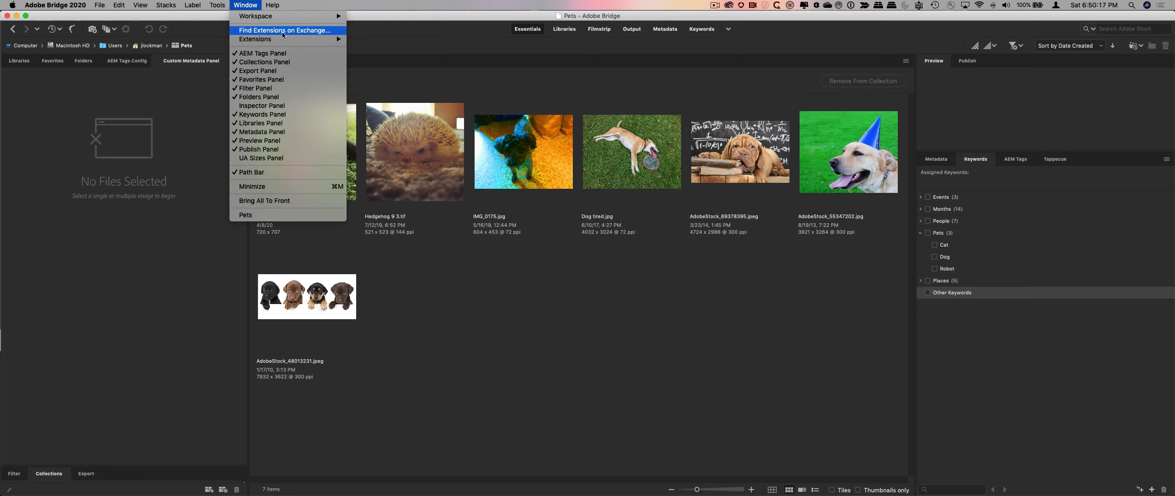
- Bring up the Custom Metadata Panel extension and load the metadata of Leo.jpeg into it
mouse_move(280, 39)
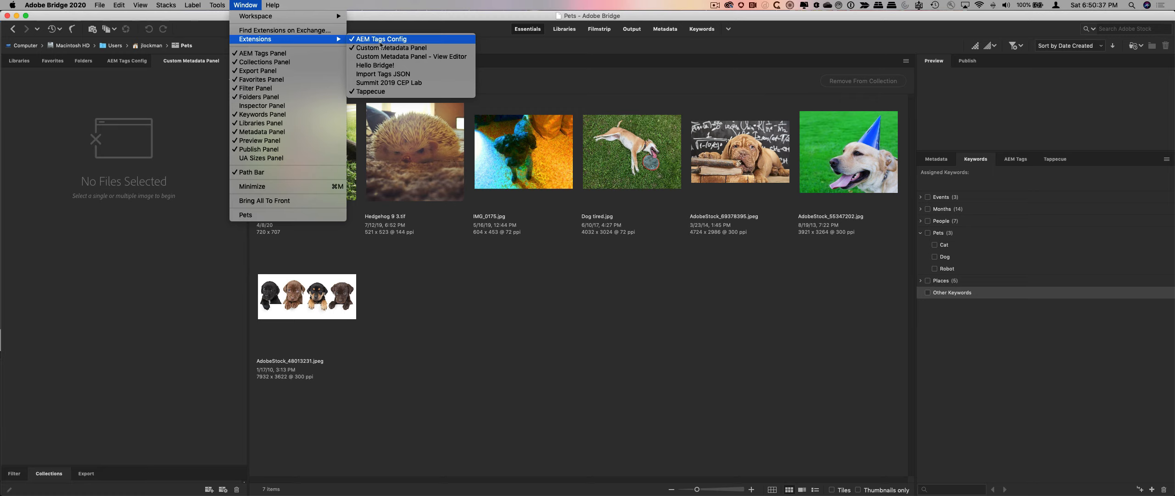
left_click(393, 48)
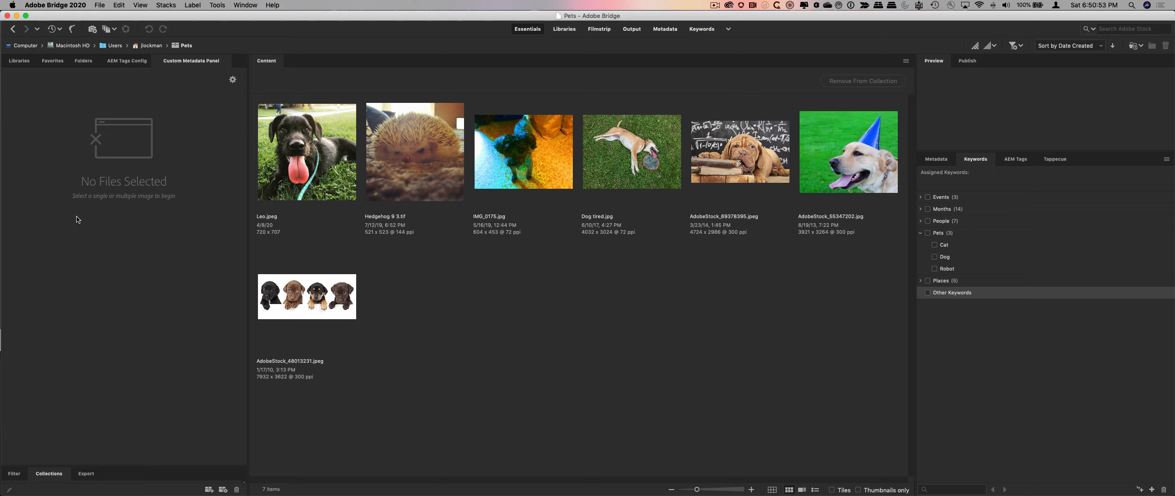
mouse_move(307, 149)
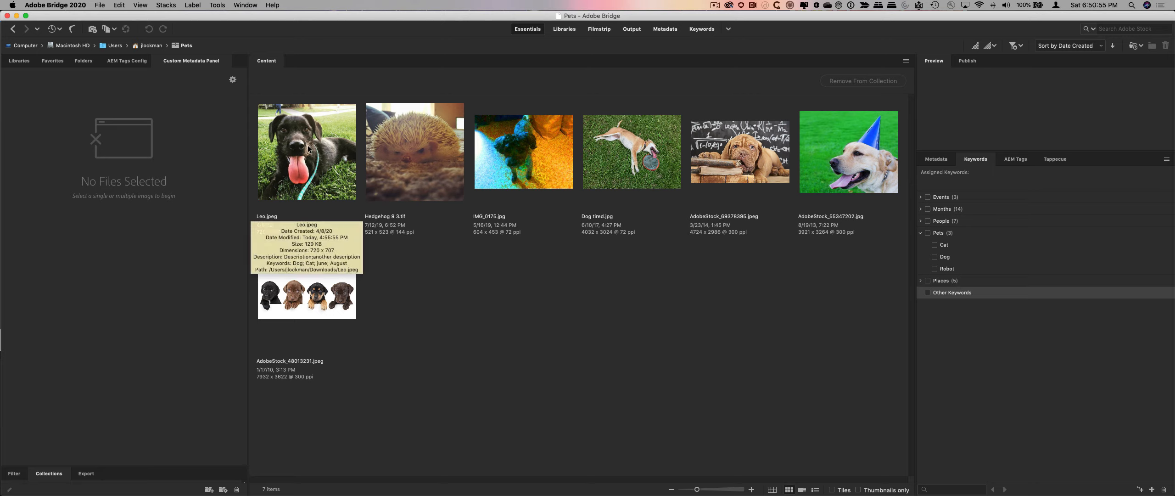
left_click(324, 151)
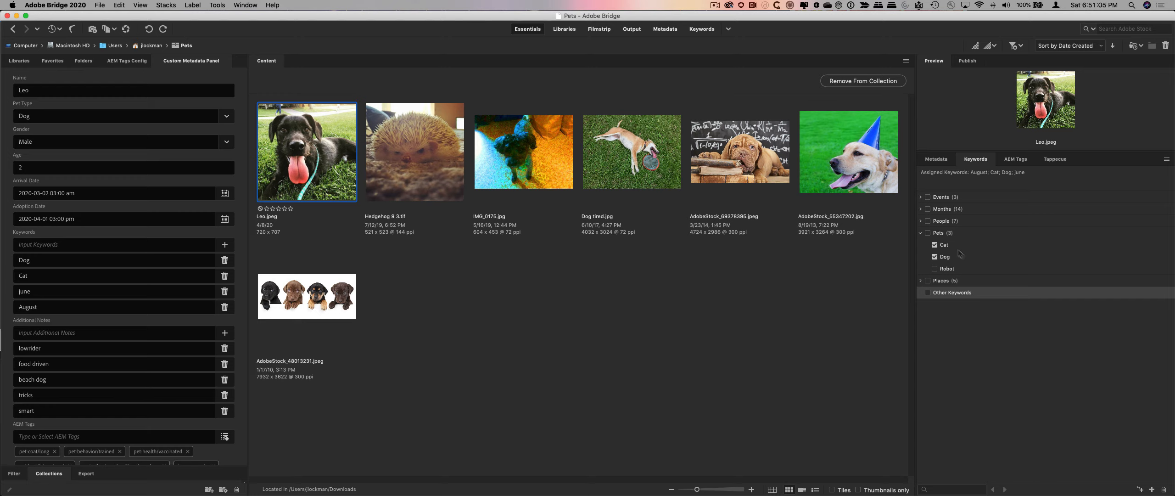
- Examine the File Properties, IPTC Core and IPTC Extension metadata sections of Leo.jpeg
left_click(939, 159)
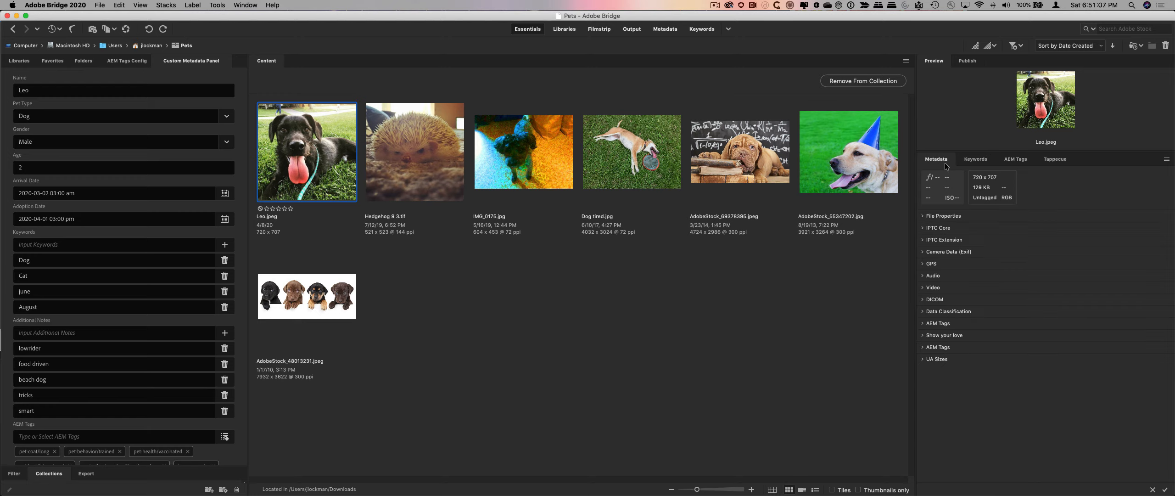
left_click(923, 216)
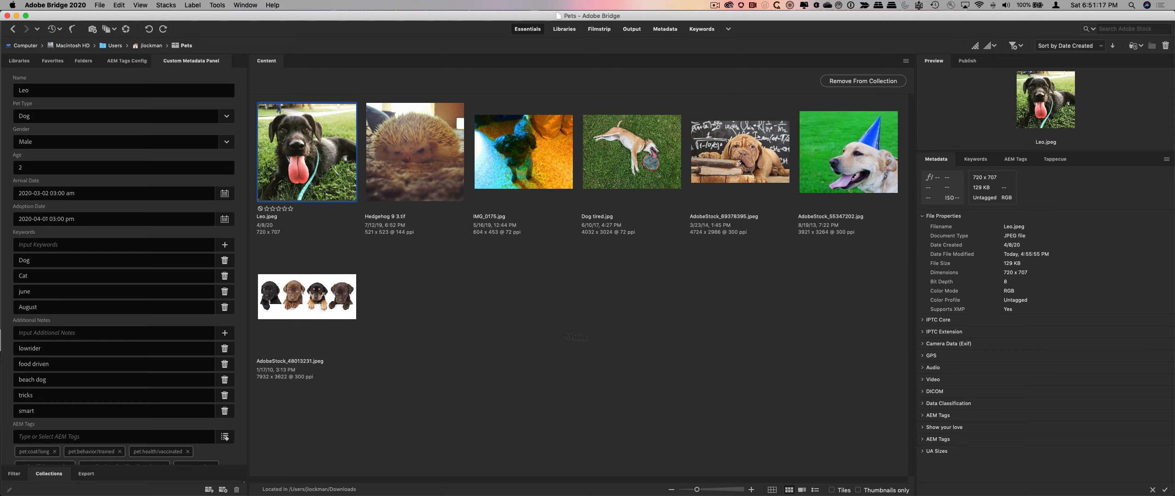
left_click(923, 319)
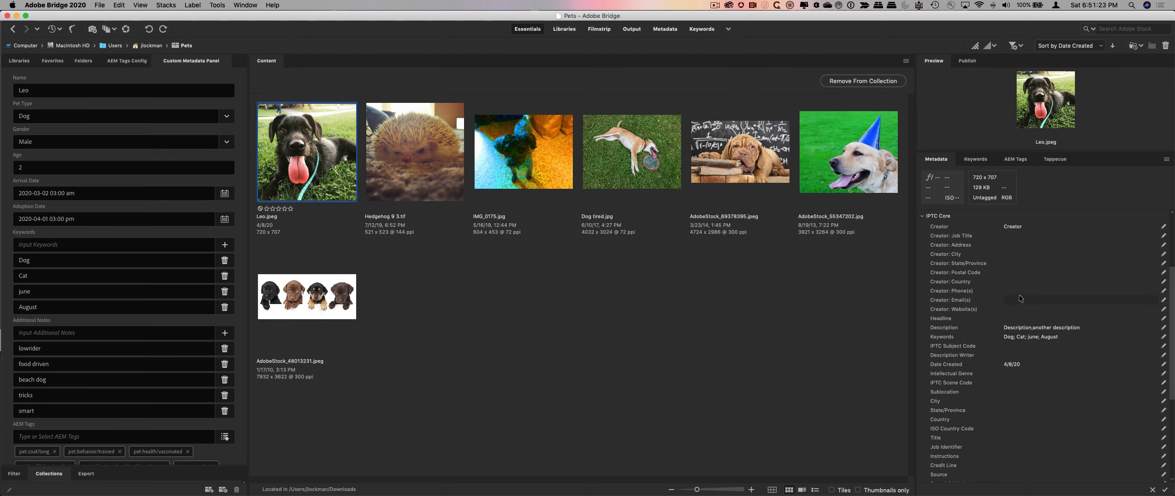
left_click(923, 216)
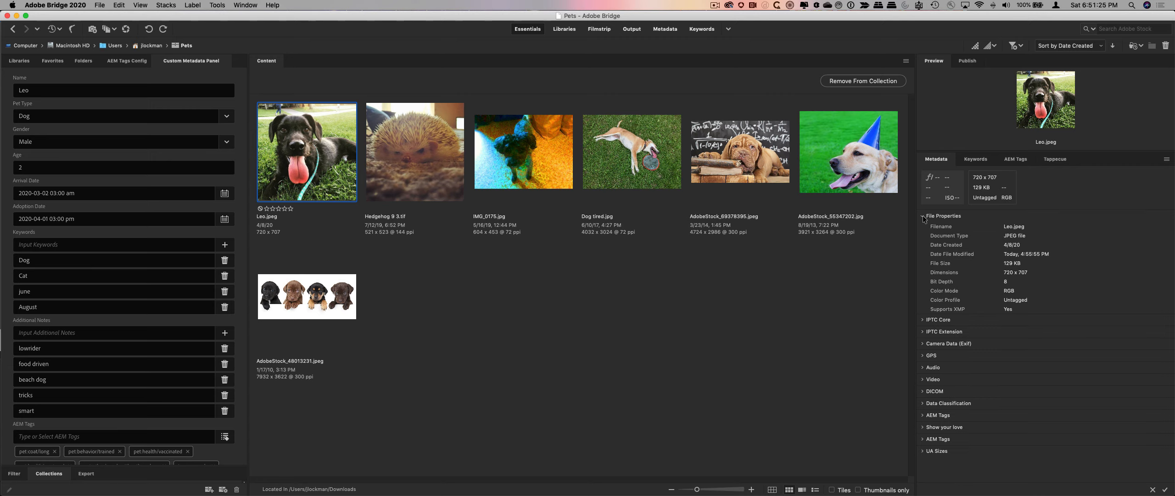
left_click(922, 331)
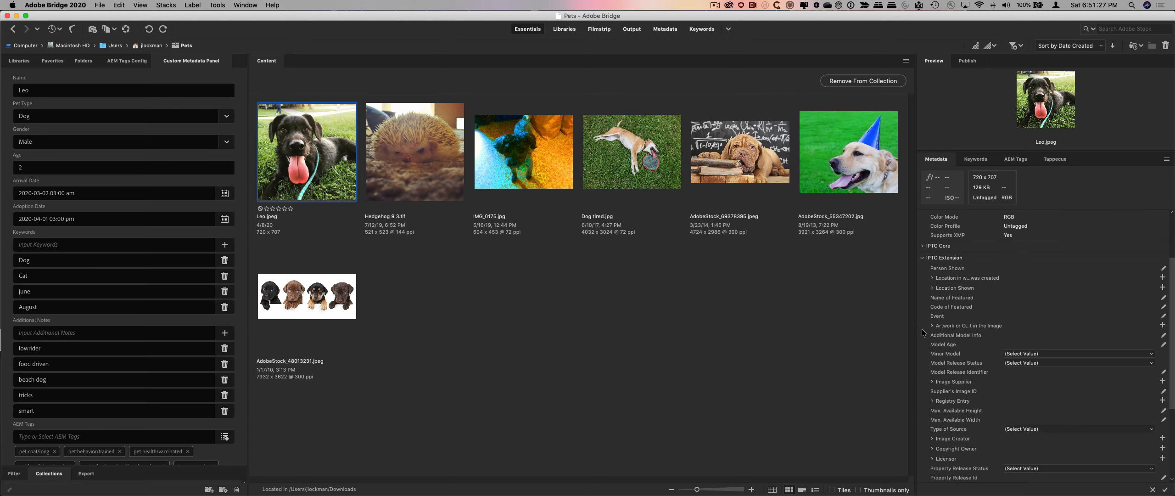
left_click(923, 257)
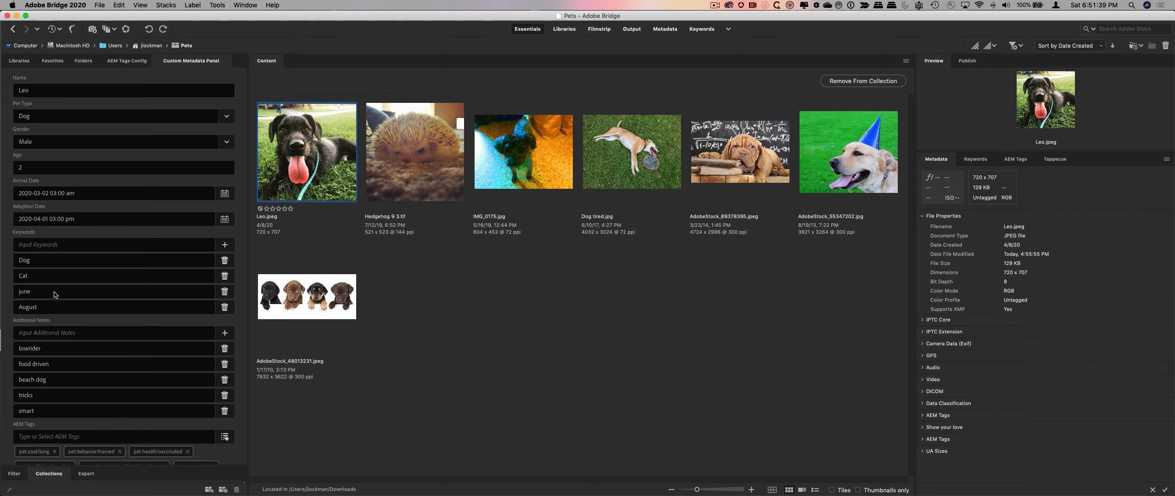
- Review the keywords assigned to Leo.jpeg and the available keyword management commands
left_click(977, 160)
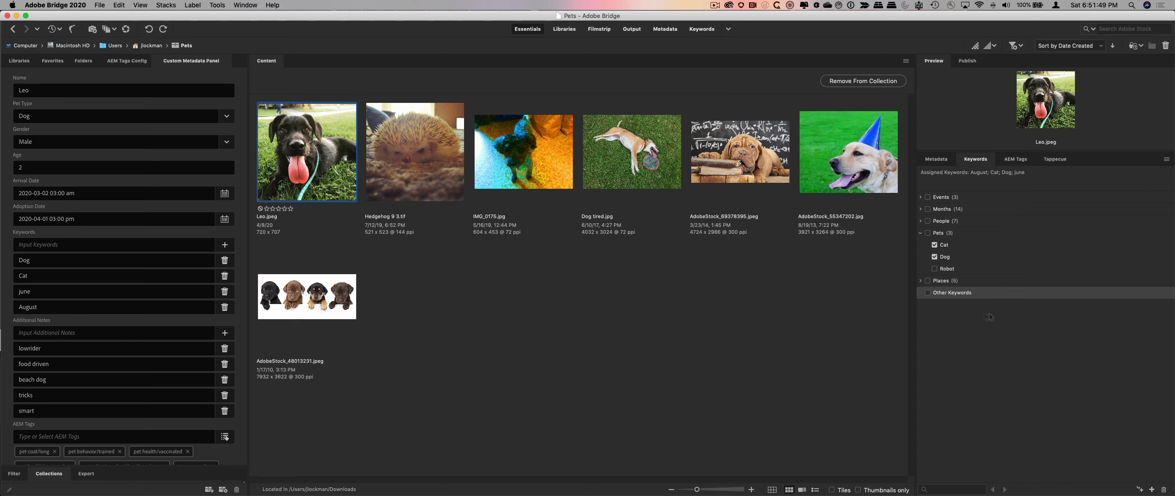
left_click(1166, 159)
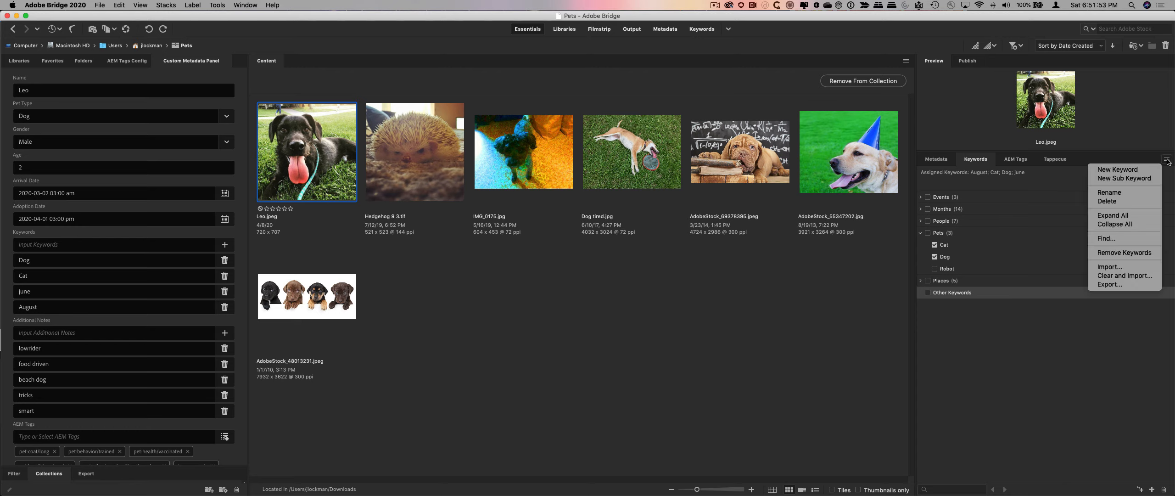
left_click(999, 331)
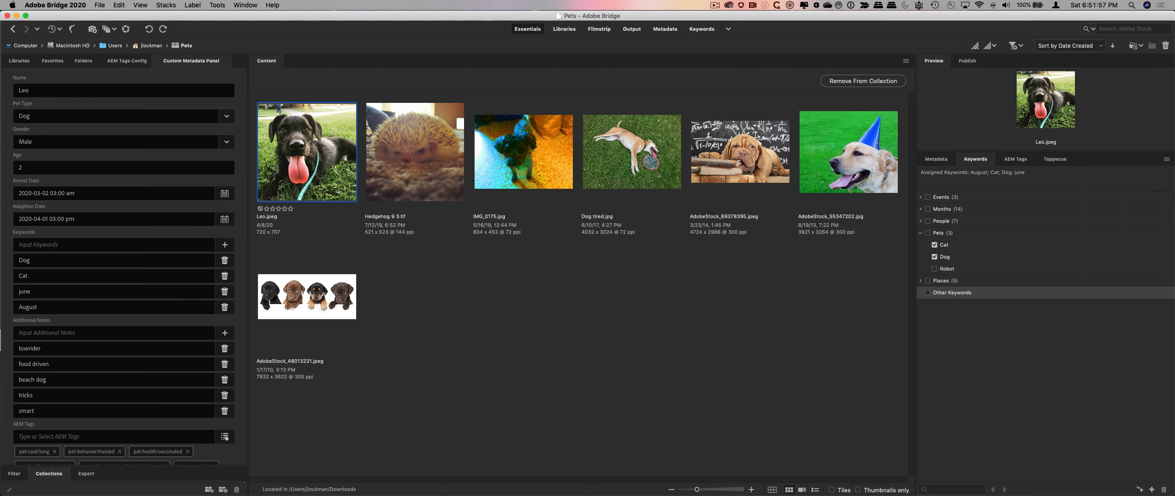
- Compare the standard IPTC Extension and IPTC Core fields with the custom metadata form for Leo.jpeg
left_click(936, 159)
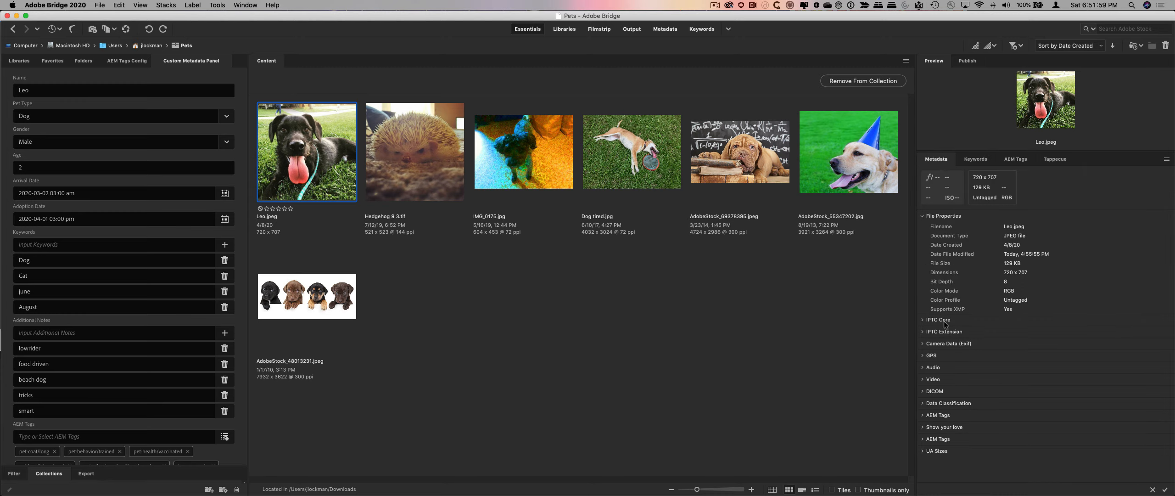
left_click(923, 331)
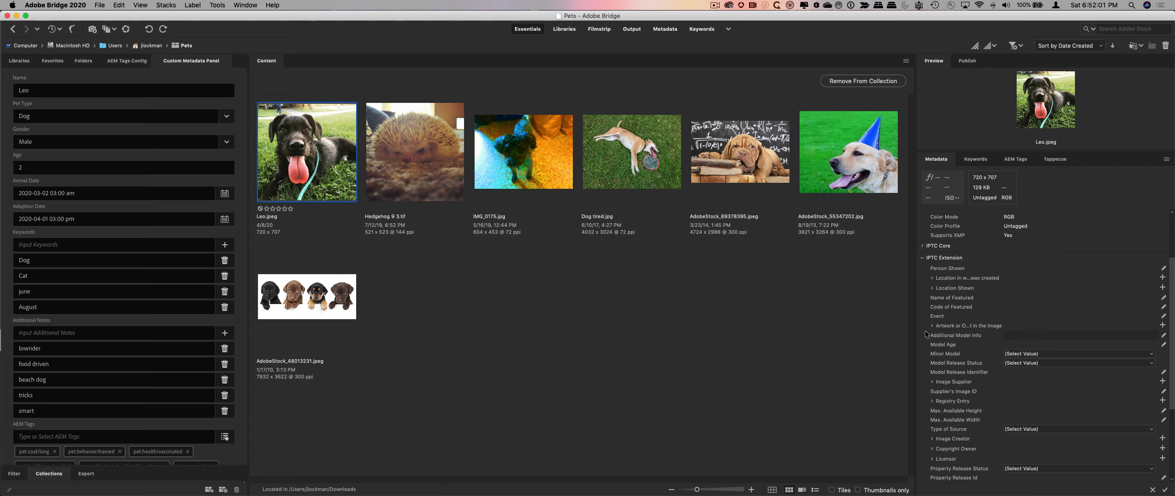
left_click(923, 246)
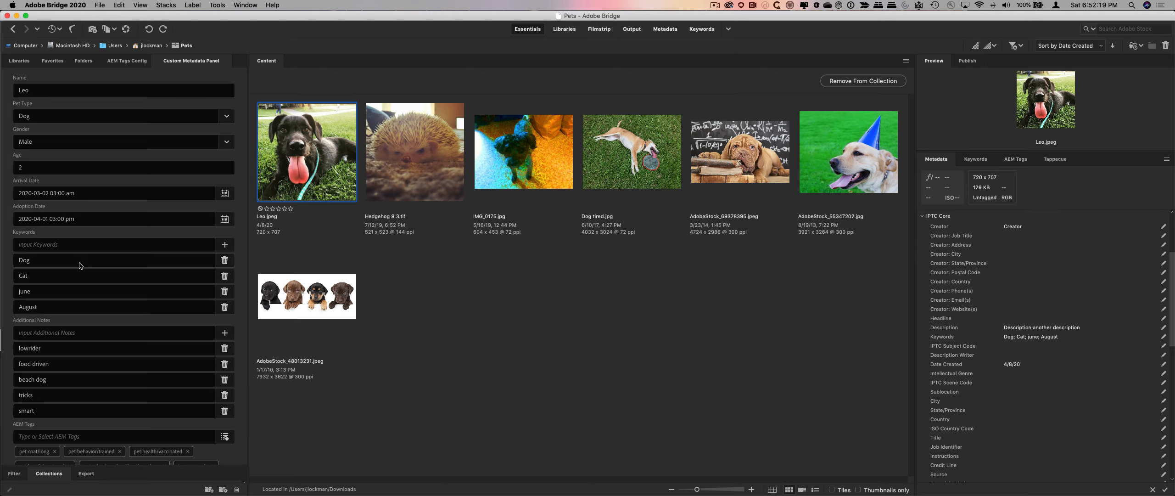
- Enable Write Hierarchical Keywords in the Keywords preferences and reapply the Cat keyword under Pets to Leo.jpeg
left_click(977, 160)
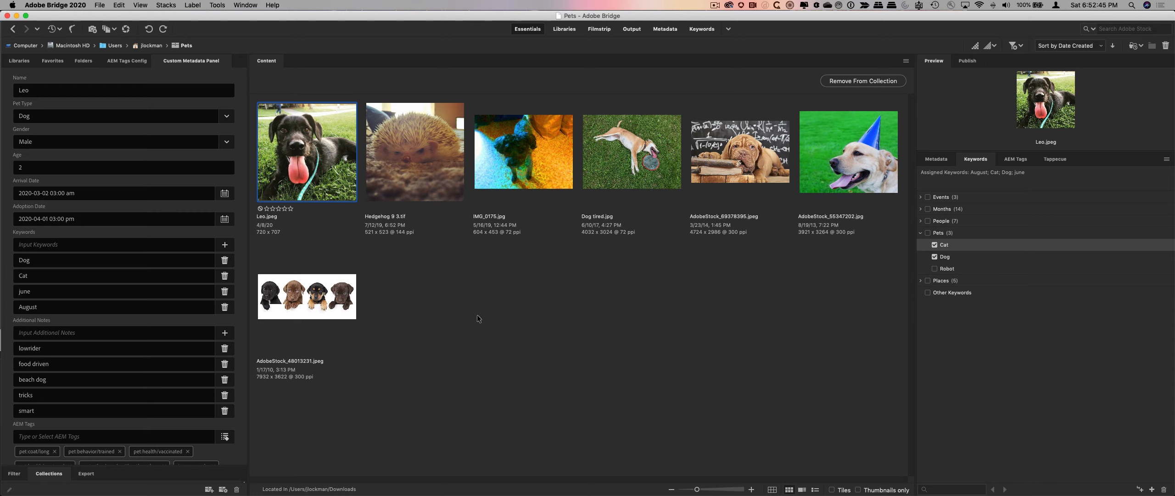
left_click(58, 5)
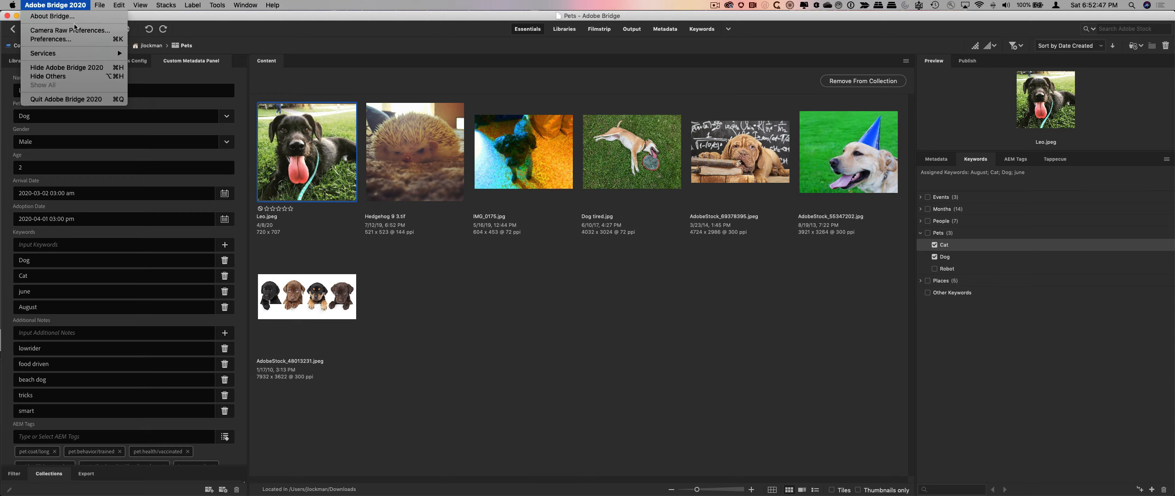
left_click(73, 40)
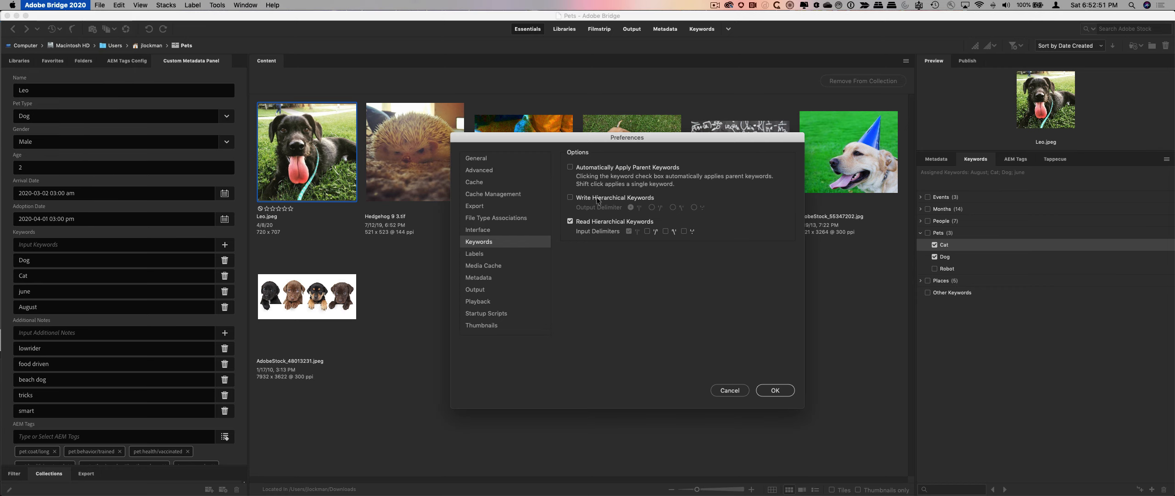
left_click(571, 198)
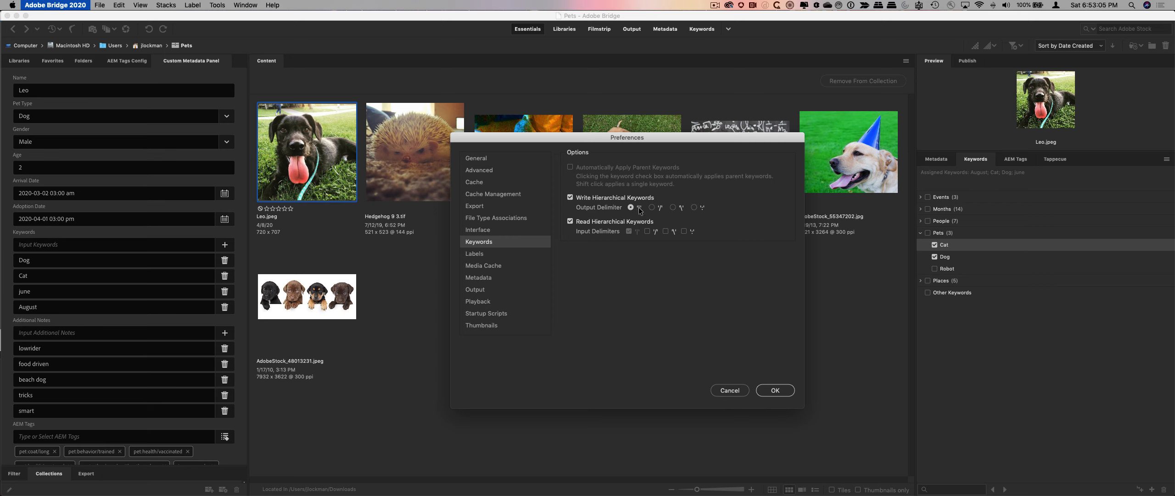
left_click(774, 390)
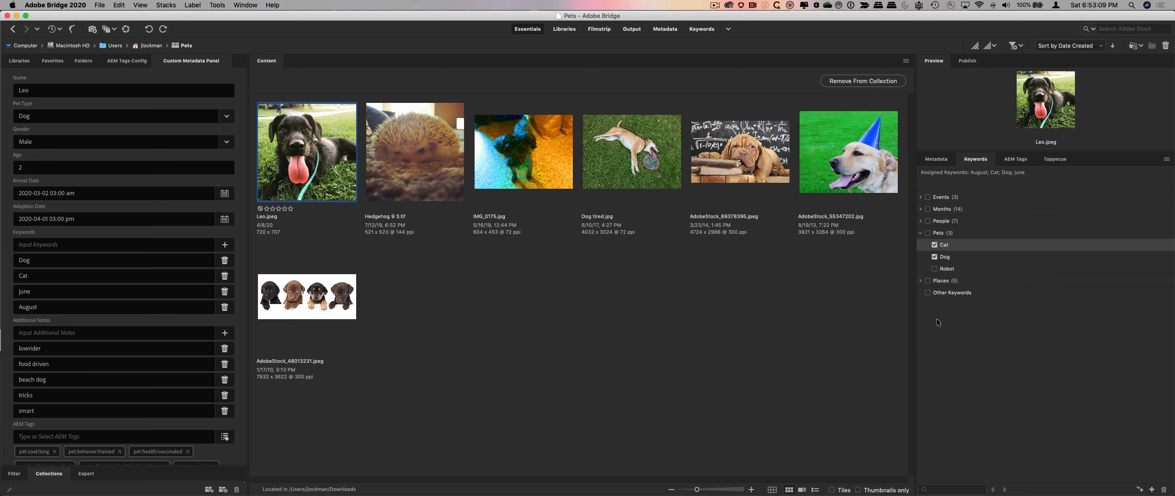
left_click(935, 244)
- Inspect the Name, Pet Type, Gender and Age fields of the custom form, including the dropdown choices, keeping Dog, Male and 2
left_click(104, 90)
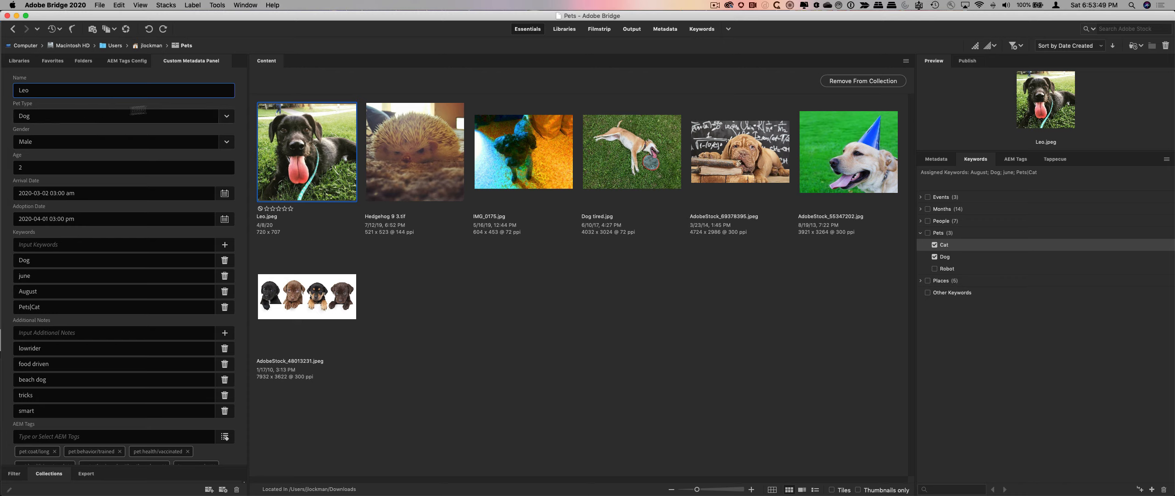
left_click(221, 113)
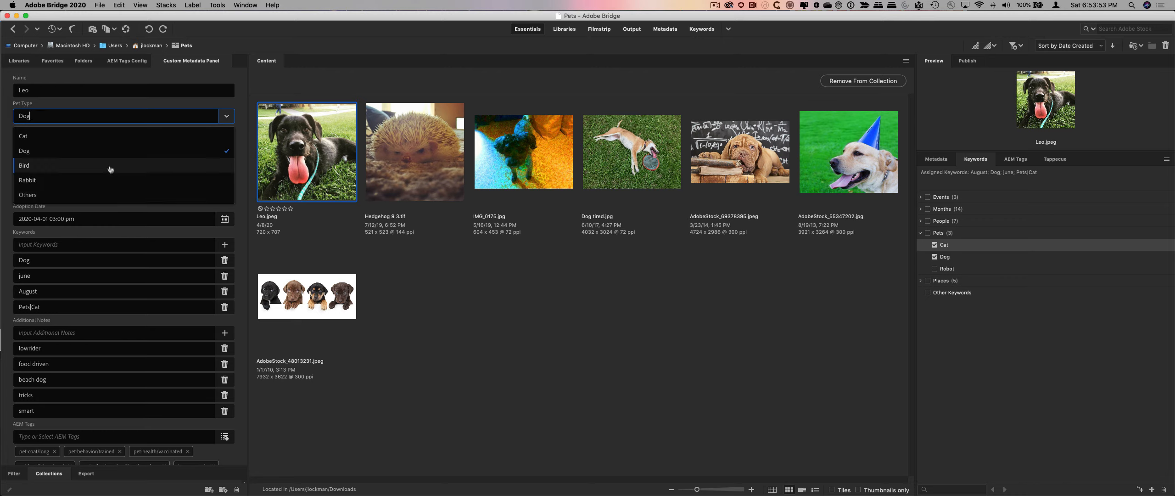
left_click(112, 112)
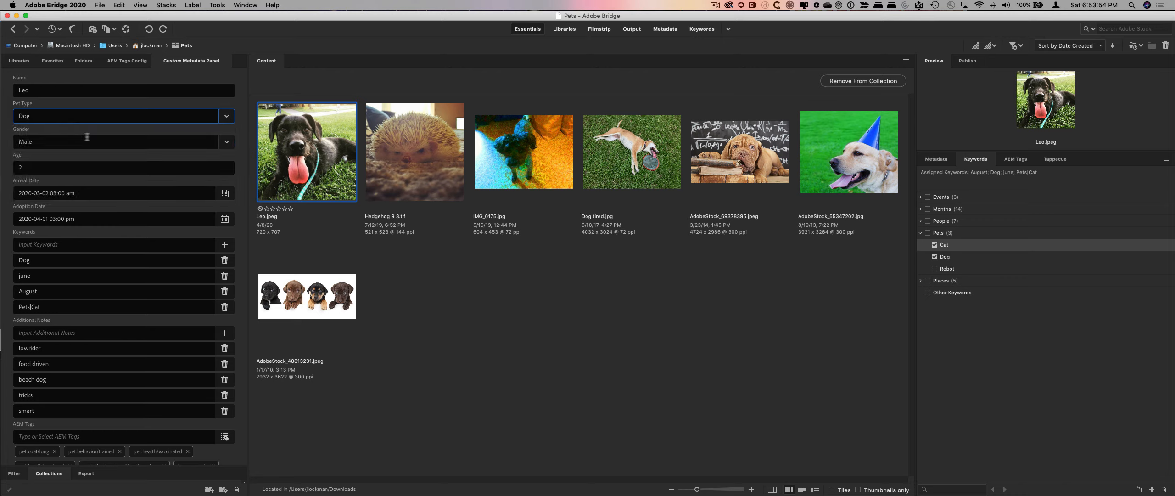
left_click(221, 144)
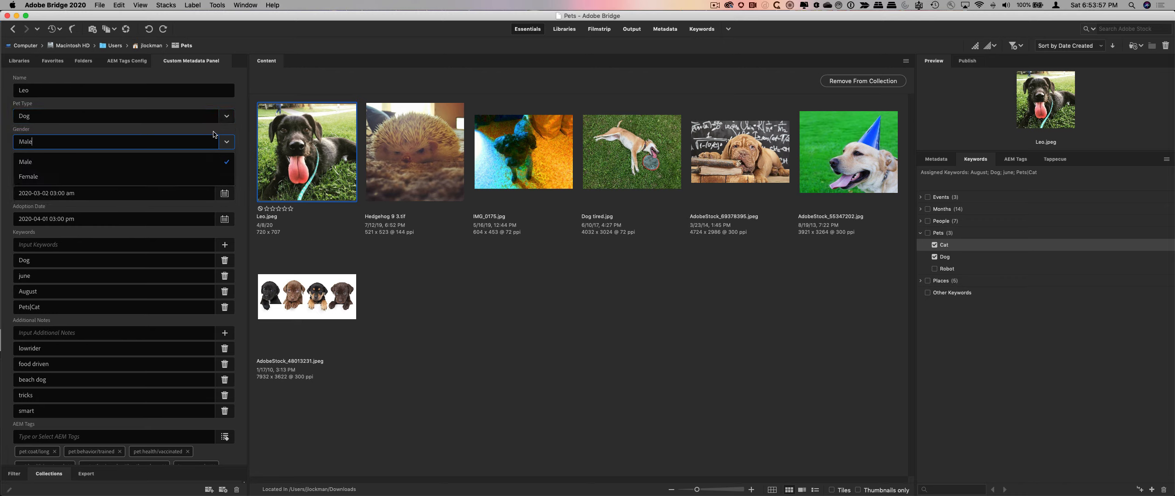
left_click(89, 162)
left_click(90, 163)
type("2")
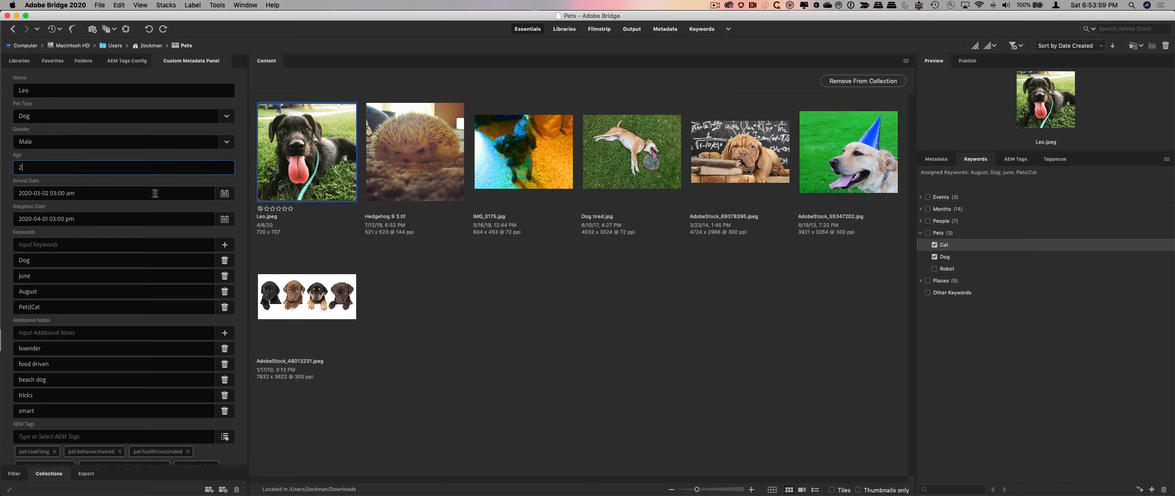
left_click(224, 194)
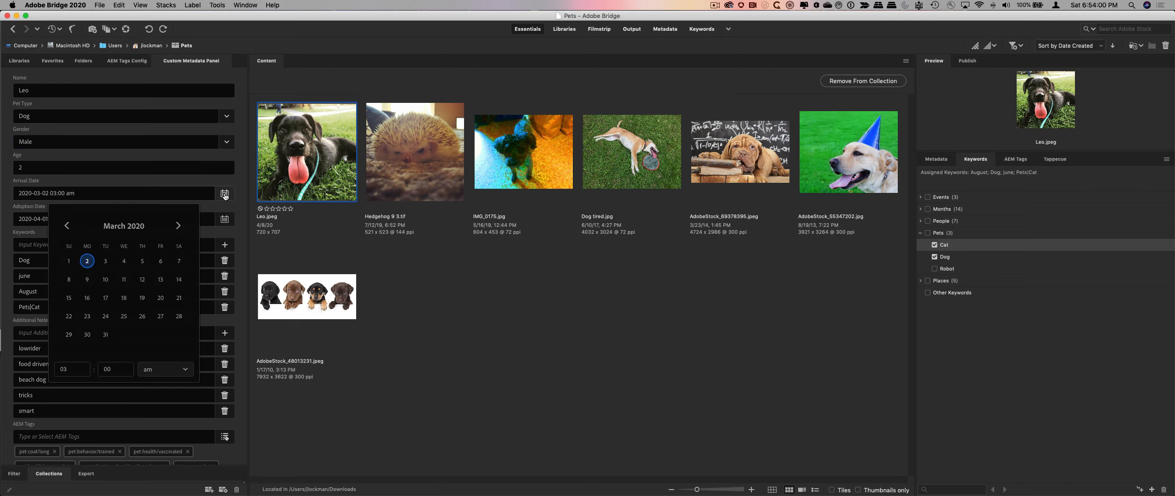
left_click(107, 265)
left_click_drag(68, 370, 35, 369)
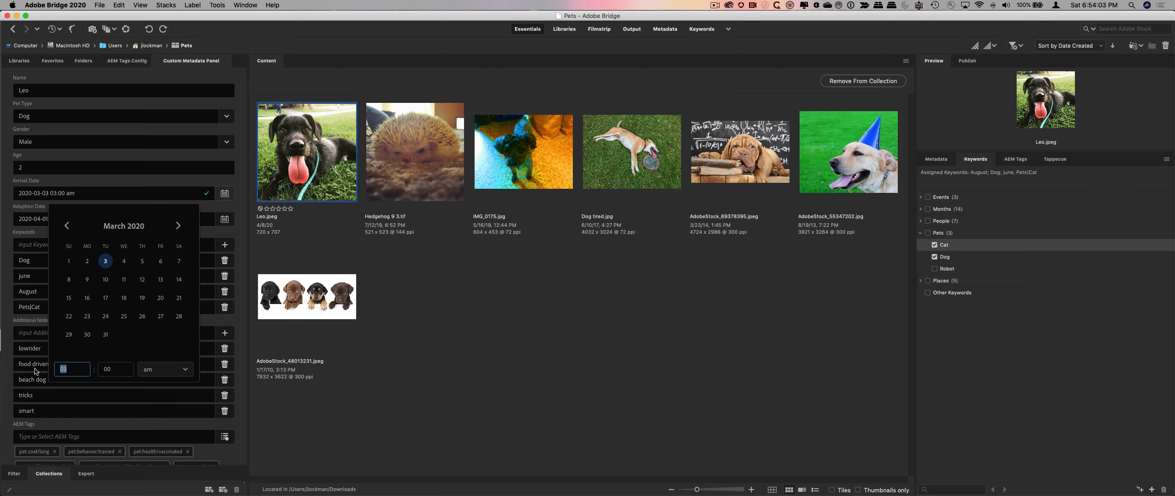
left_click(179, 372)
left_click(163, 404)
left_click(220, 208)
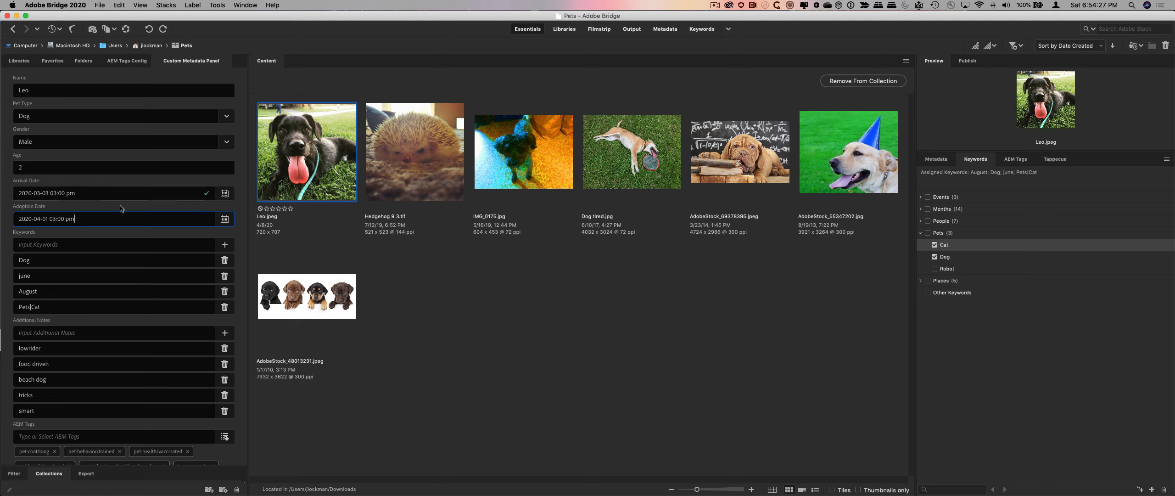
- Add the Square orientation tag from Asset Properties to the AEM Tags of Leo.jpeg, leaving Portrait unselected
scroll(190, 245, "down", 2)
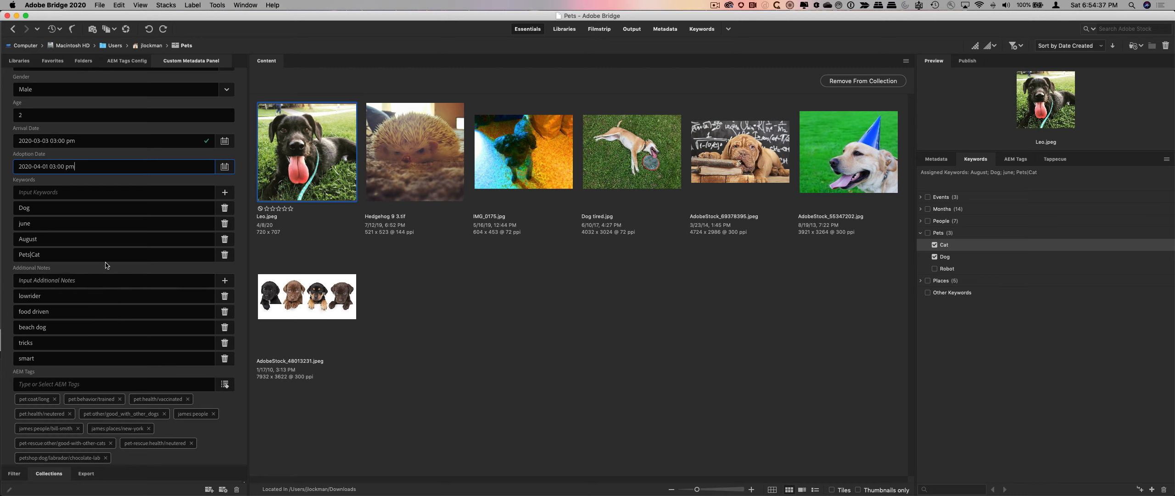
scroll(145, 277, "down", 5)
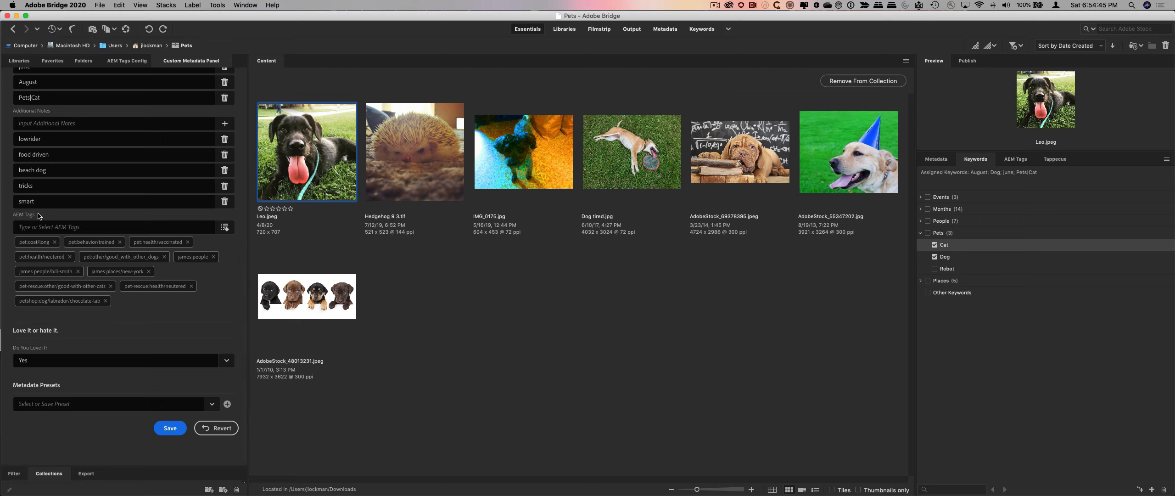
left_click(223, 229)
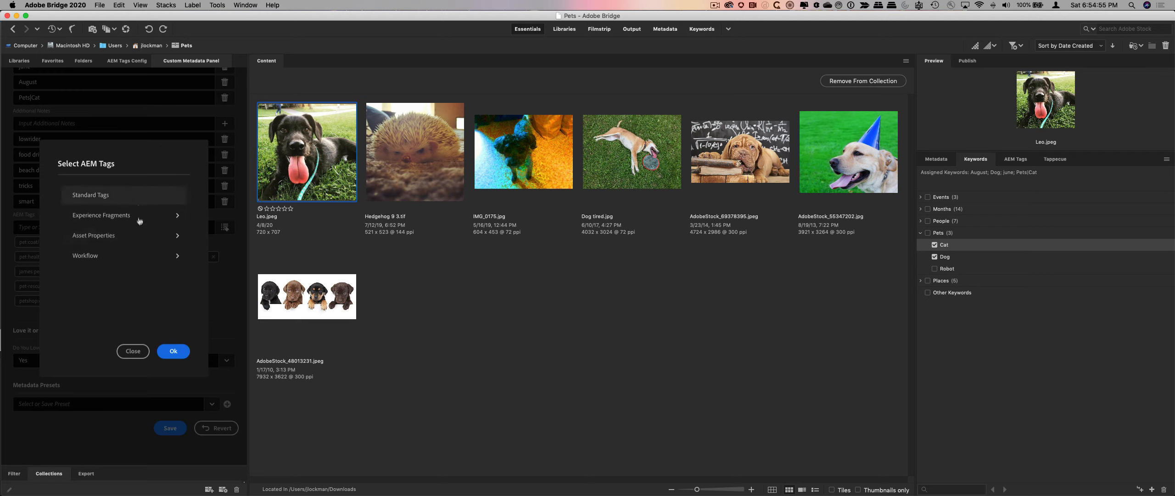
left_click(143, 243)
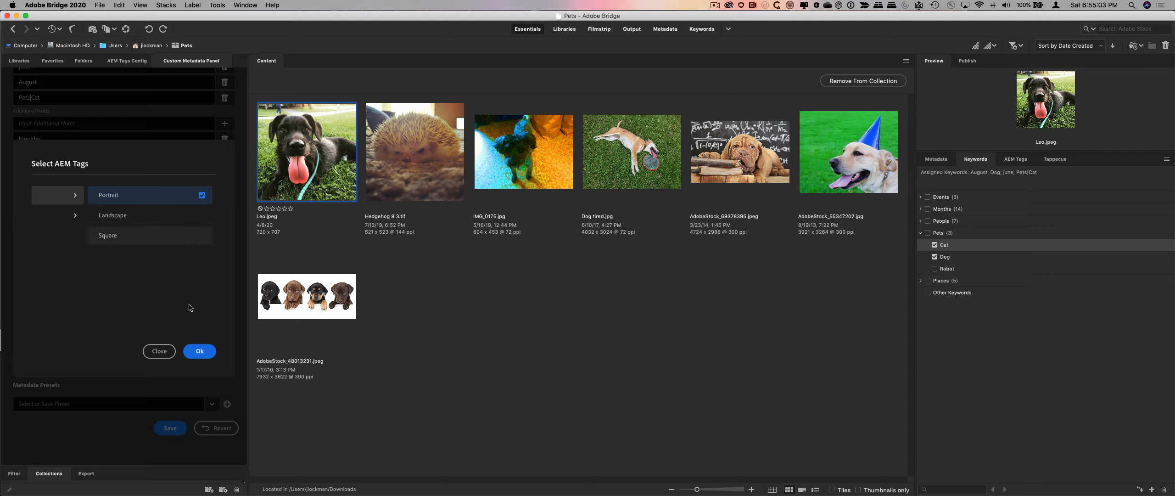
left_click(202, 194)
left_click(202, 235)
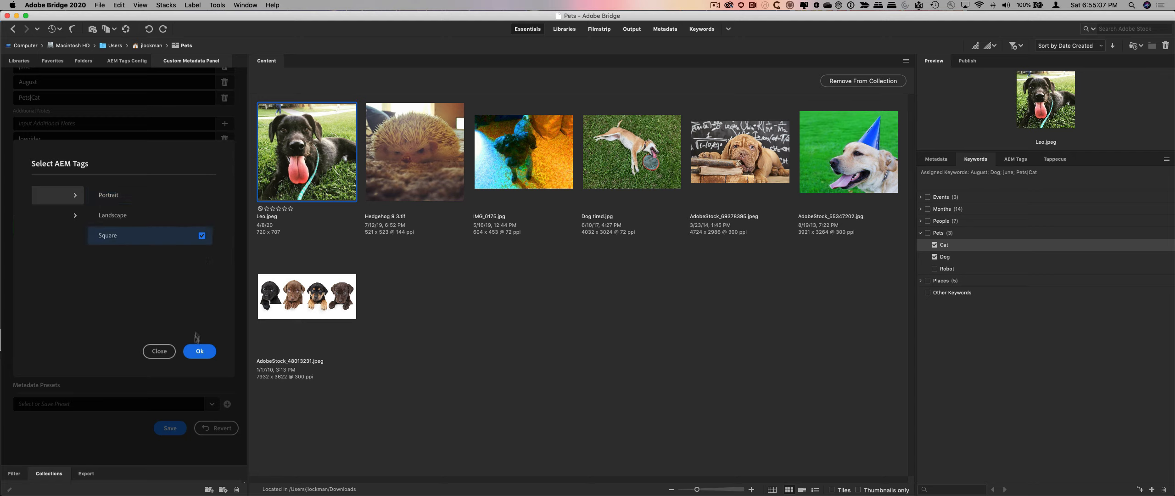
left_click(196, 351)
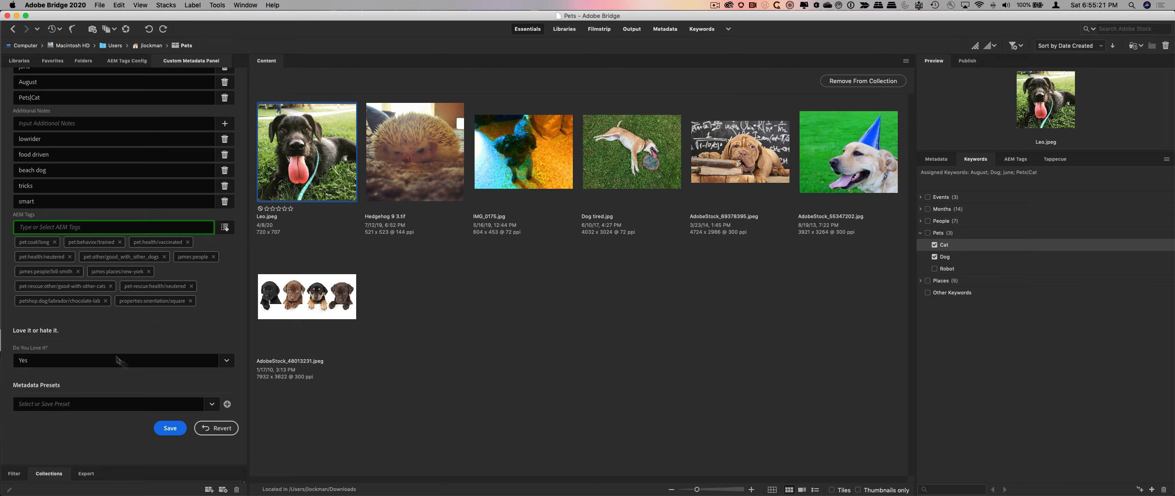
- Clear the Do You Love It? field of Leo.jpeg and choose Yes again from its dropdown
left_click(227, 362)
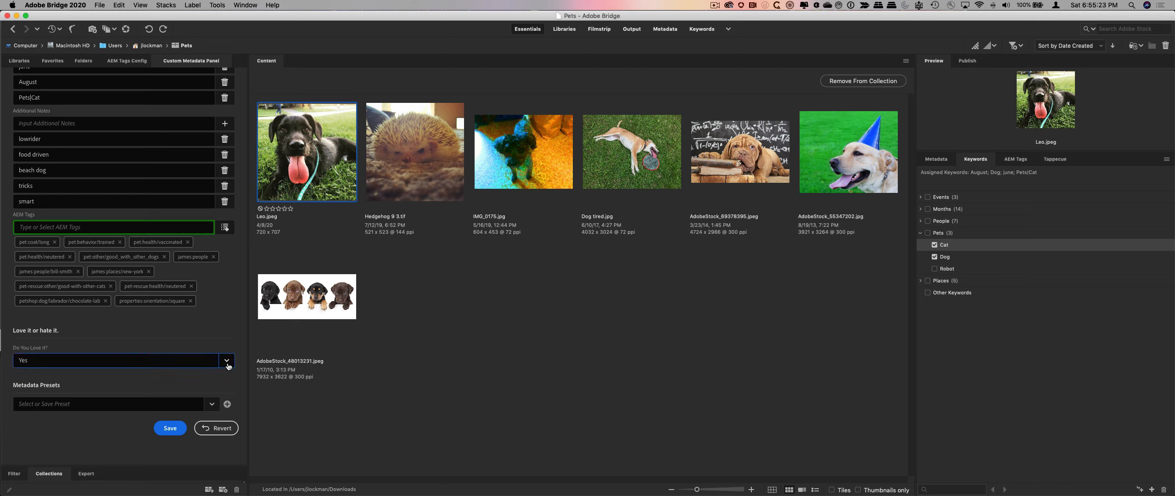
double_click(85, 359)
key("BackSpace")
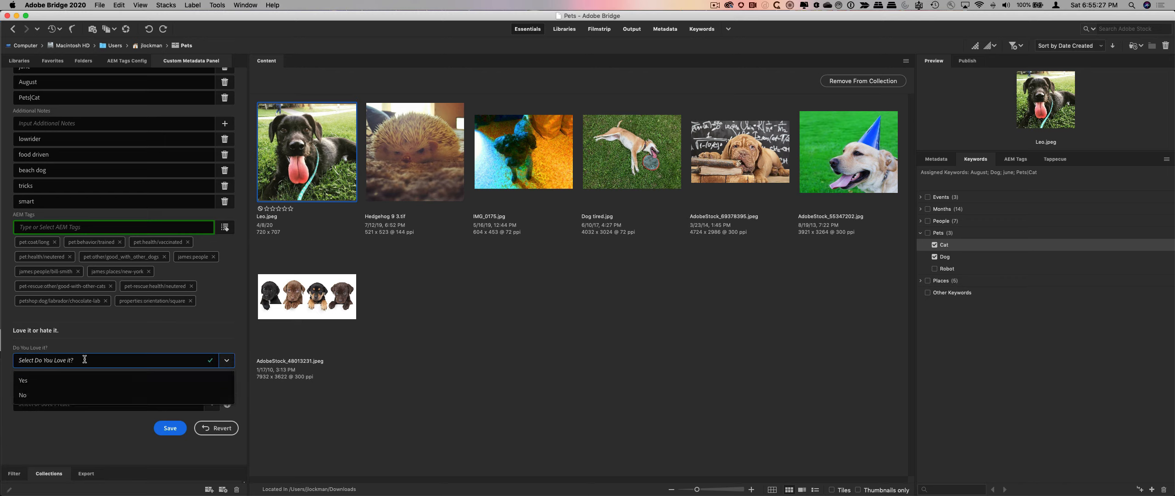
left_click(39, 380)
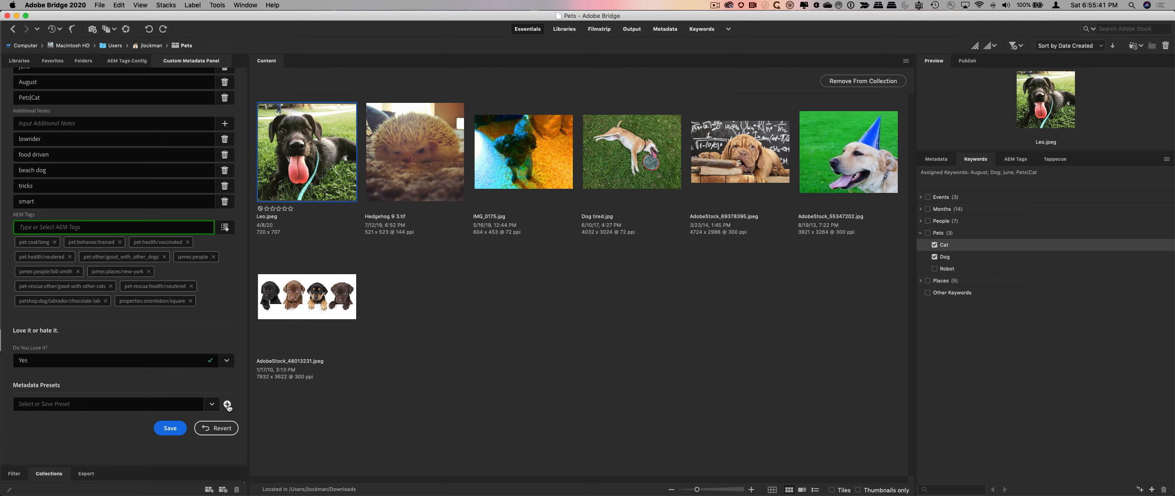
- Examine the available metadata presets and the custom form fields they would fill, without choosing a preset
left_click(214, 405)
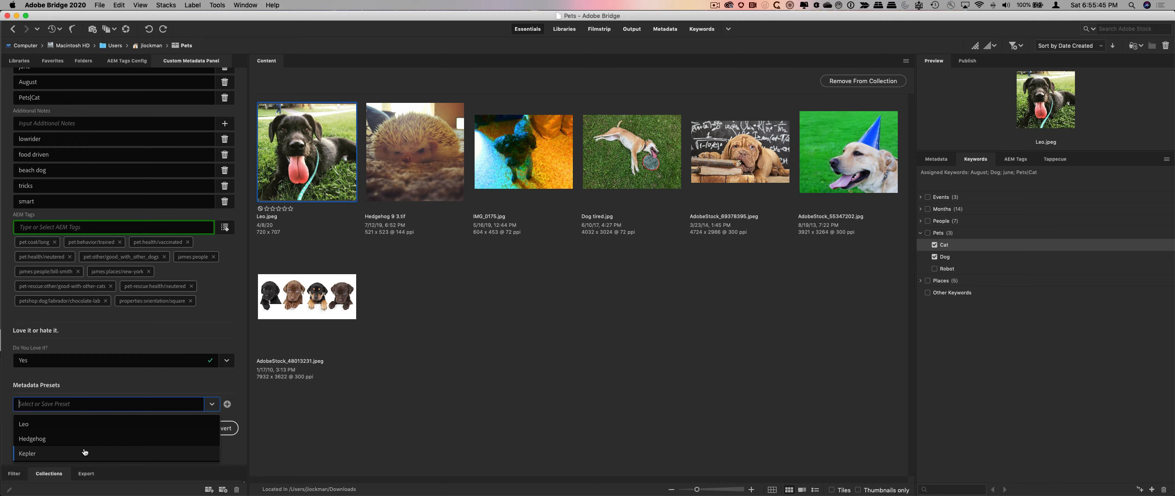
left_click(209, 321)
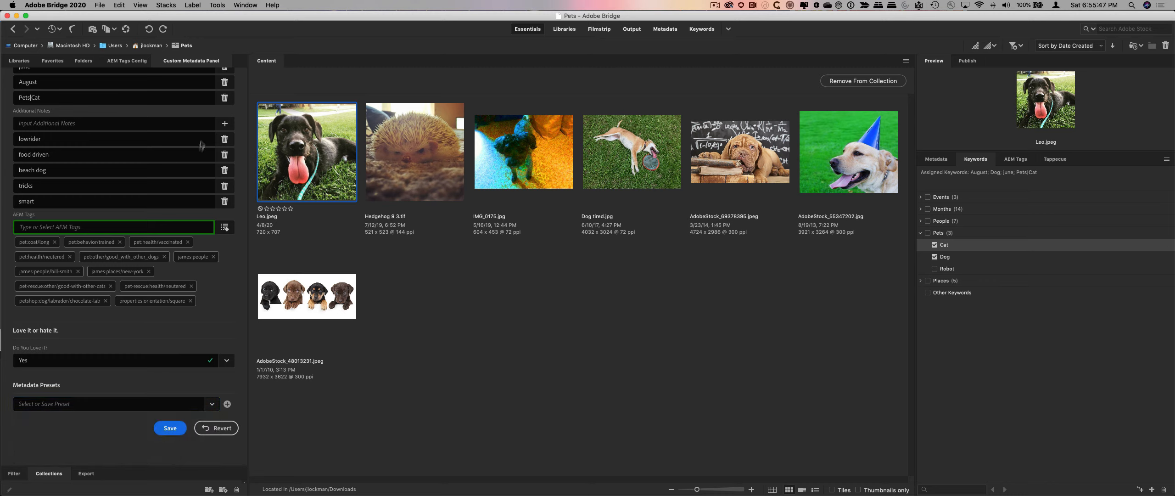
scroll(200, 145, "up", 5)
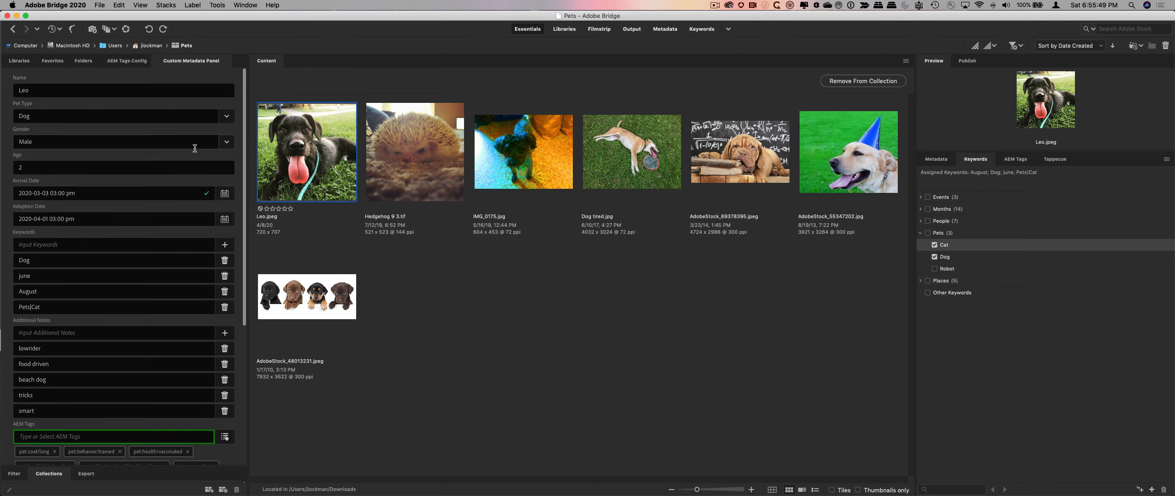
scroll(189, 285, "down", 5)
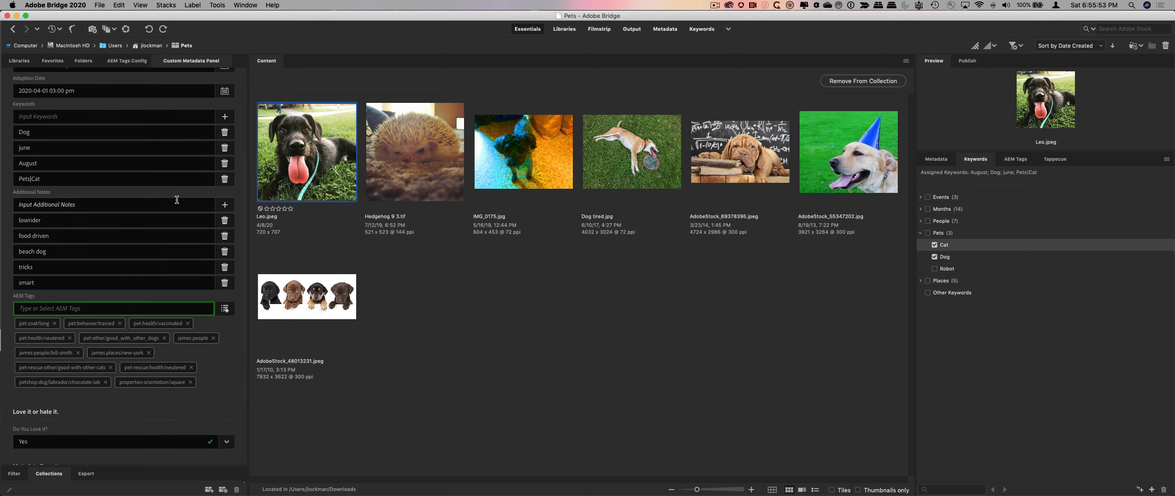
- Examine the property groups offered for a new metadata template, and cancel without creating one
left_click(218, 4)
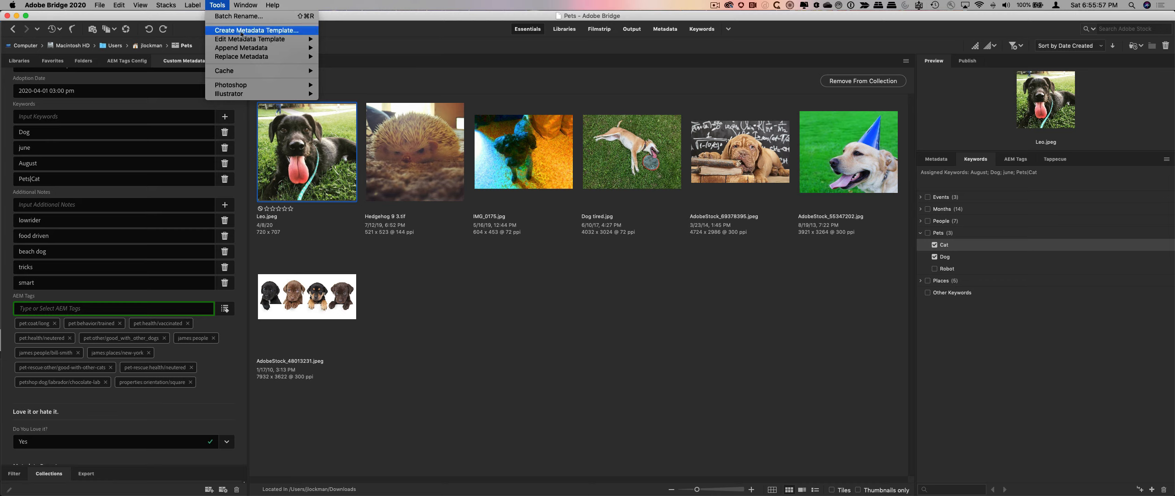
left_click(274, 31)
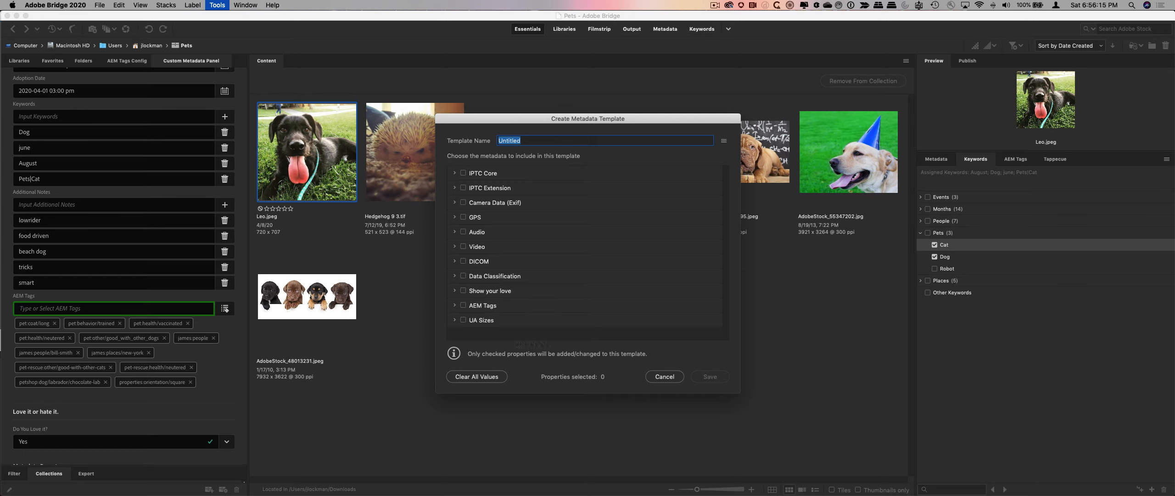
left_click(667, 376)
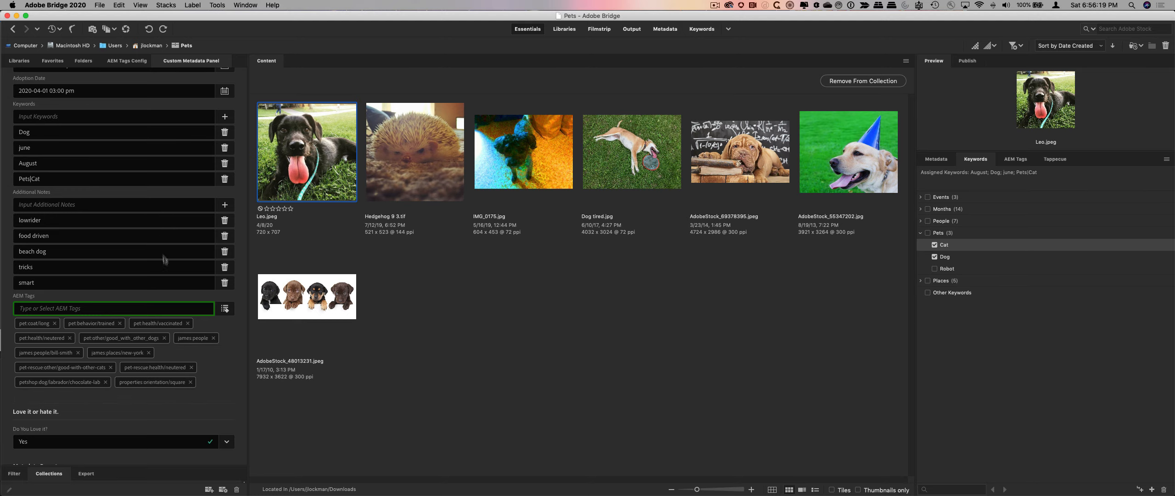
- Save the custom metadata changes to Leo.jpeg and copy the reported error
scroll(165, 260, "up", 3)
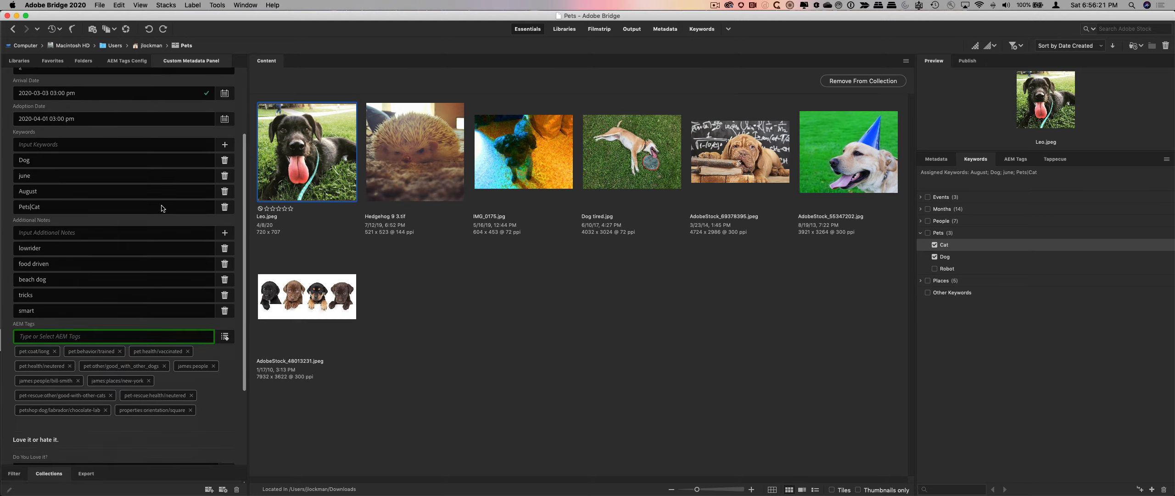
scroll(161, 208, "down", 5)
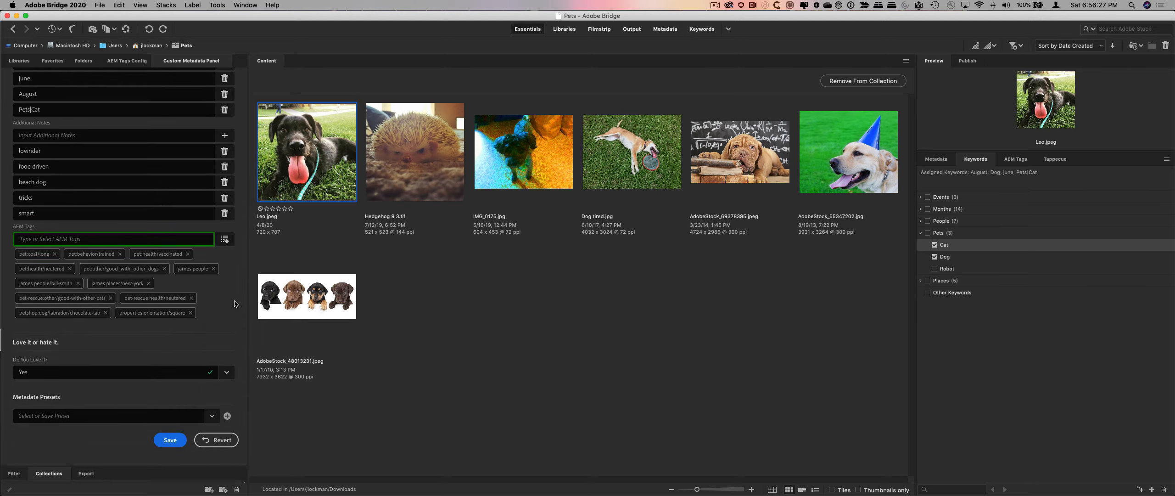
left_click(233, 316)
left_click(184, 441)
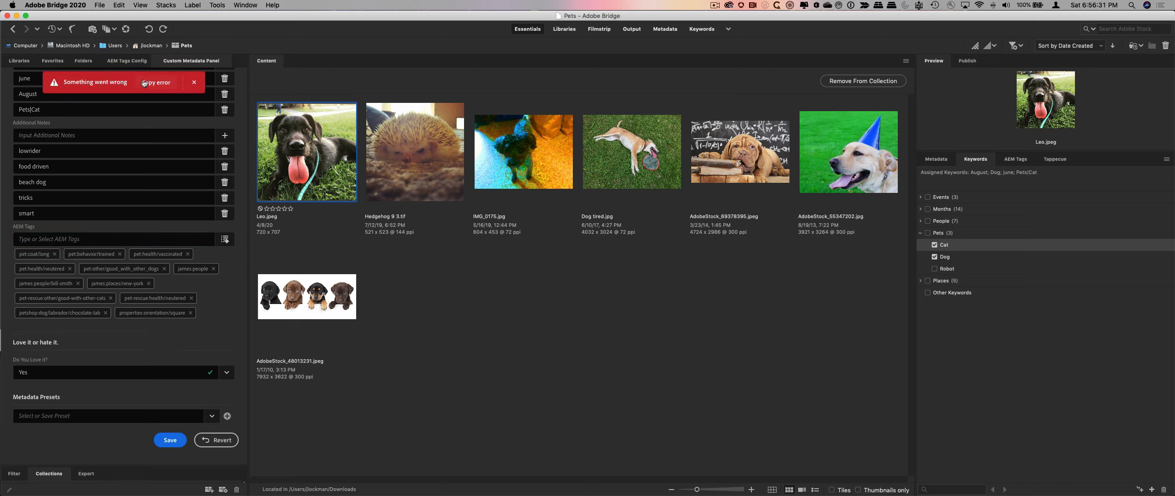
left_click(158, 84)
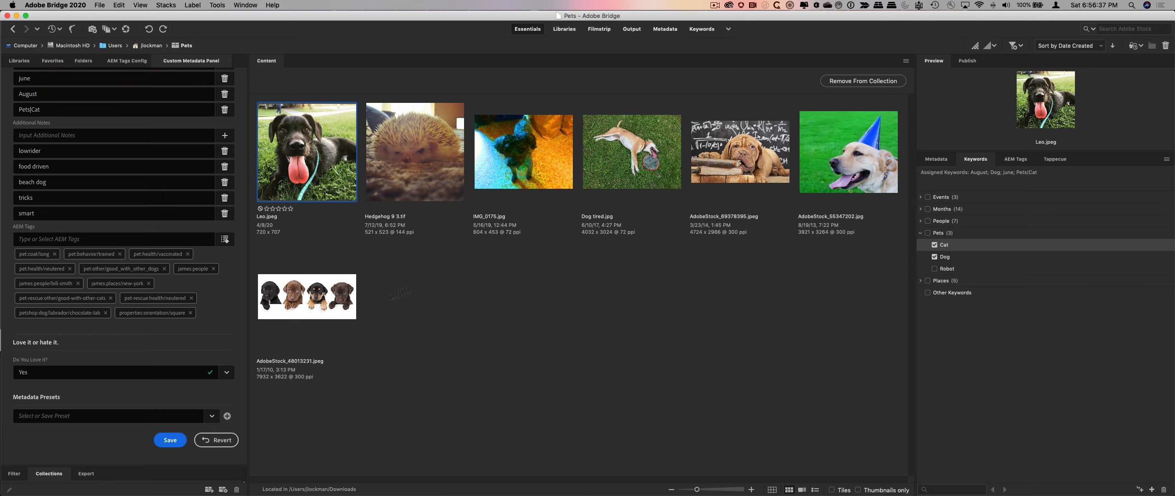
- Switch to TextMate, read the copied error in a new document, and return to Adobe Bridge with that document discarded
key("super+Tab")
key("super+Tab")
key("super+Tab")
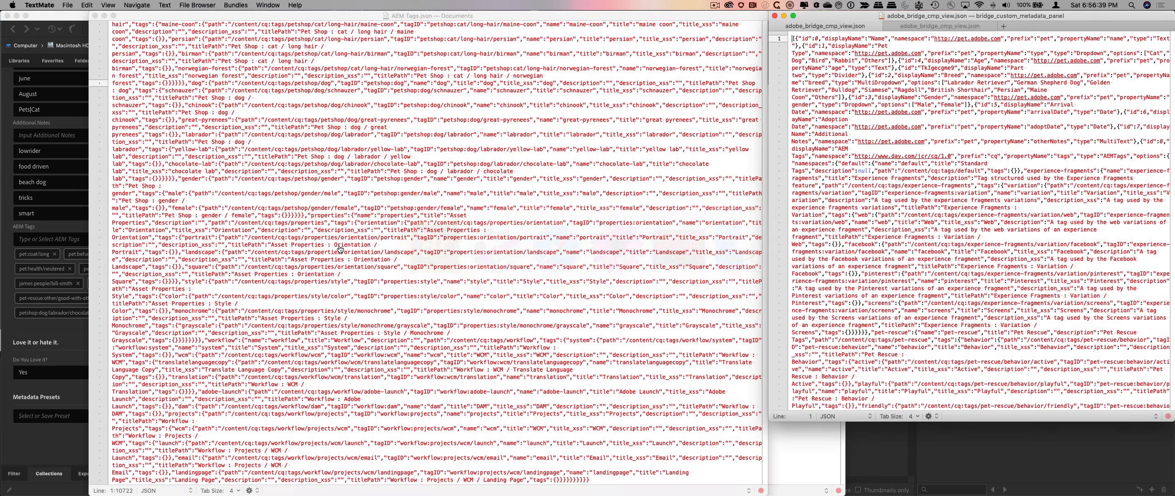
type("Set - /Users/jlockman/Downloads/Leo.jpeg:http://www.jameslockman.com/:LoveIt - XMP Exception: Composite nodes can't have values")
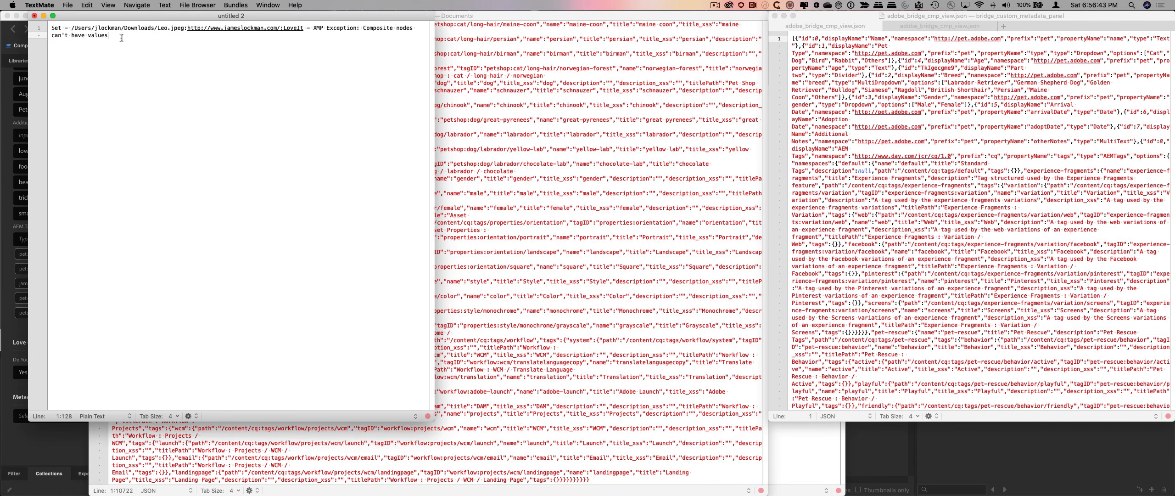
left_click_drag(320, 28, 258, 28)
left_click(320, 28)
left_click(34, 17)
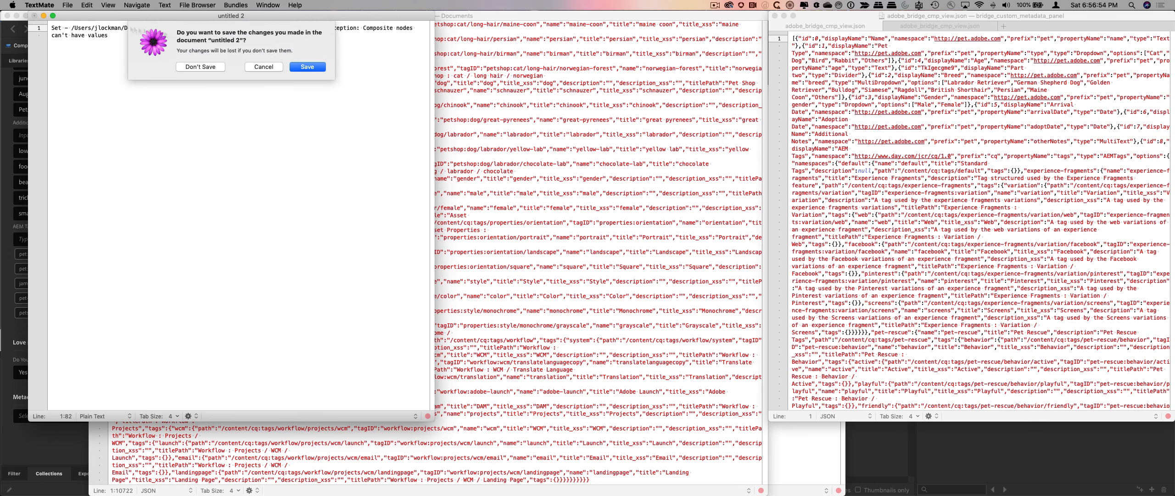
left_click(194, 70)
left_click(84, 18)
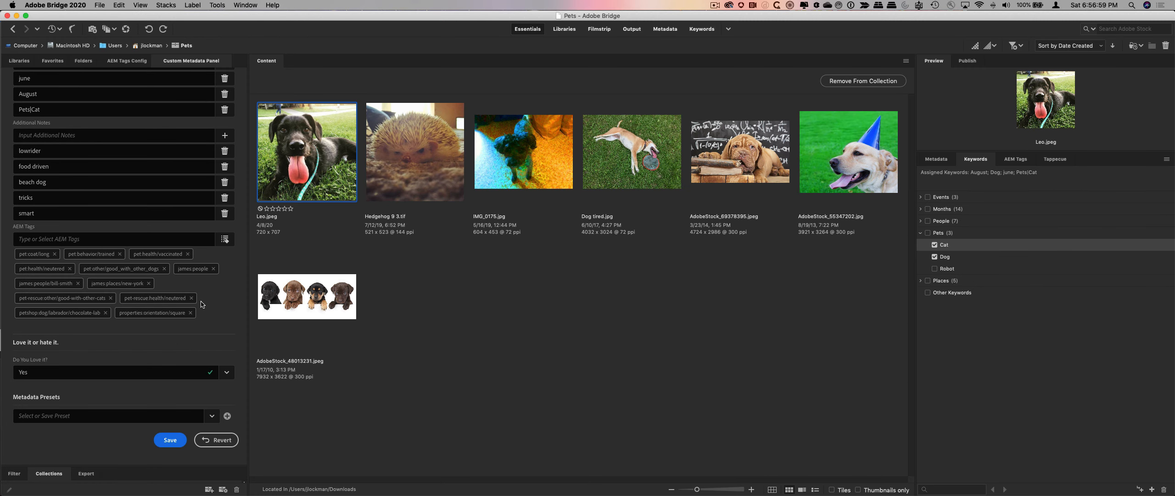
- Reselect Leo.jpeg and review its saved custom metadata from Name down to the metadata presets
scroll(203, 306, "up", 8)
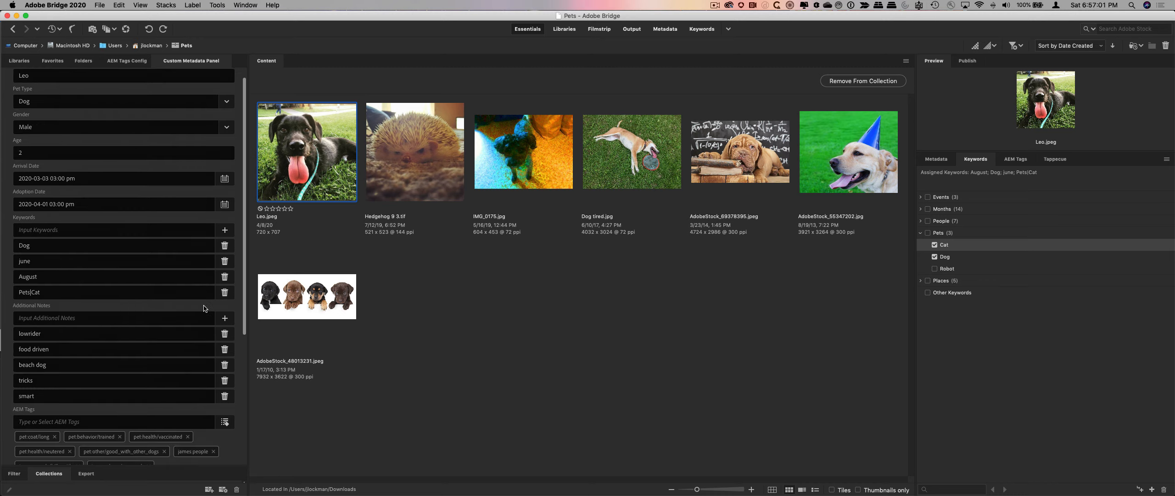
scroll(193, 257, "down", 6)
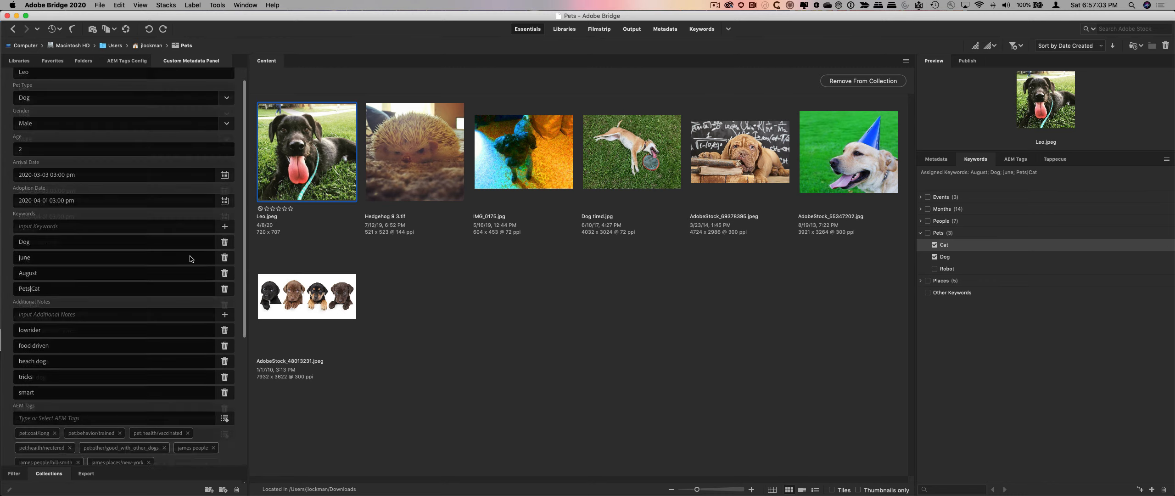
left_click(494, 342)
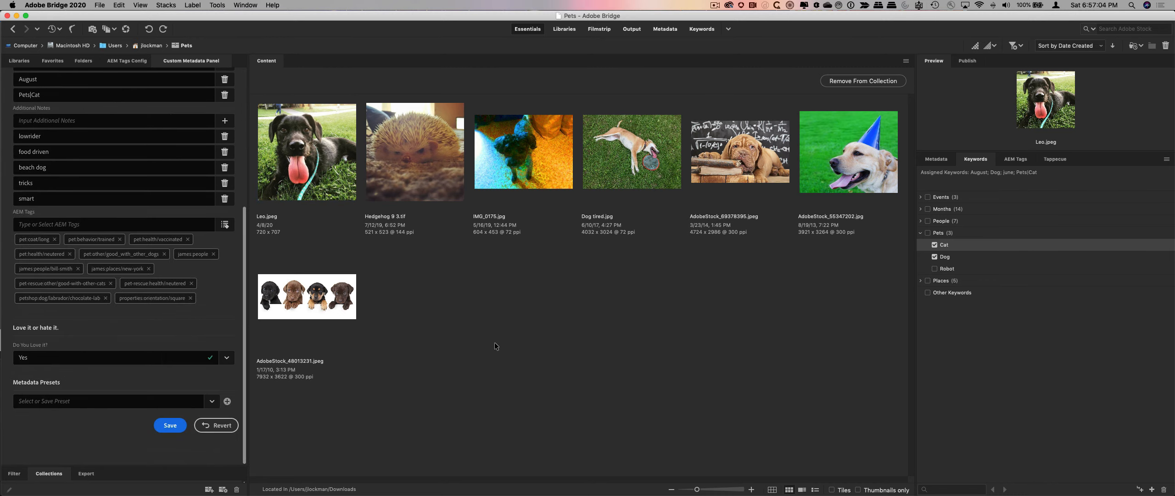
left_click(319, 150)
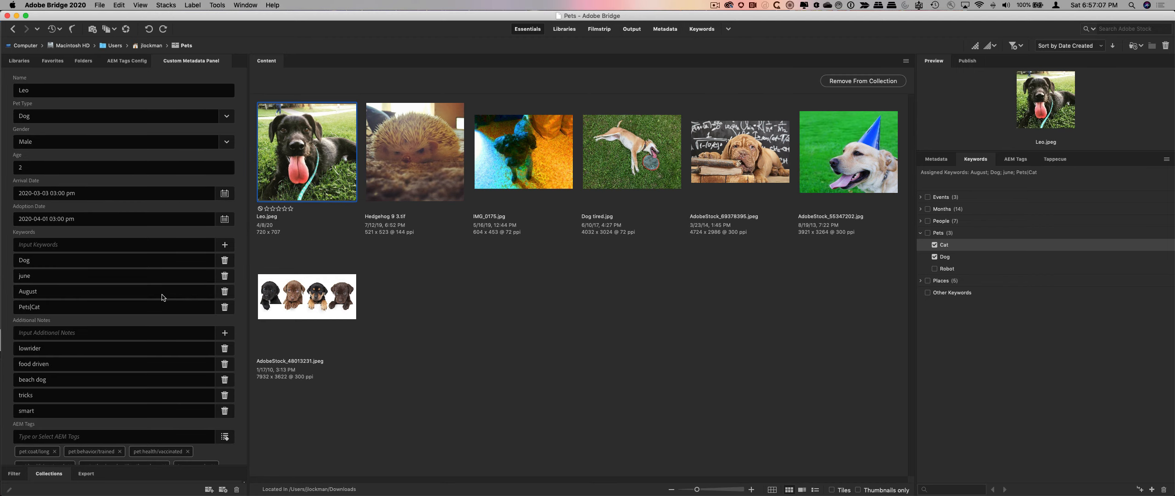
scroll(161, 297, "down", 6)
scroll(124, 340, "up", 6)
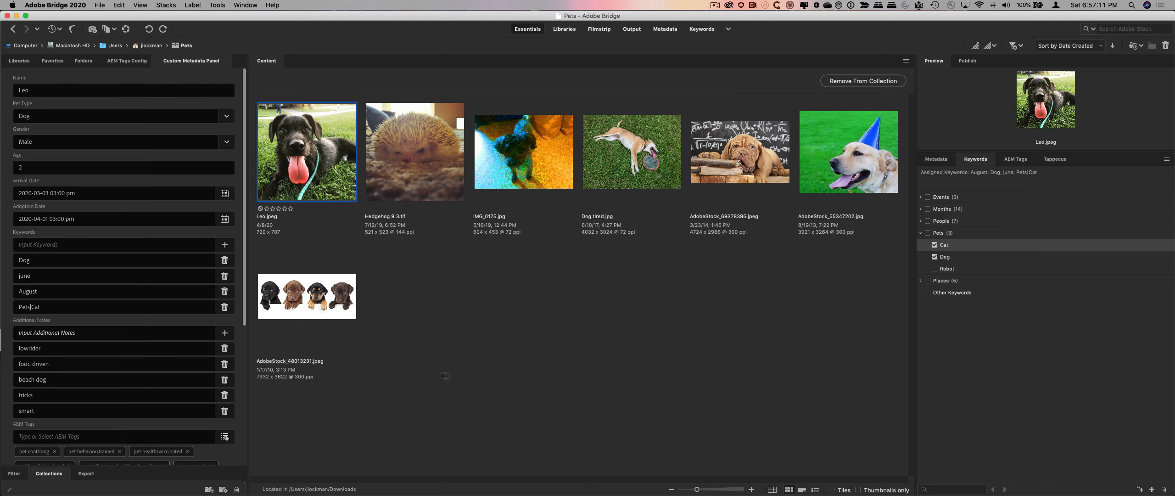
- Deselect all files and open the Custom Metadata Panel's View Import Settings to examine the network and local import options
left_click(487, 370)
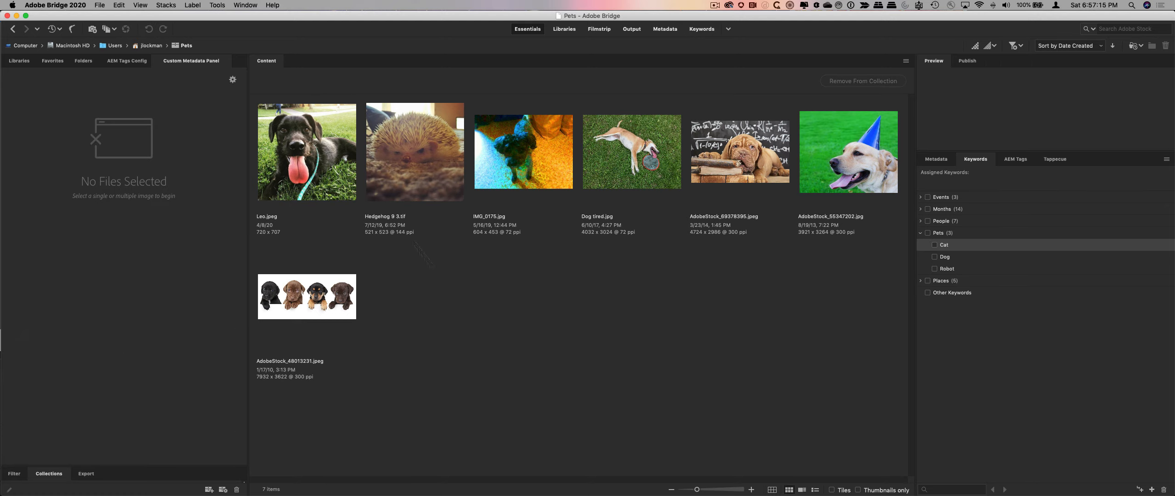
left_click(232, 81)
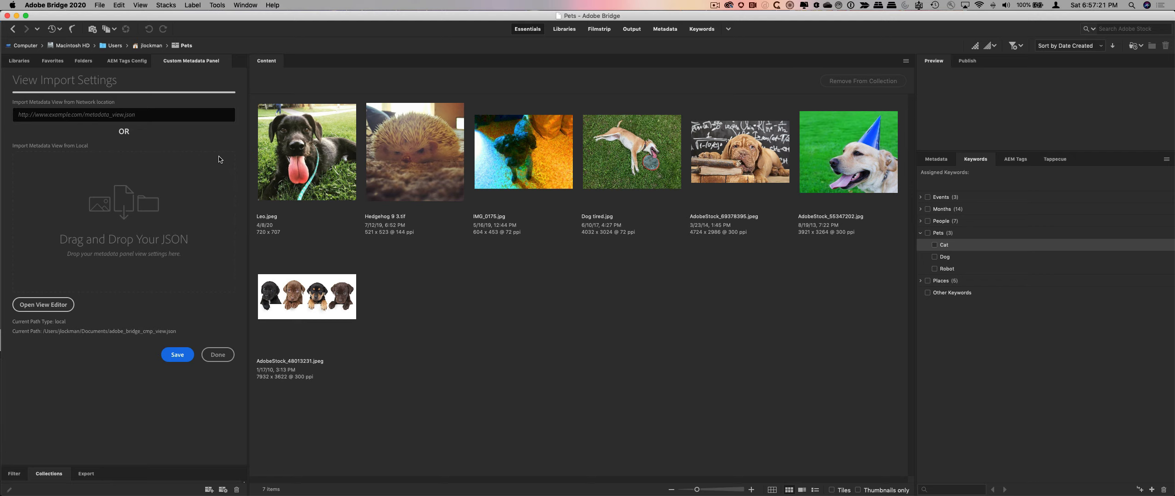
left_click(146, 114)
left_click(158, 114)
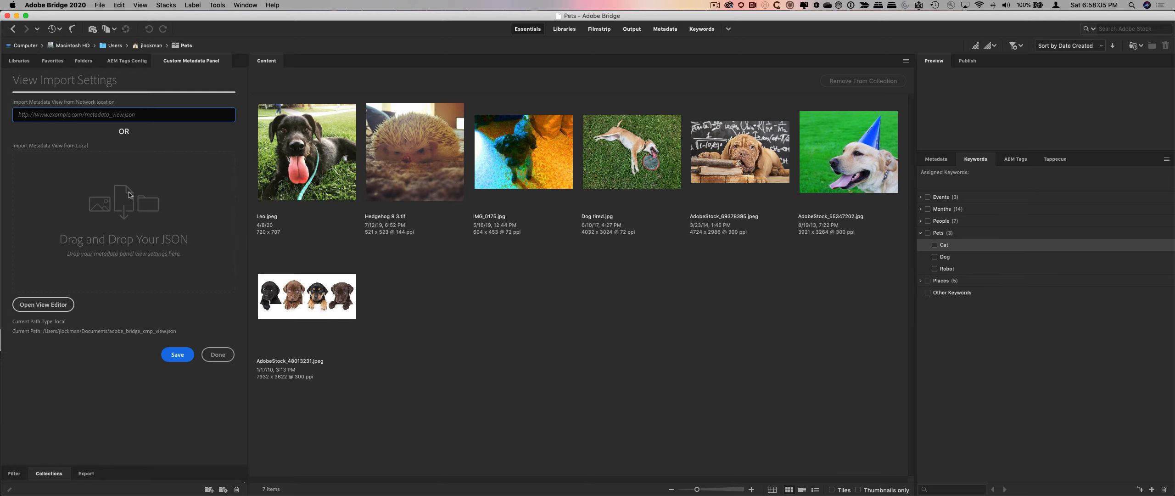
- Open the View Editor and examine the listed metadata fields with their prefixes, namespaces, property names and display types
left_click(57, 307)
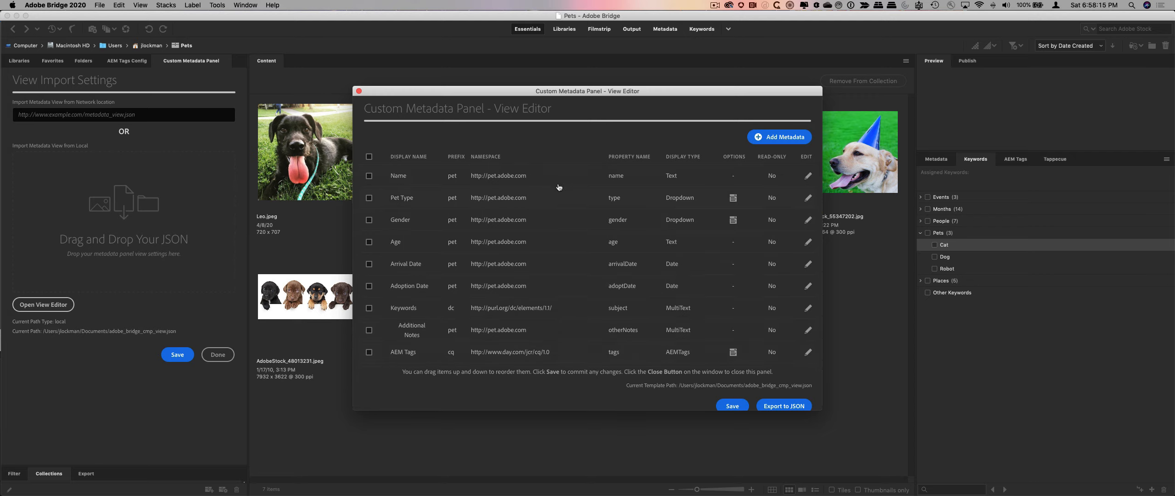
scroll(559, 298, "down", 3)
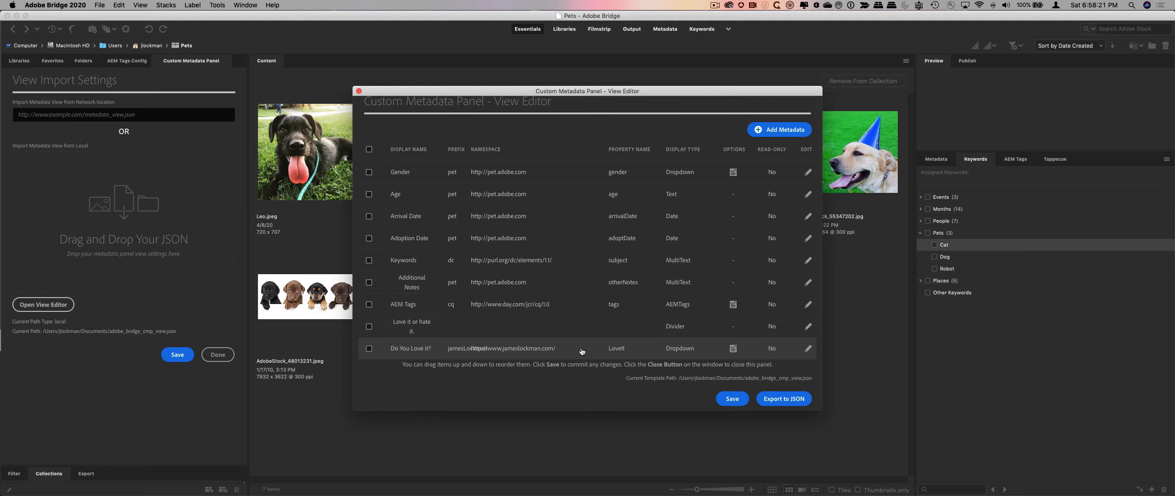
scroll(580, 220, "up", 3)
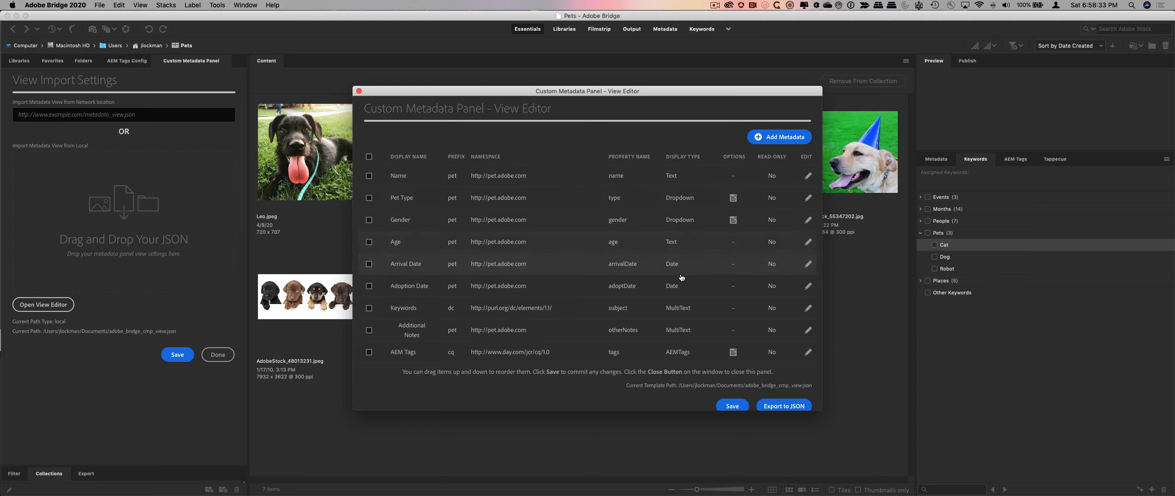
scroll(681, 321, "down", 3)
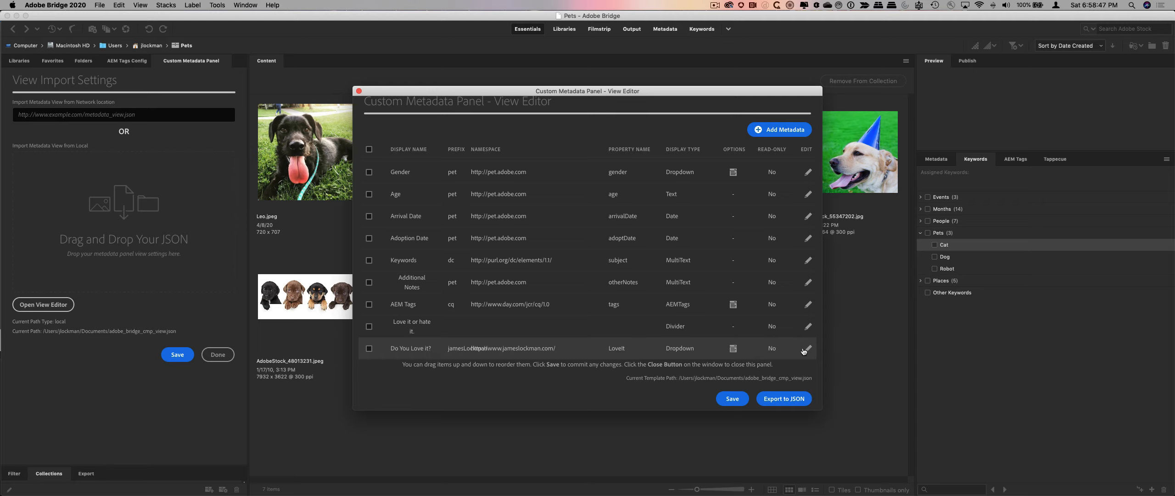
- Start a new metadata field to examine the available field types, and cancel without adding it
left_click(790, 133)
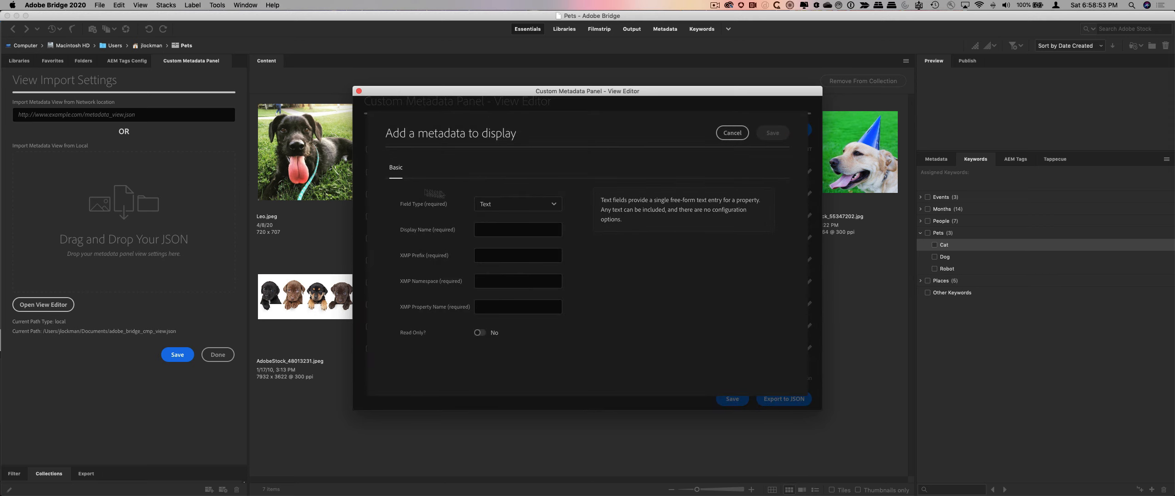
left_click(539, 204)
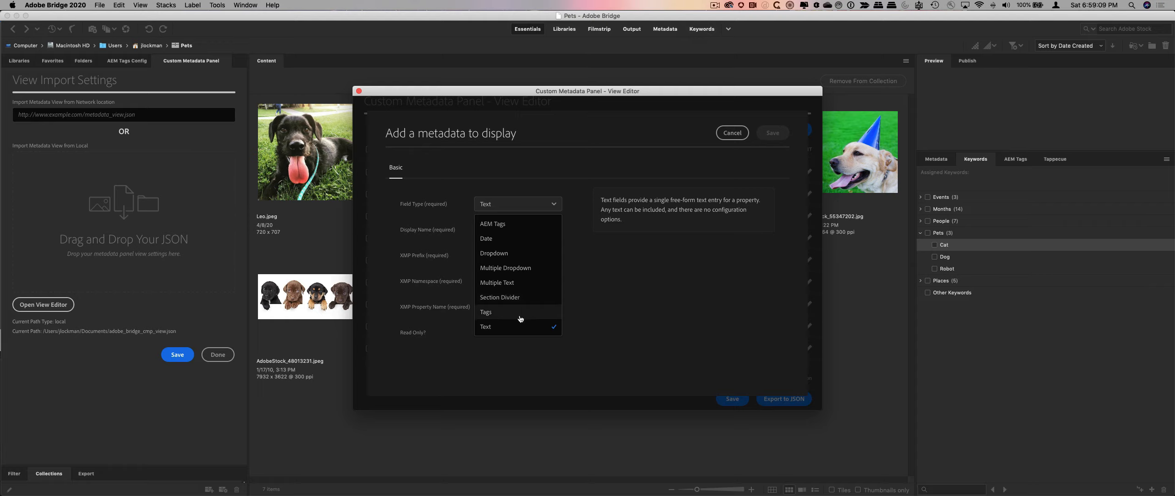
left_click(683, 295)
left_click(732, 132)
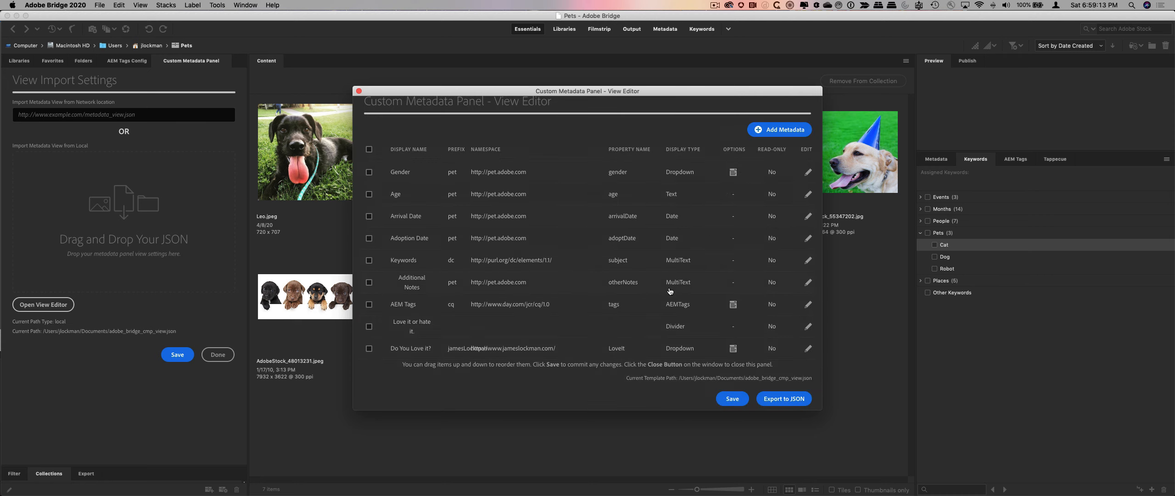
- Open the "Do You Love it?" metadata field for editing and change its field type to Tags
left_click(575, 350)
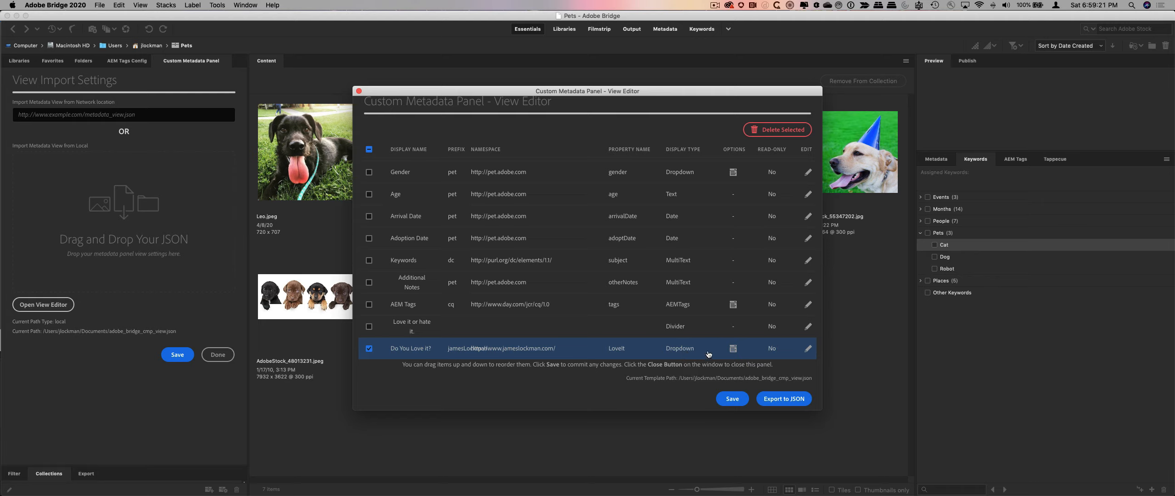
left_click(808, 349)
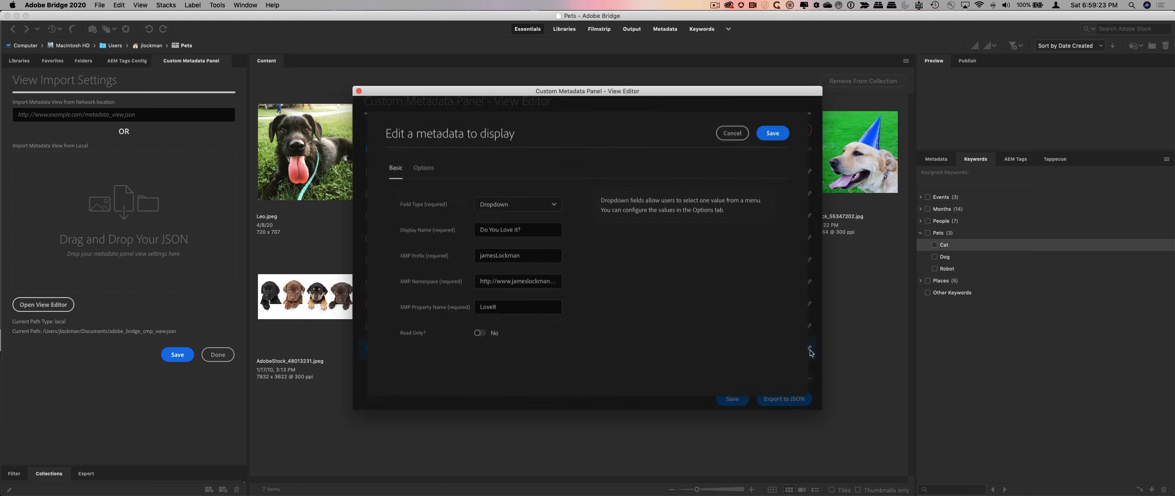
left_click(556, 204)
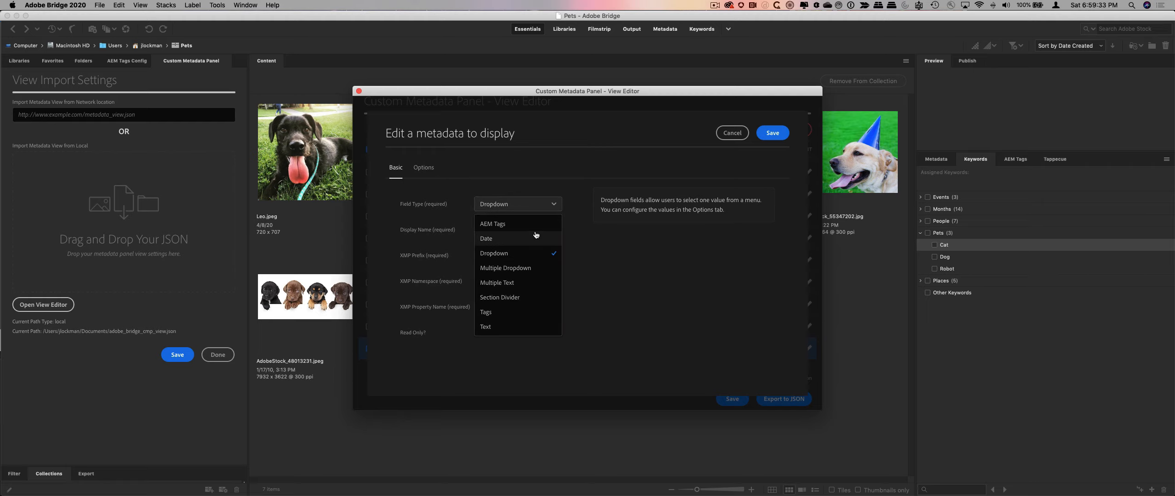
left_click(527, 313)
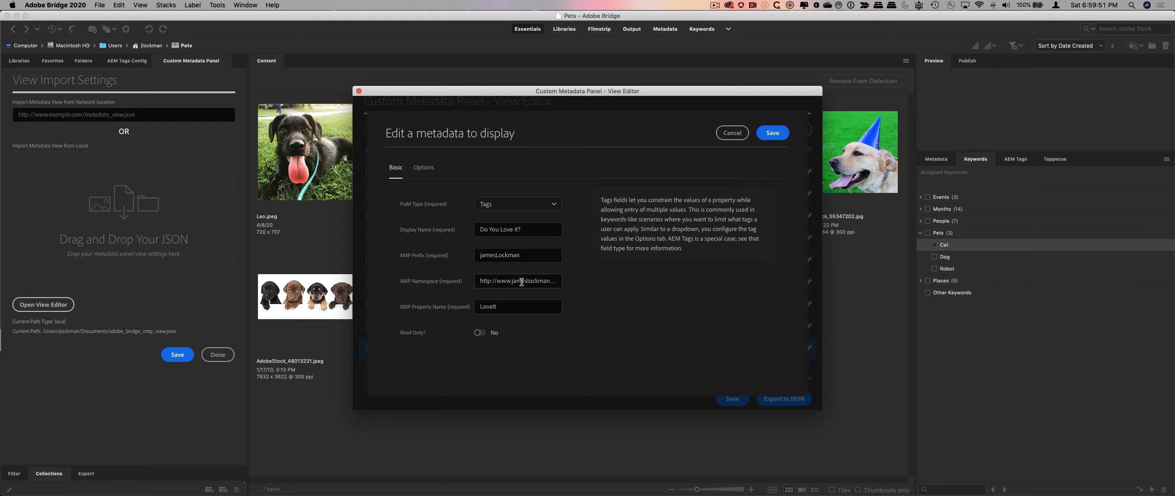
left_click(556, 209)
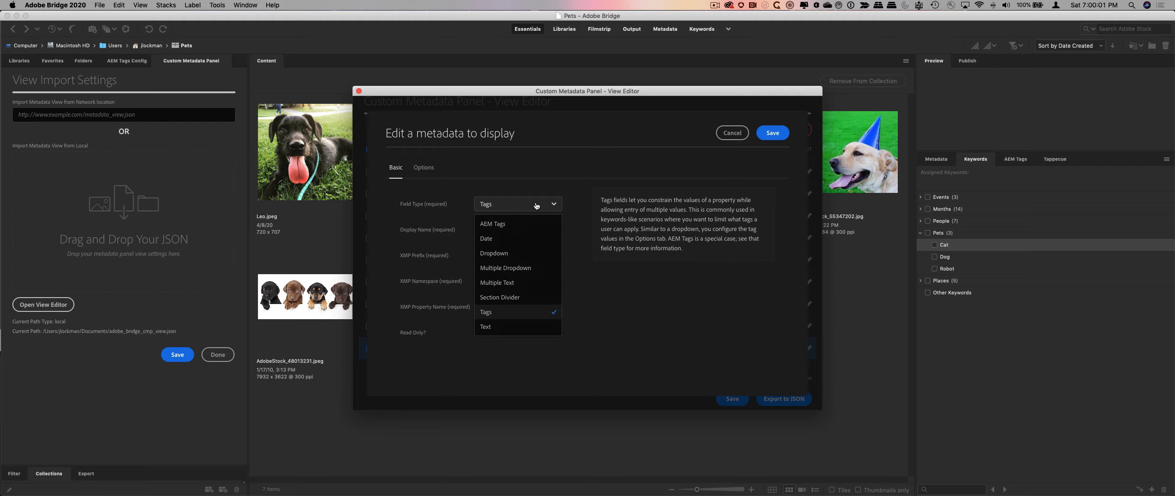
left_click(622, 312)
- Examine the field's display name, XMP prefix, XMP namespace and XMP property name
left_click(532, 229)
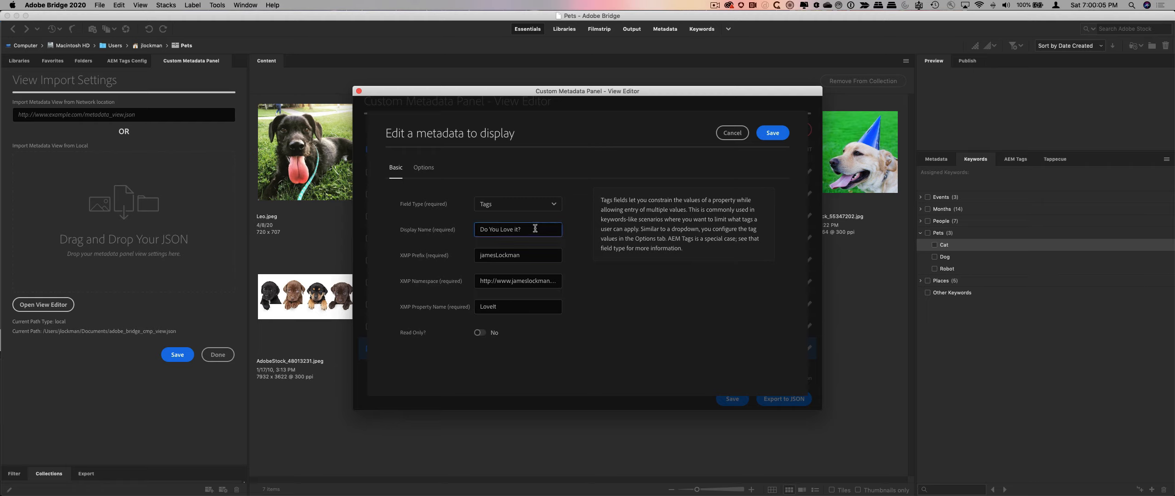
left_click_drag(532, 229, 424, 229)
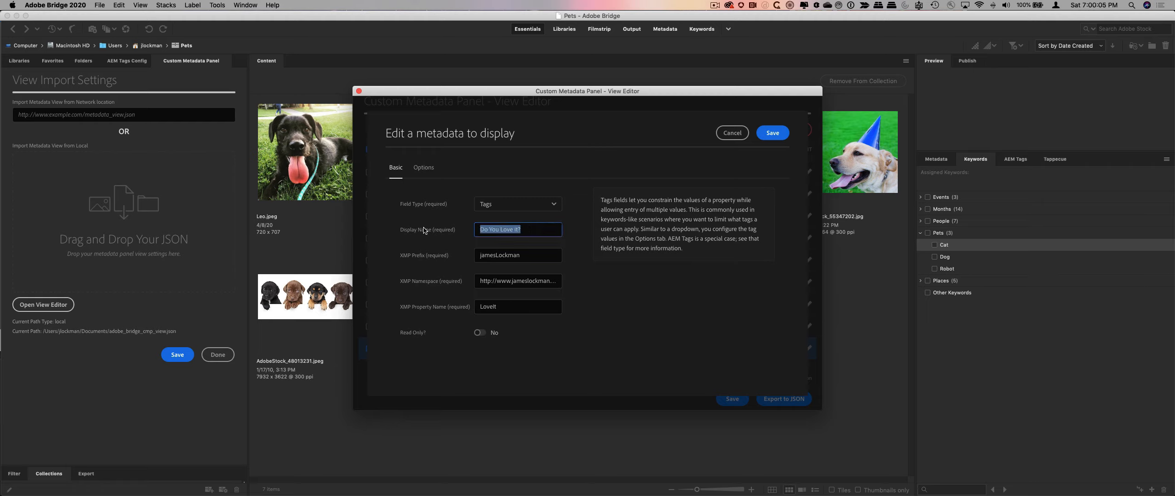
left_click(635, 299)
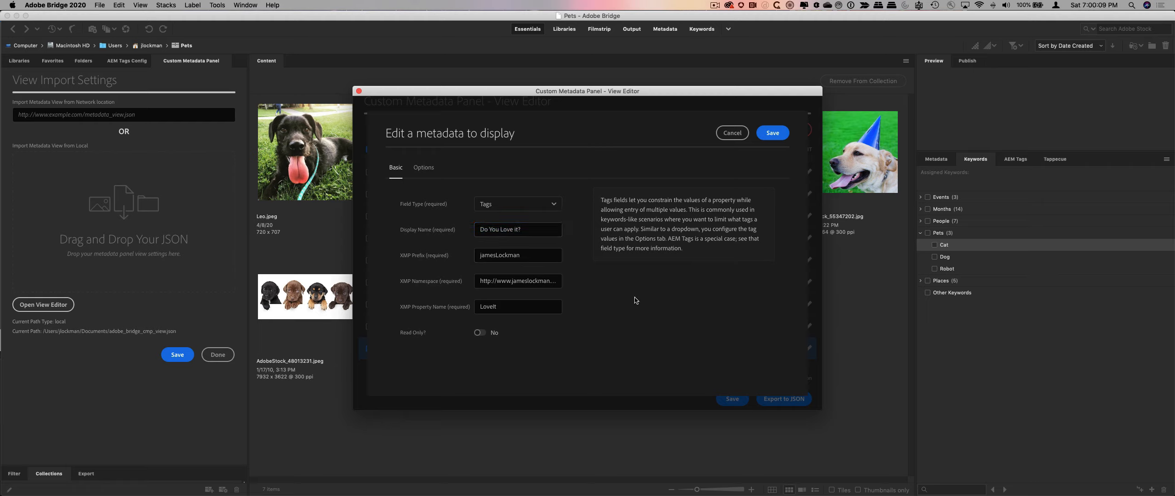
left_click_drag(524, 254, 443, 254)
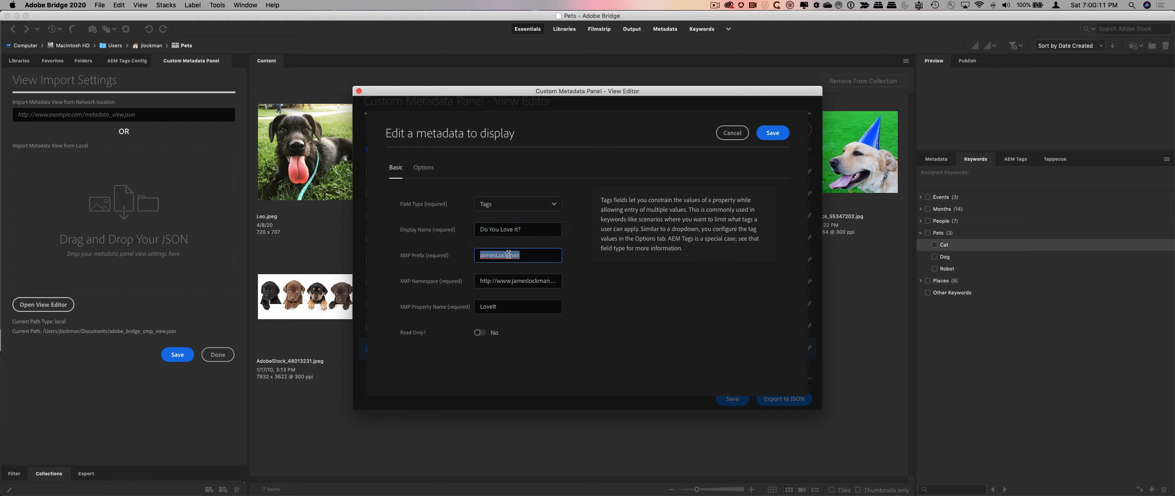
left_click(535, 254)
left_click(546, 281)
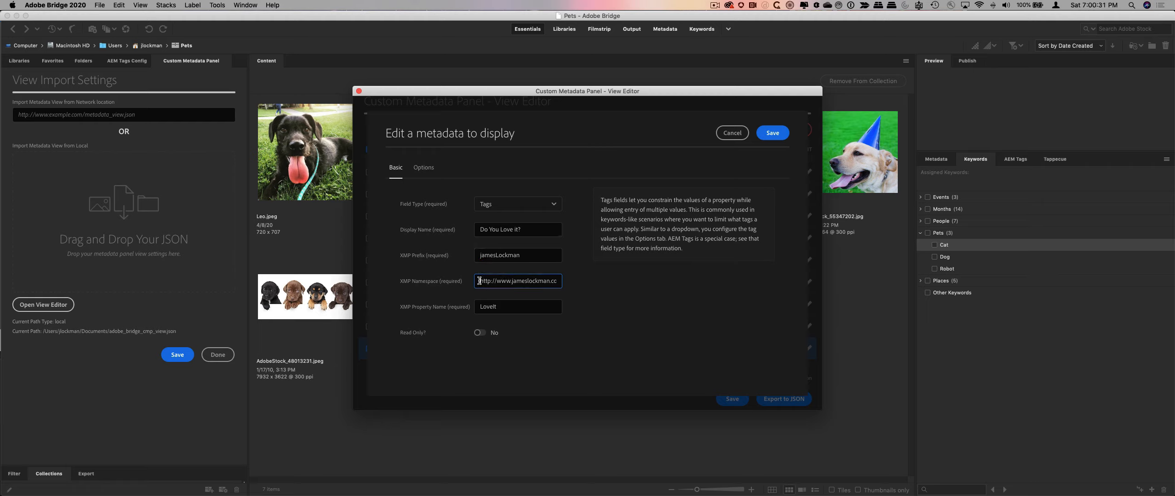
left_click_drag(479, 281, 648, 291)
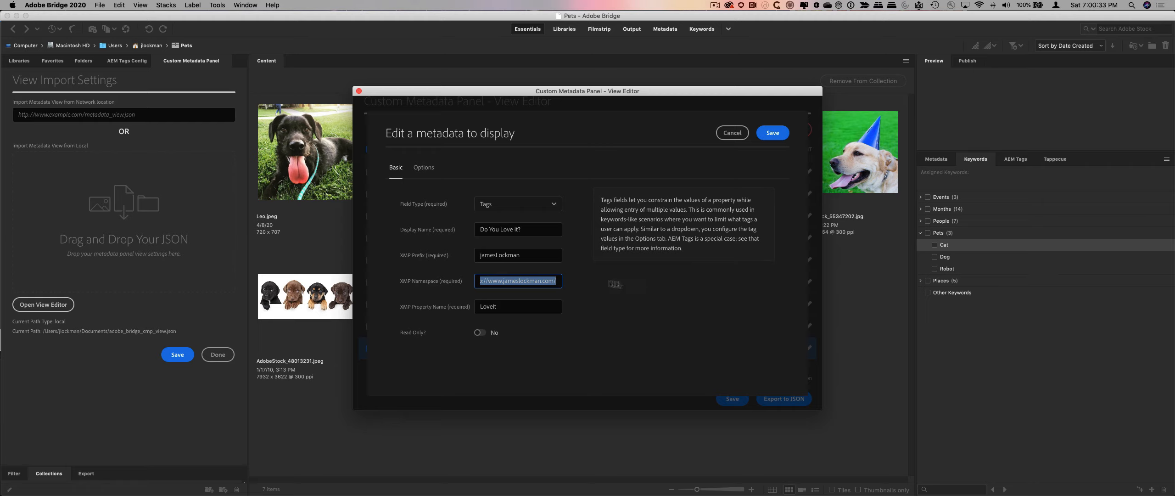
double_click(536, 255)
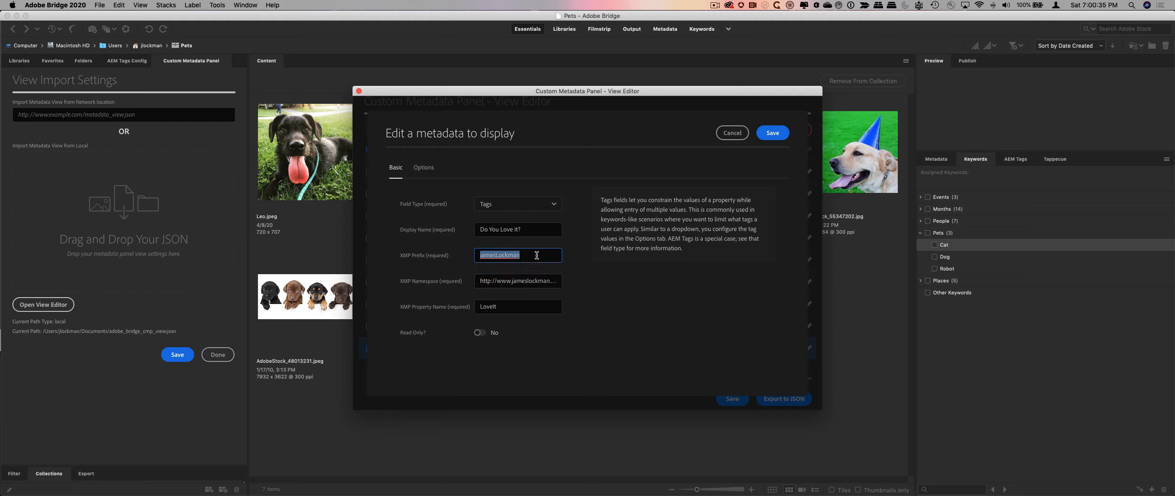
triple_click(527, 282)
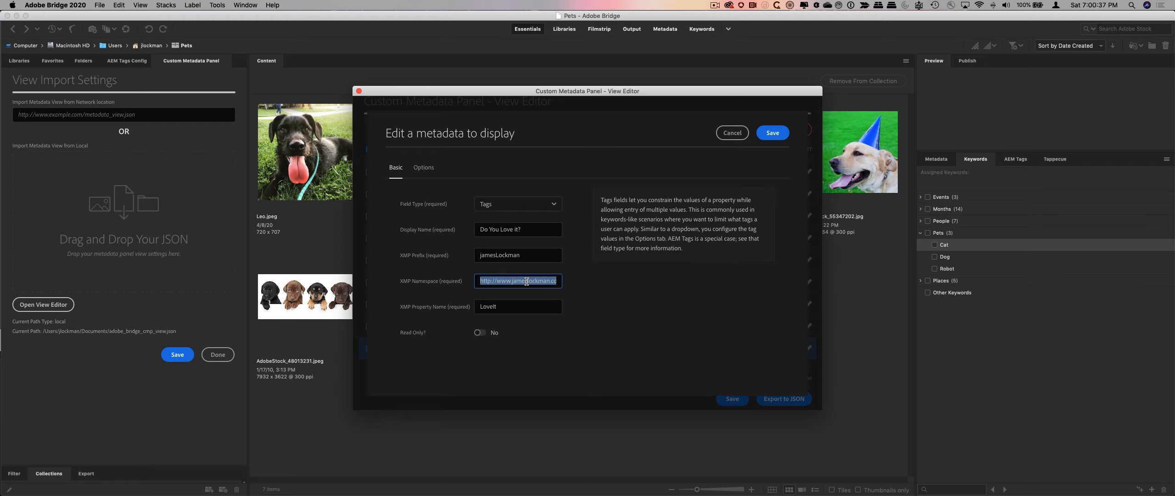
double_click(509, 308)
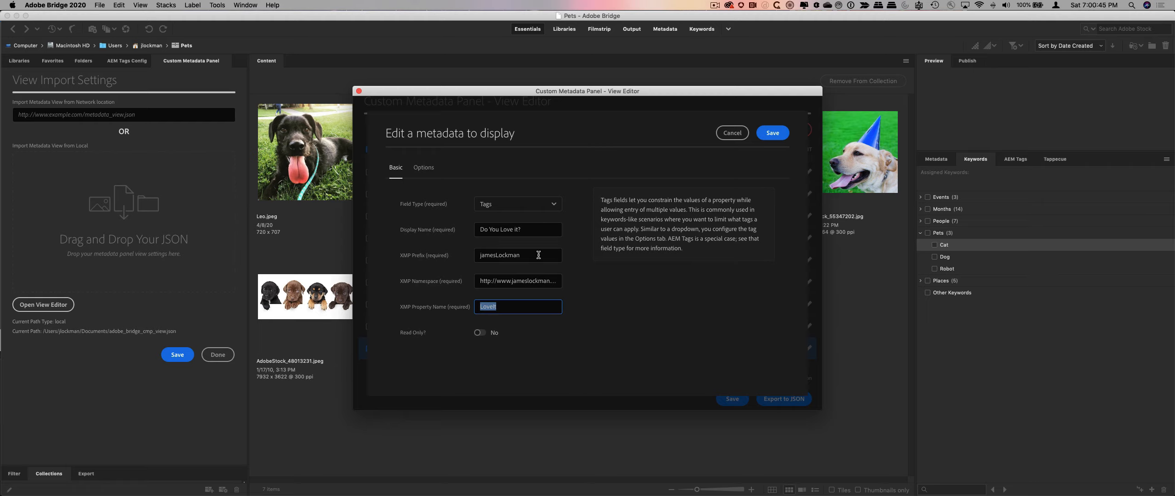
left_click(497, 279)
left_click_drag(498, 277, 603, 282)
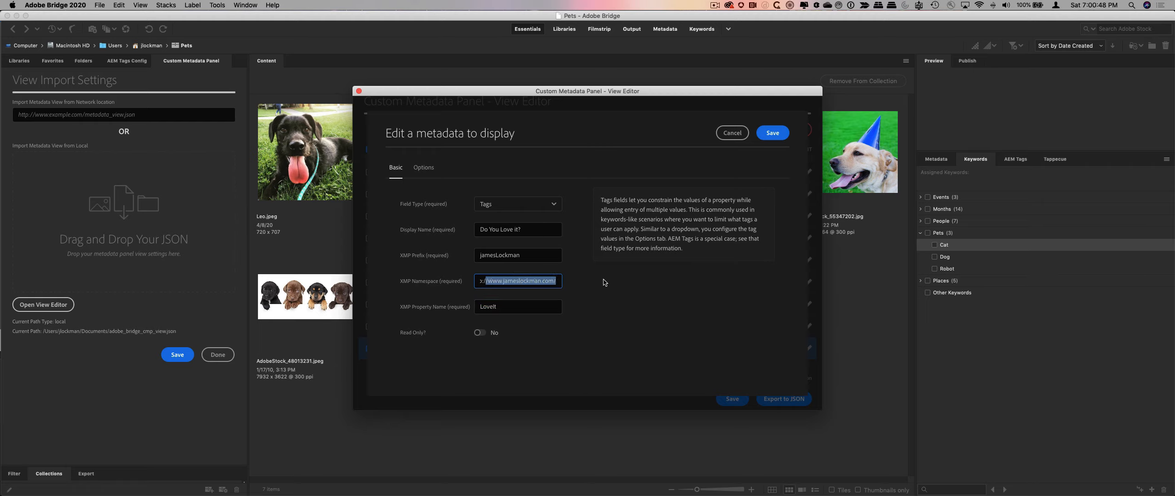
double_click(508, 301)
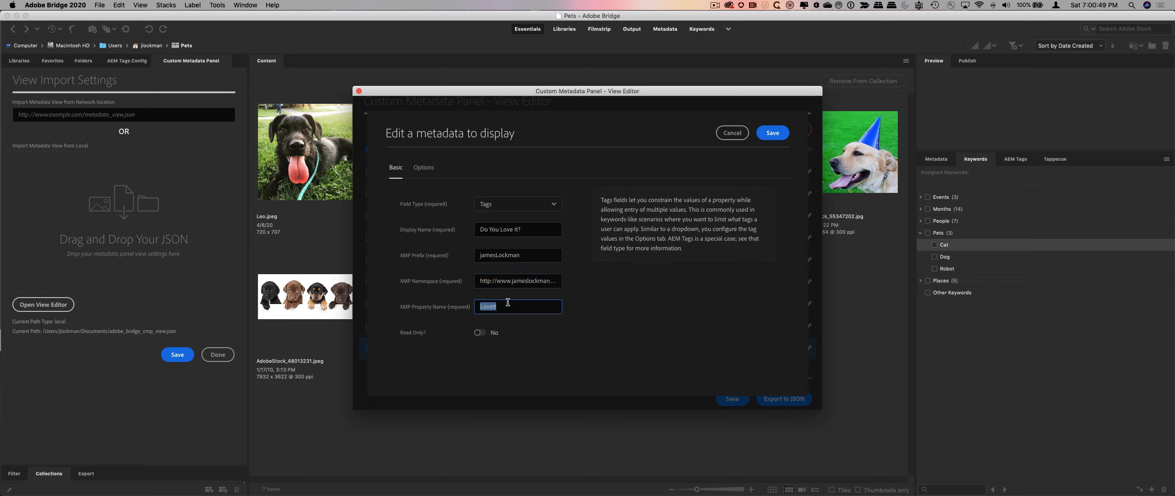
- Open the field's options and examine the label and value pairs in the JSON array
left_click(425, 170)
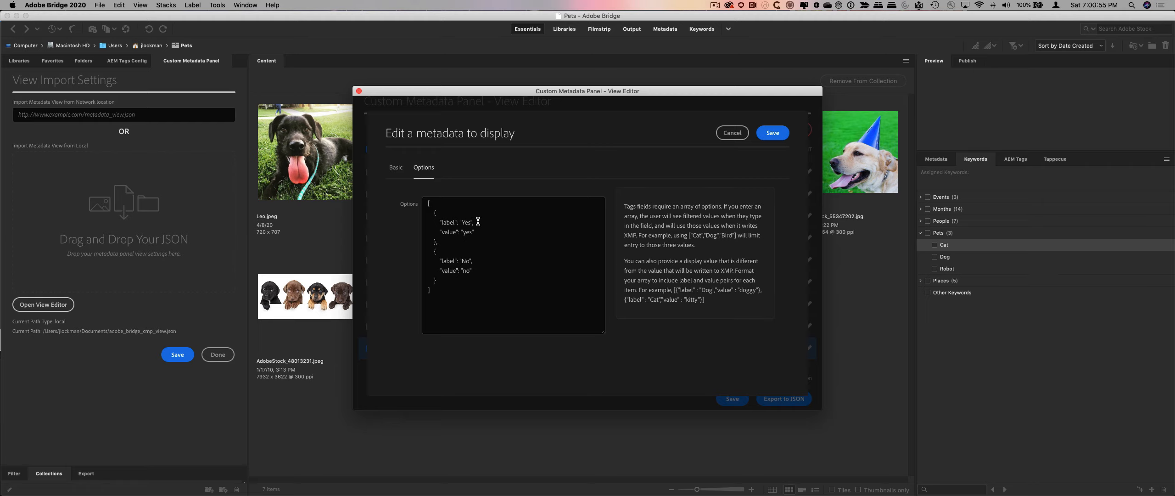
left_click_drag(439, 222, 500, 232)
left_click(444, 232)
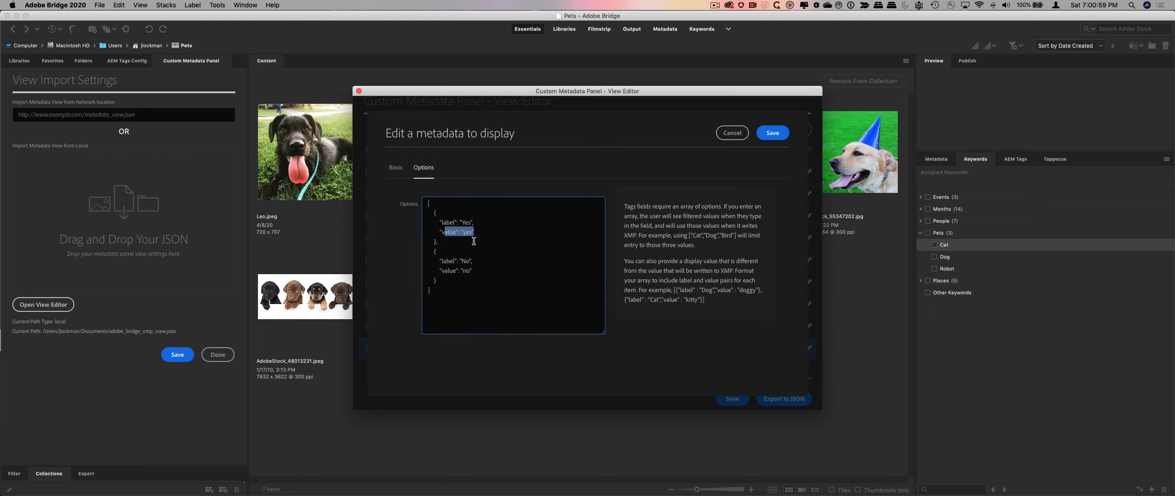
left_click(475, 241)
double_click(467, 231)
double_click(466, 222)
double_click(467, 232)
double_click(466, 222)
left_click_drag(441, 290, 430, 187)
left_click(506, 233)
- Delete the closing brace of the "No" option to check the JSON validation, and restore the brace
key("BackSpace")
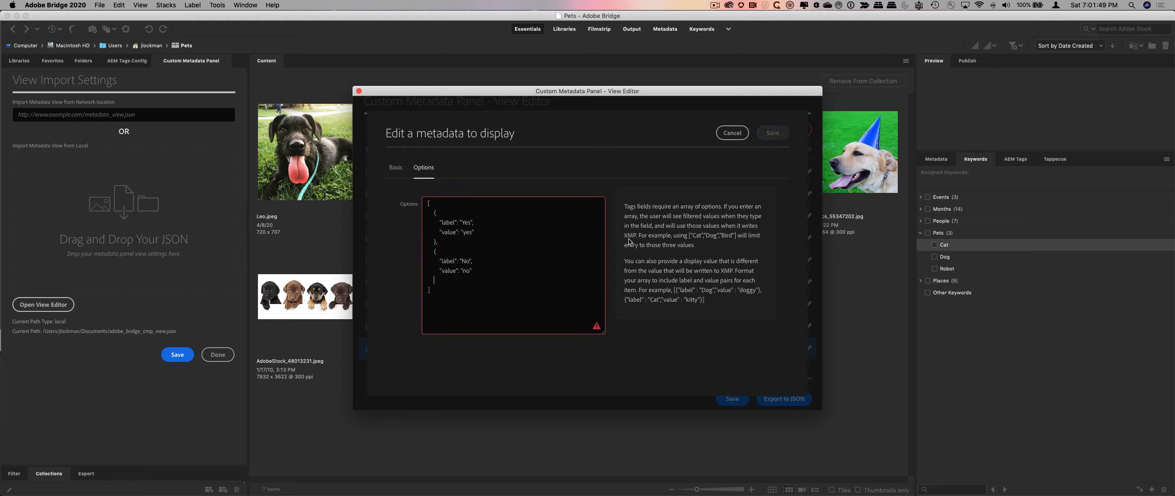
mouse_move(557, 278)
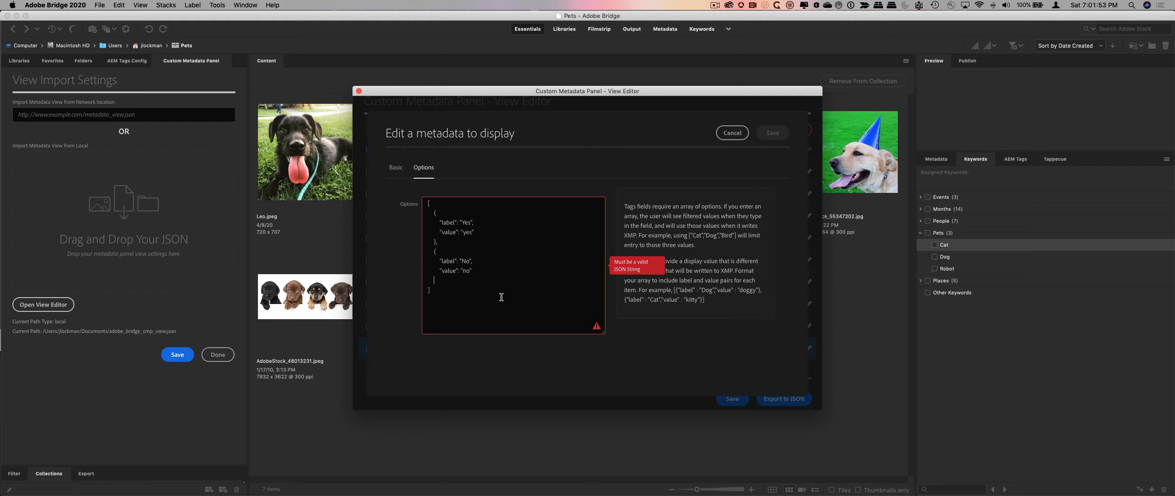
type("}")
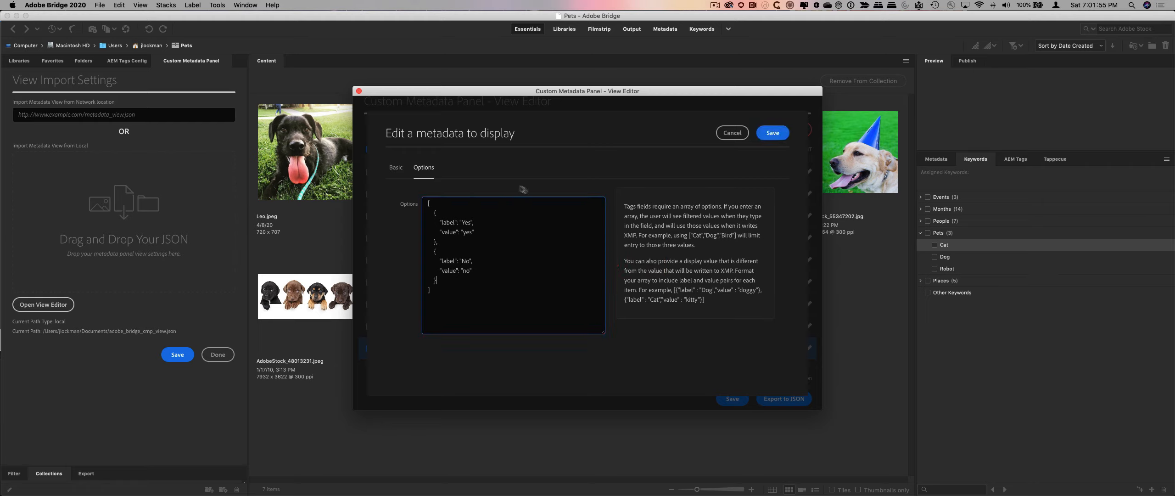
- Save the edited "Do You Love it?" field and commit the change to the metadata view
left_click(770, 133)
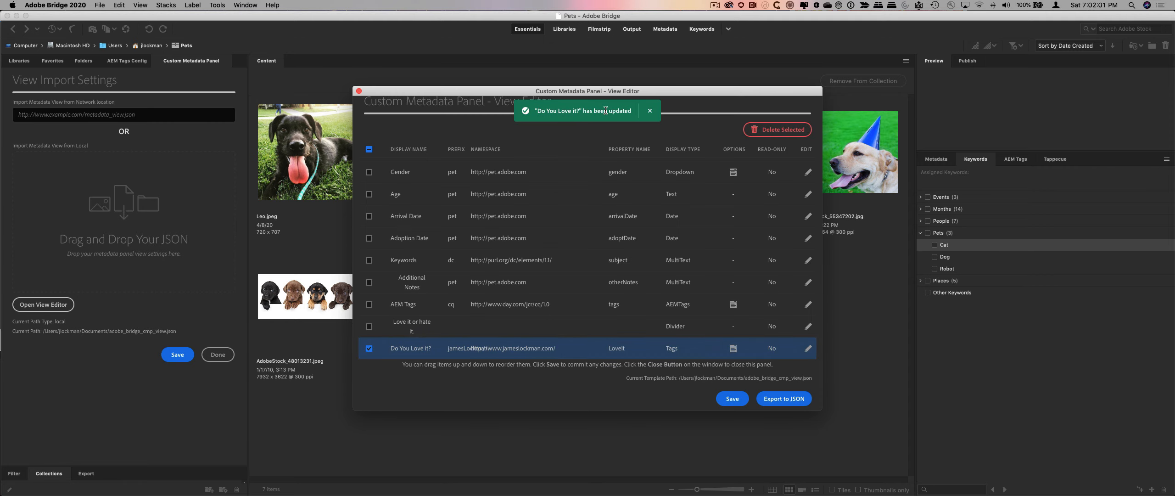
left_click(732, 399)
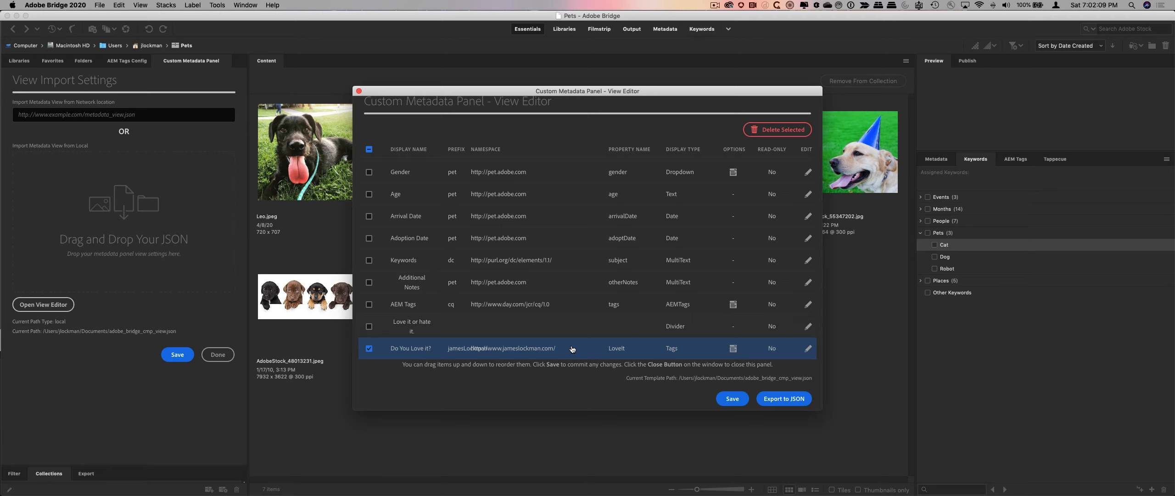
- Reorder the fields so the "Love it or hate it." divider and "Do You Love it?" come directly above AEM Tags
left_click_drag(572, 348, 578, 294)
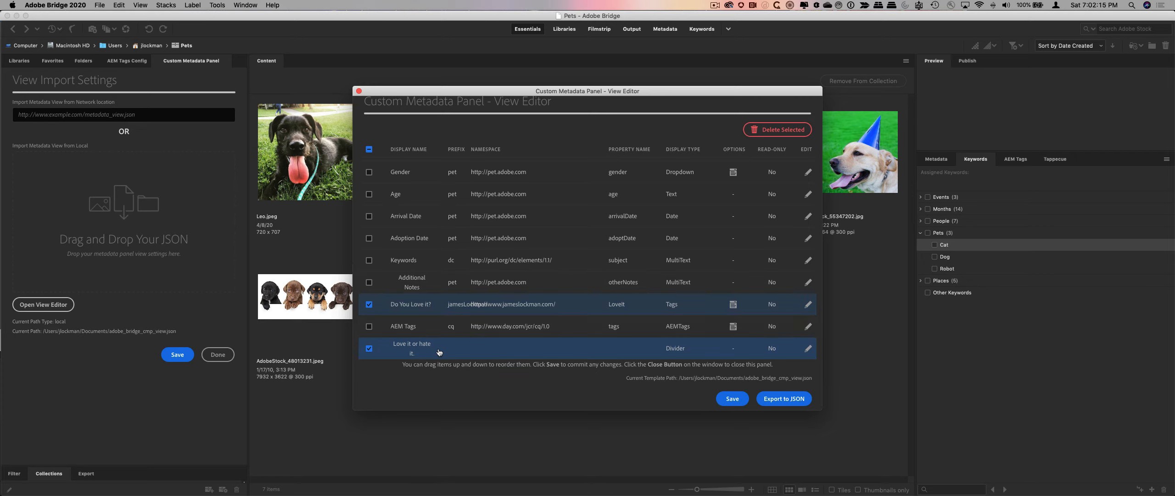
left_click_drag(439, 352, 446, 303)
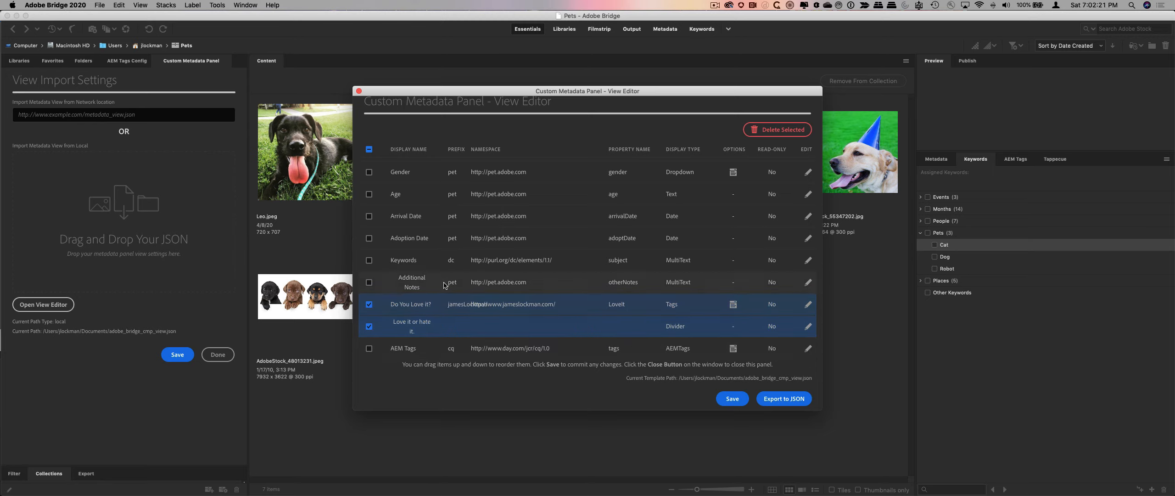
left_click(369, 304)
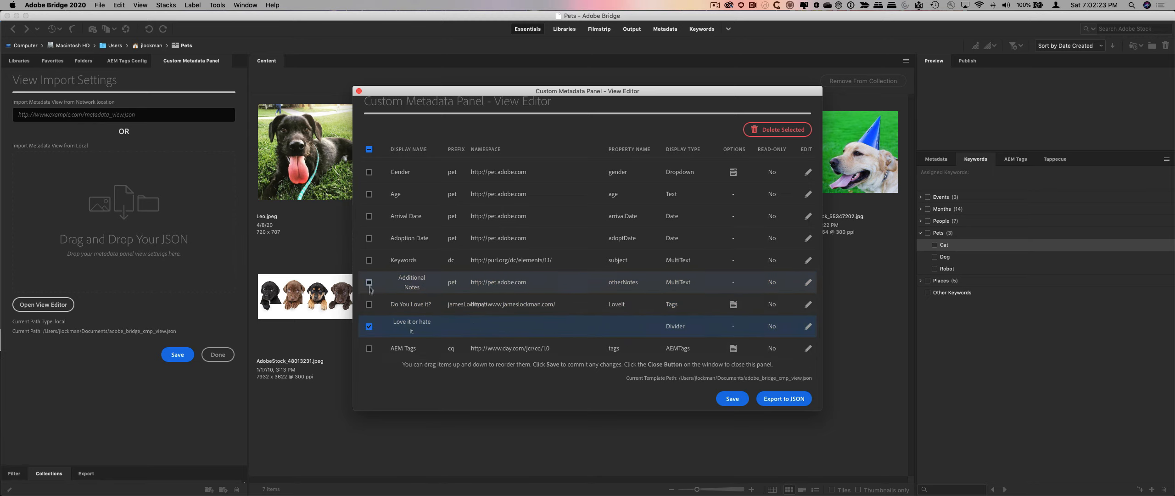
left_click_drag(439, 329, 442, 300)
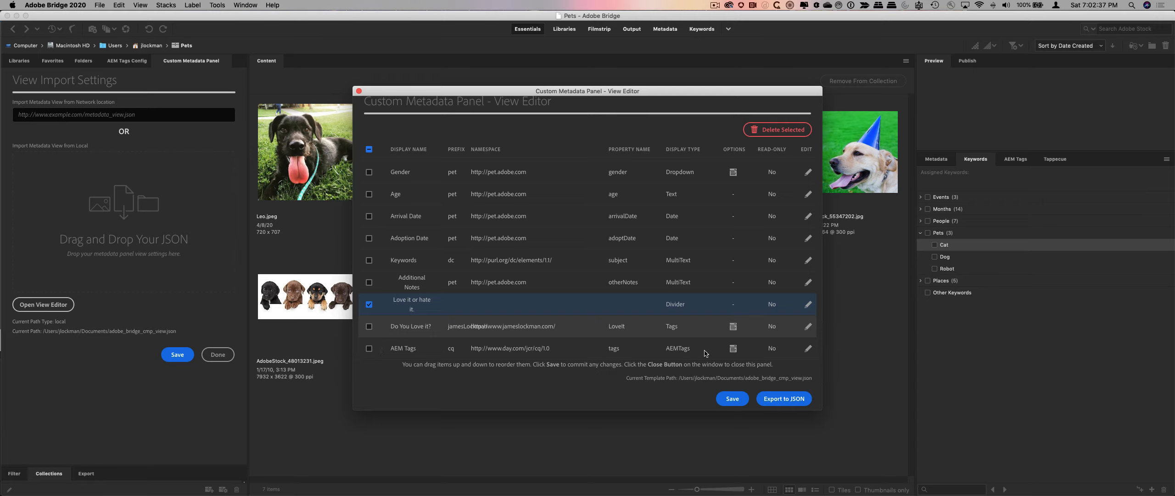
- Open the AEM Tags field for editing and examine its options JSON and the tag-tree URL for AEM 6.4+
left_click(807, 349)
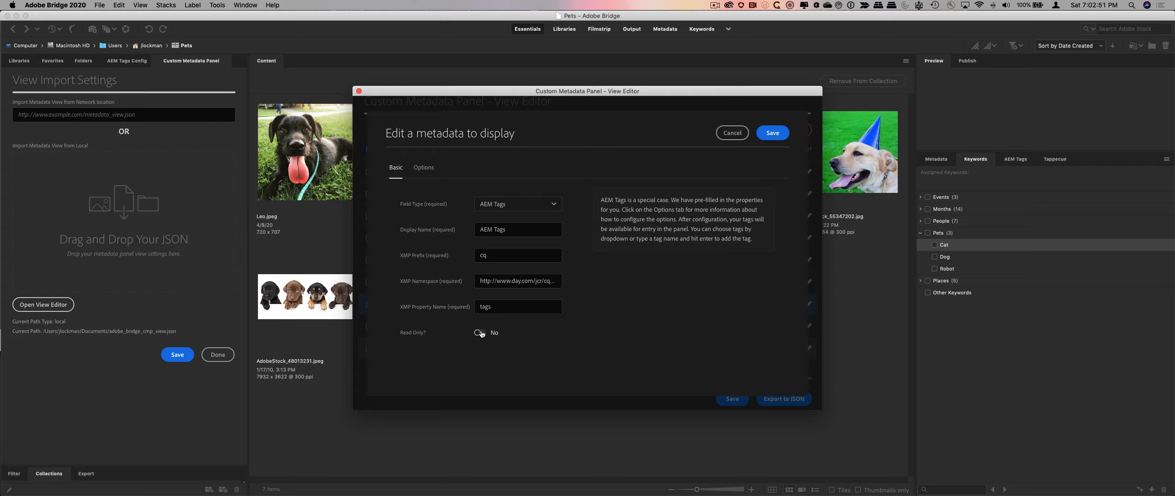
left_click(423, 167)
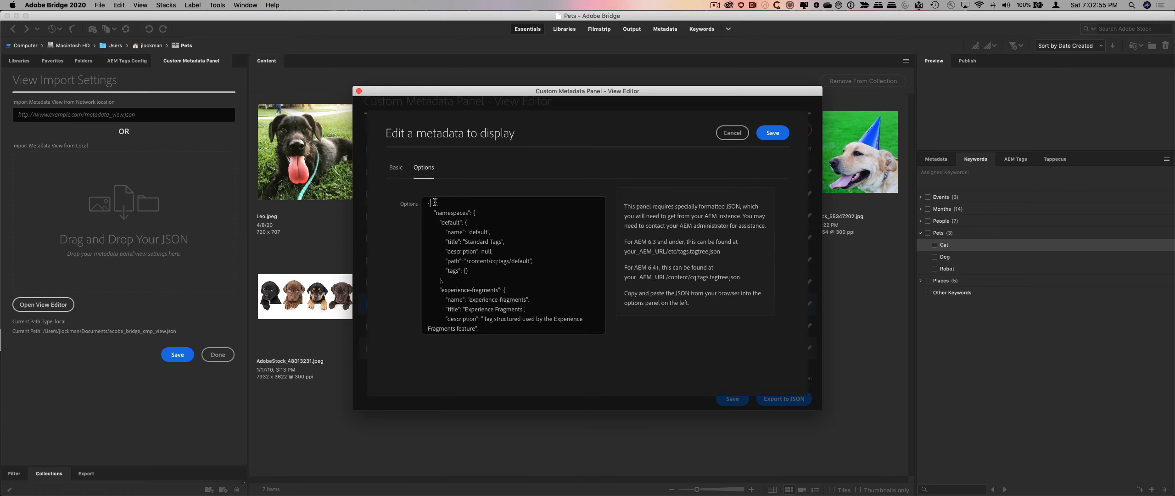
left_click_drag(431, 202, 530, 325)
left_click(530, 324)
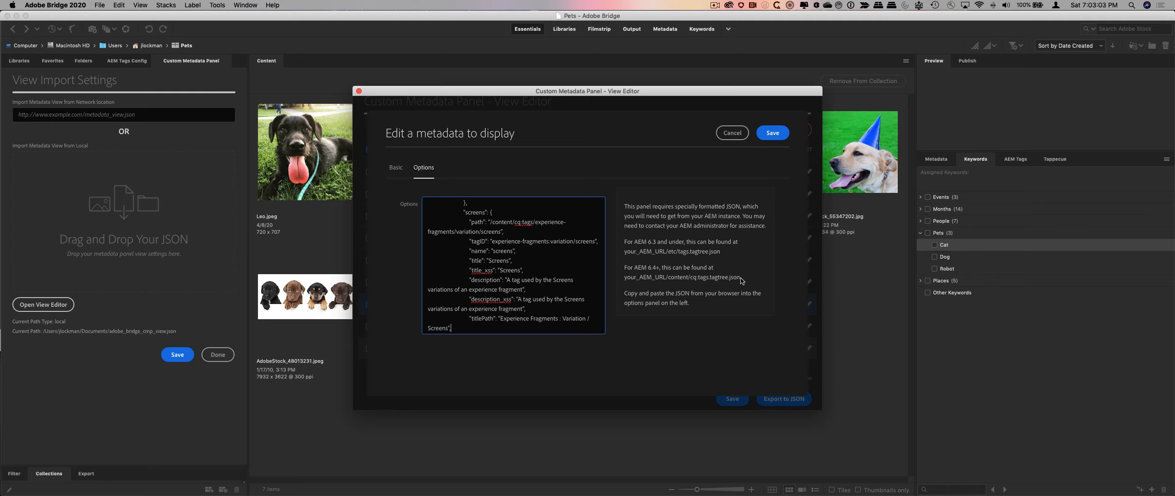
left_click_drag(741, 278, 623, 278)
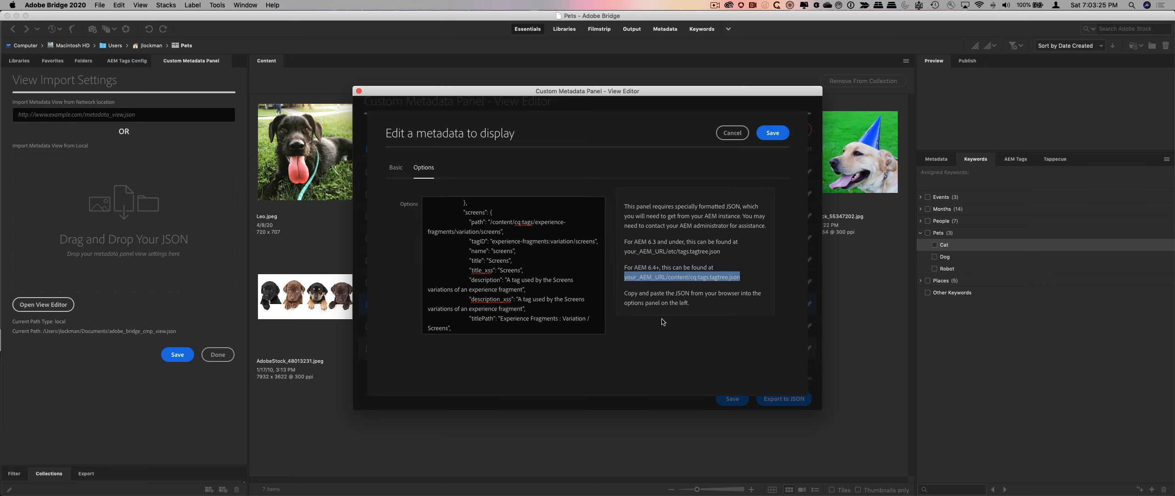
- Switch to TextMate and examine the tag structure in AEM Tags.json
key("super+Tab")
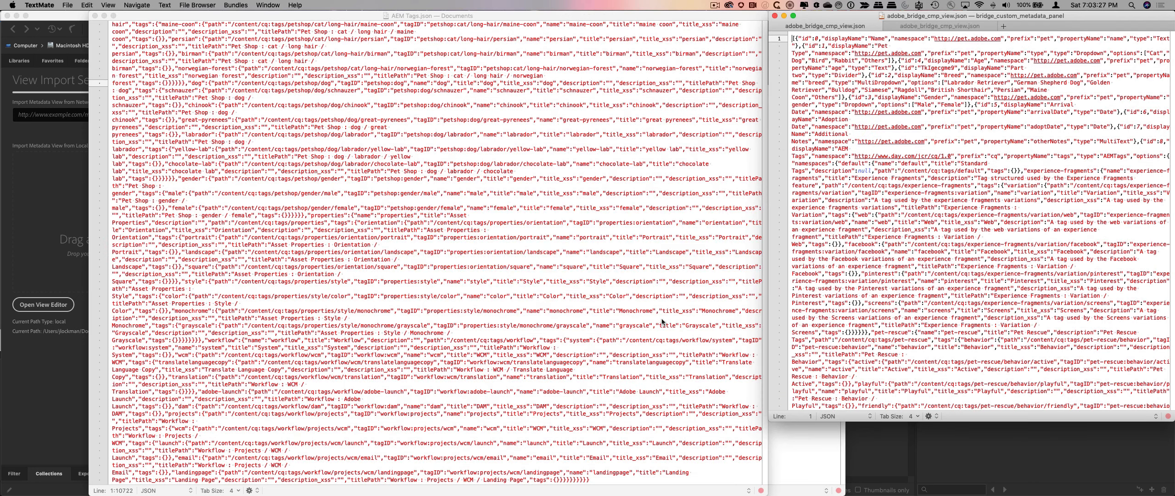
scroll(370, 107, "up", 20)
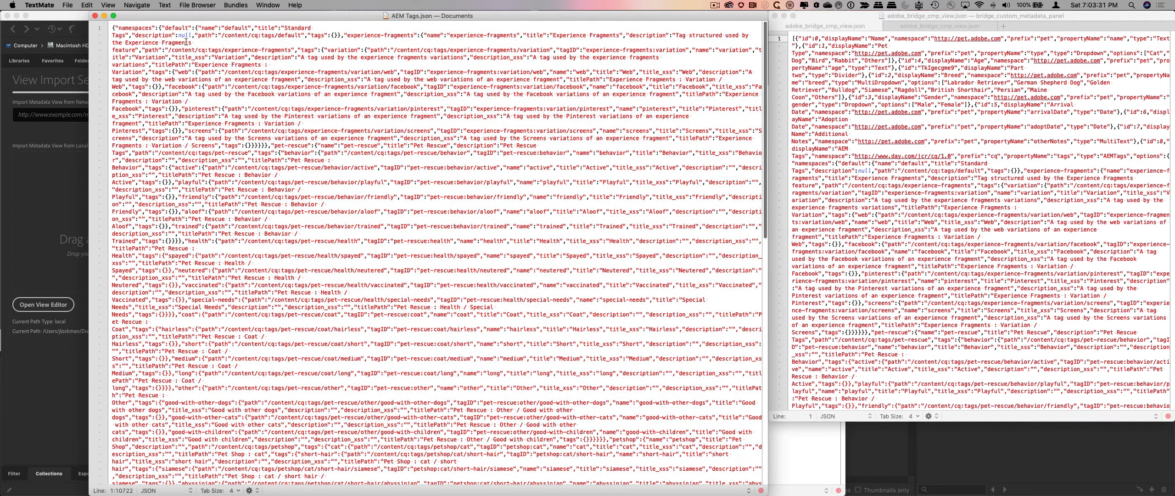
scroll(325, 315, "down", 8)
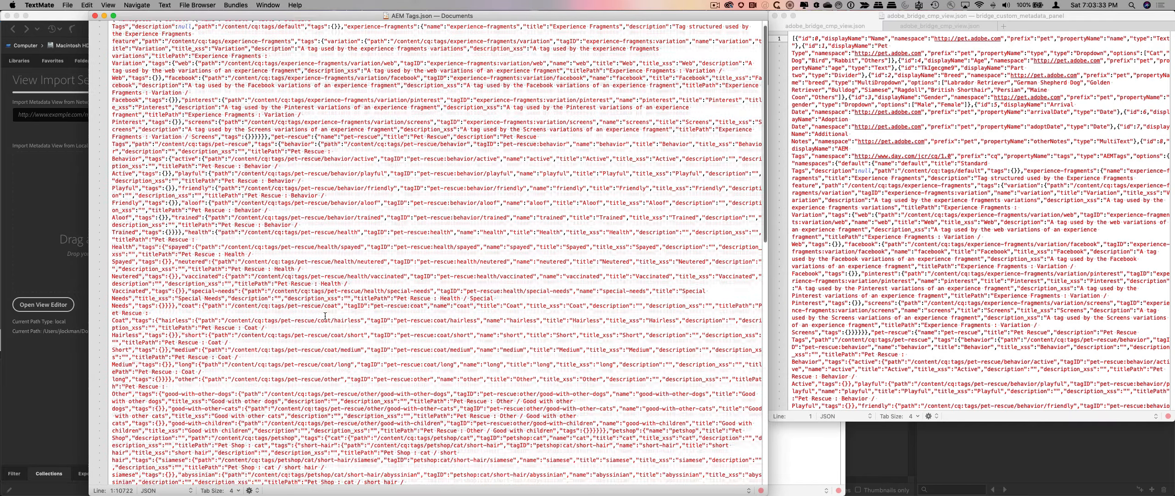
scroll(325, 315, "up", 10)
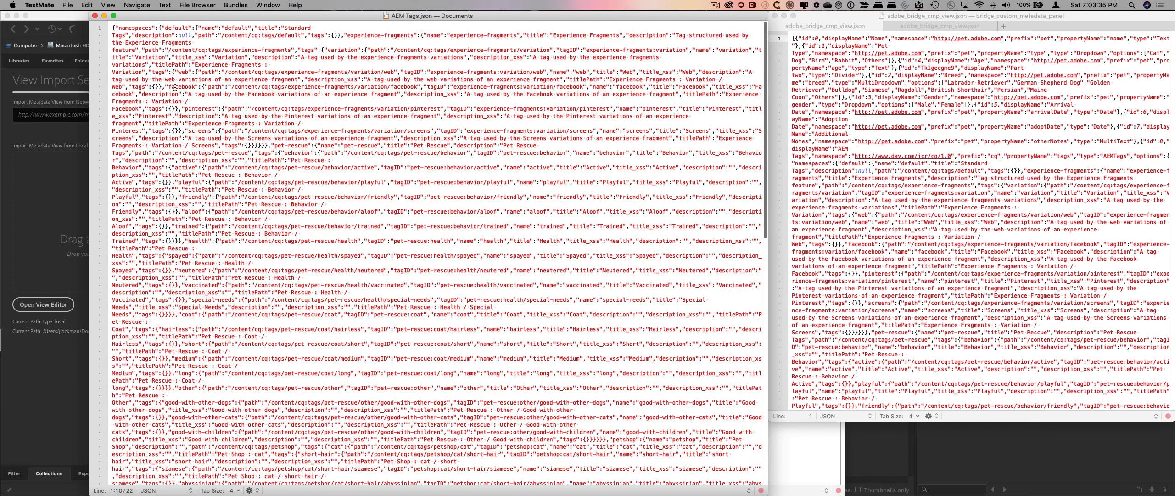
- Reformat the AEM Tags.json document into indented, multi-line JSON
left_click(223, 43)
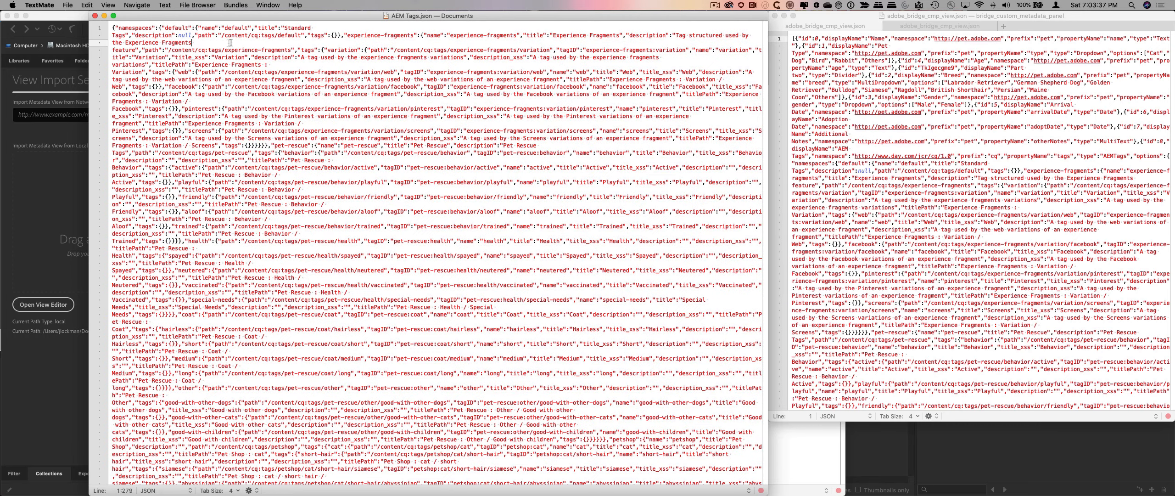
left_click(234, 5)
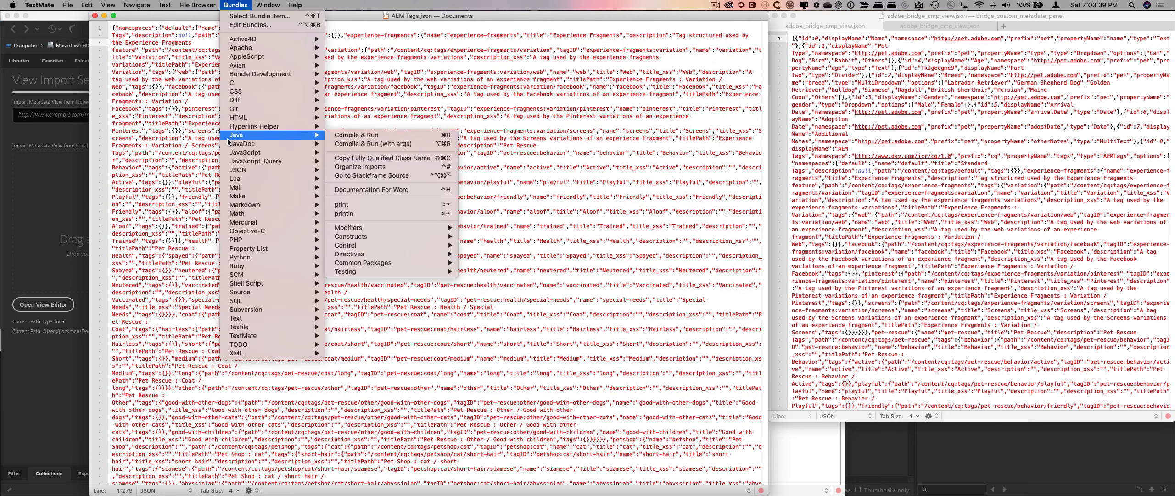
mouse_move(232, 169)
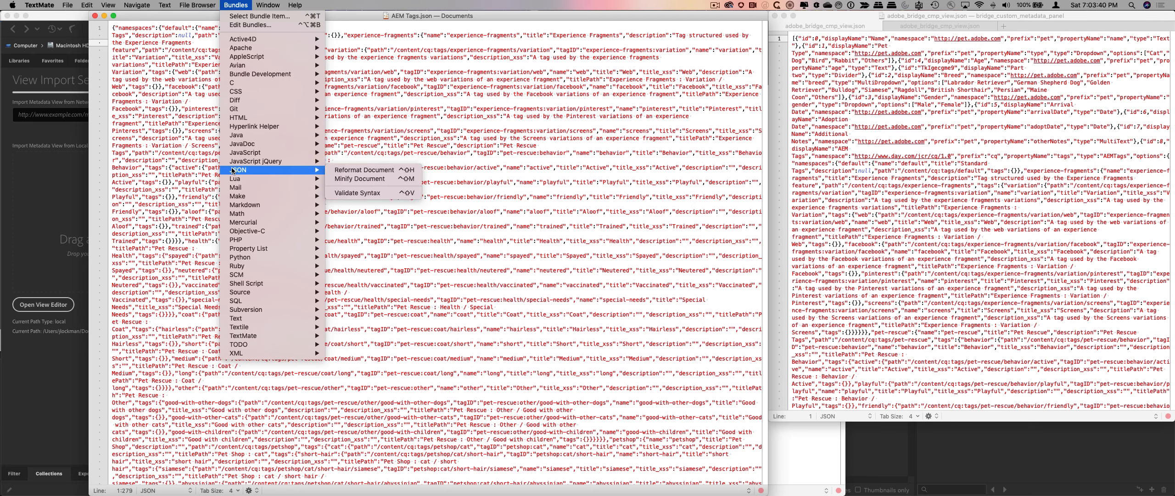
left_click(364, 170)
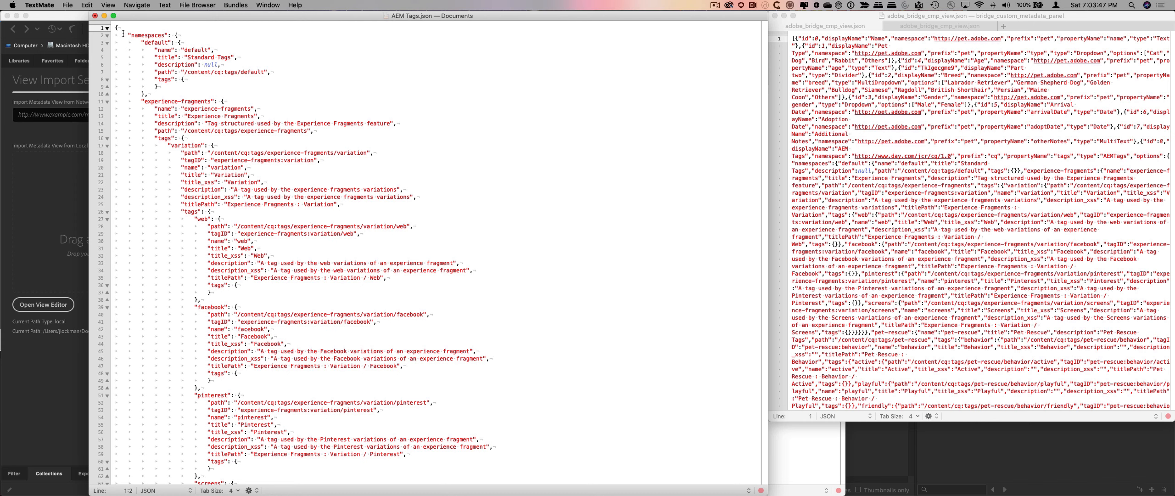
- Collapse the default, experience-fragments, pet-rescue, petshop, properties and workflow blocks under namespaces
left_click(184, 36)
left_click(187, 42)
left_click(107, 43)
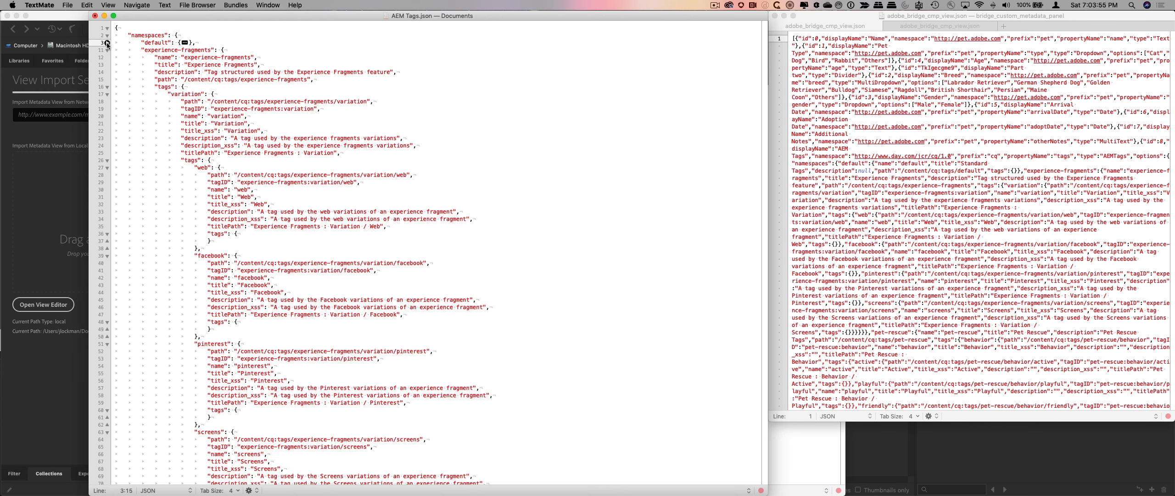
left_click(107, 51)
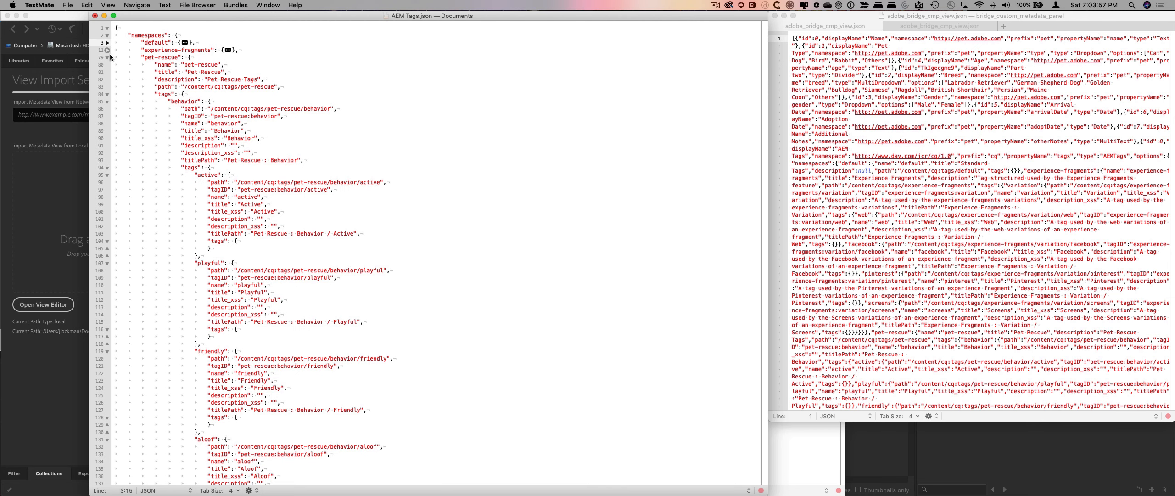
left_click(221, 59)
scroll(266, 375, "down", 5)
scroll(267, 375, "up", 5)
left_click(107, 58)
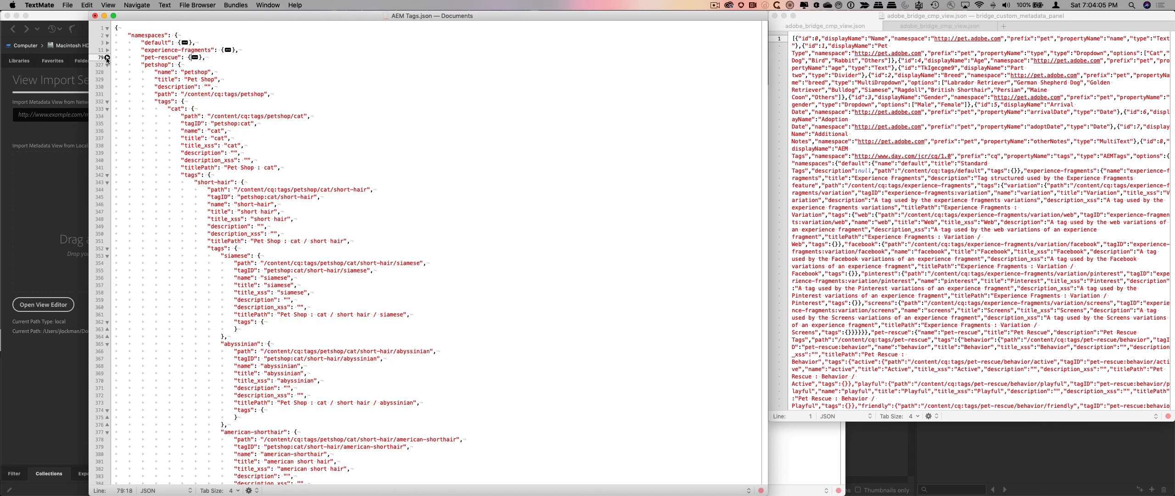
left_click(107, 64)
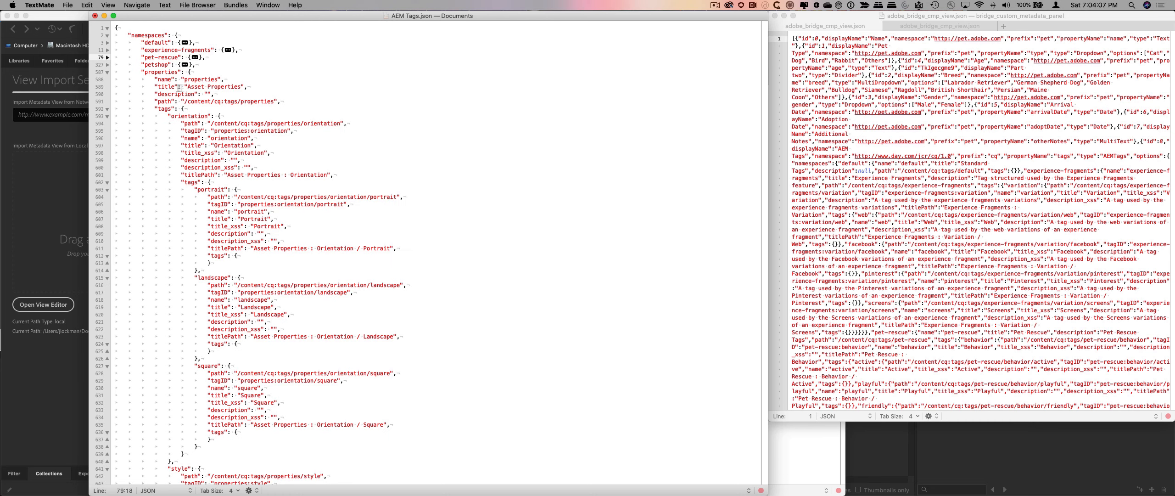
left_click(107, 72)
left_click(108, 79)
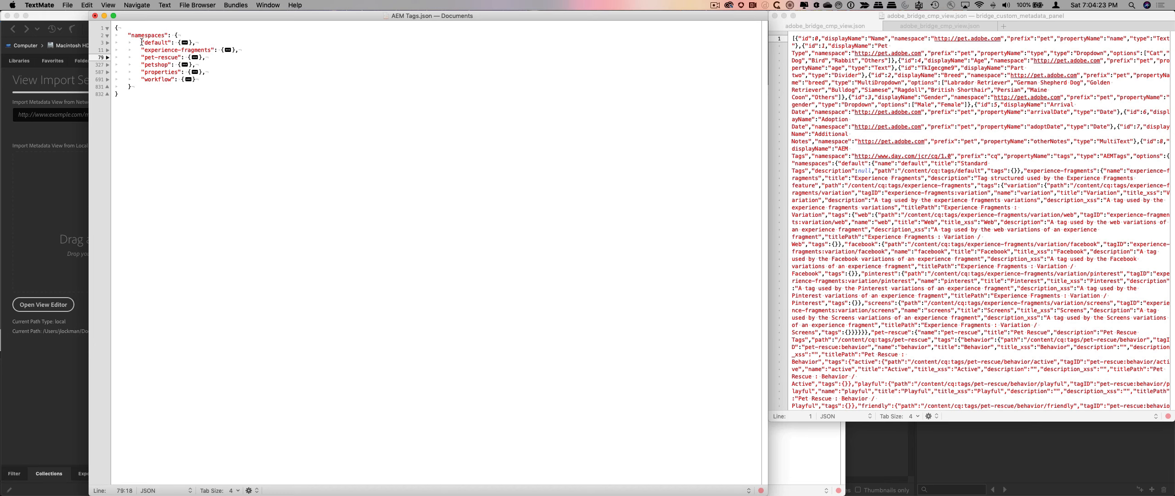
- Delete the default, experience-fragments, properties and workflow namespaces, keeping pet-rescue and petshop without a trailing comma
left_click_drag(142, 43, 253, 49)
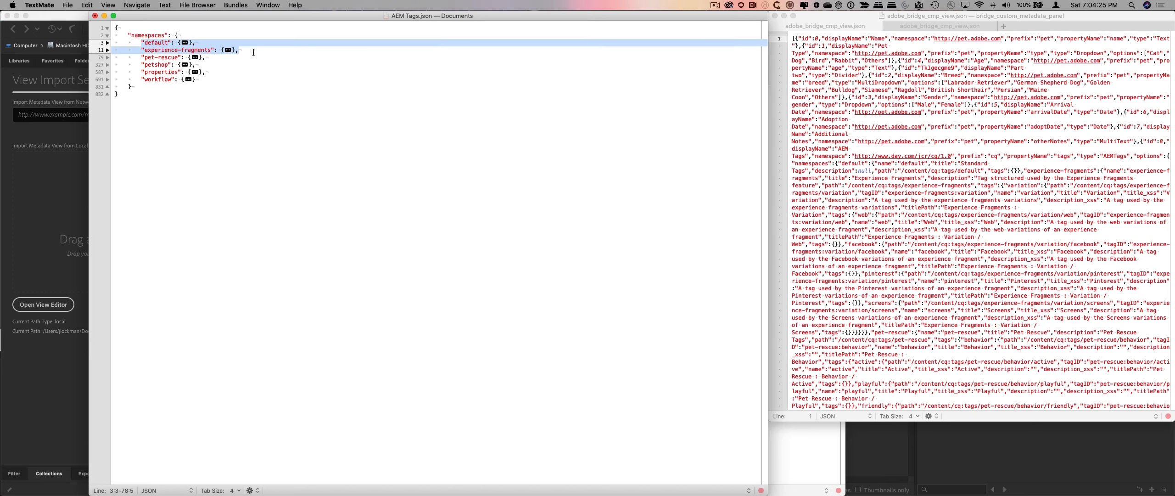
key("BackSpace")
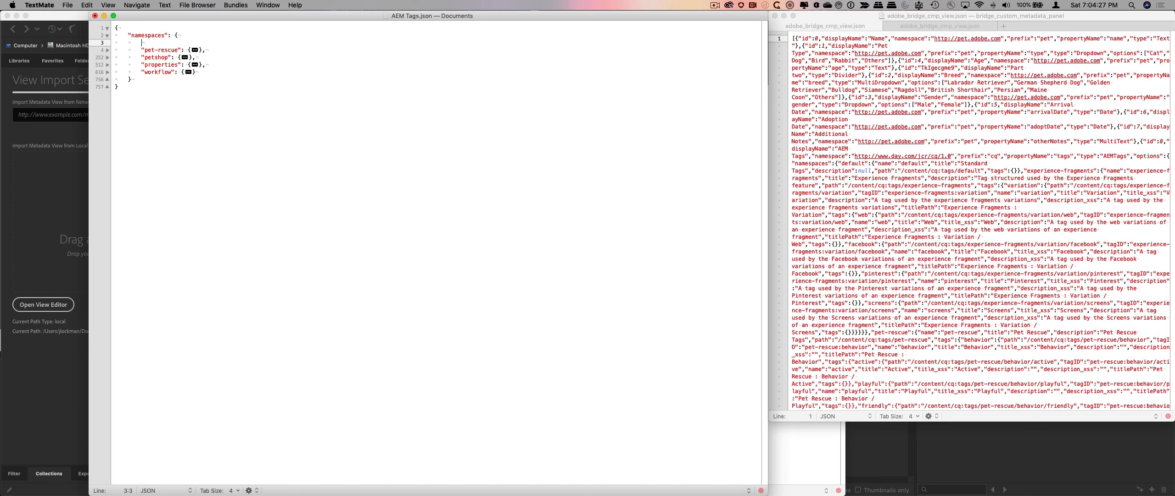
key("BackSpace")
key("BackSpace")
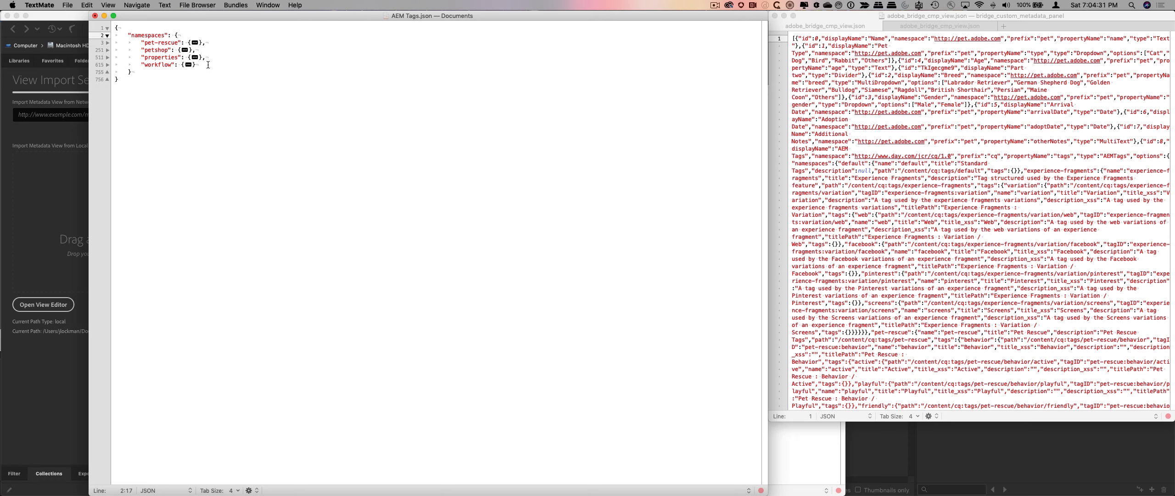
left_click_drag(197, 65, 193, 51)
key("BackSpace")
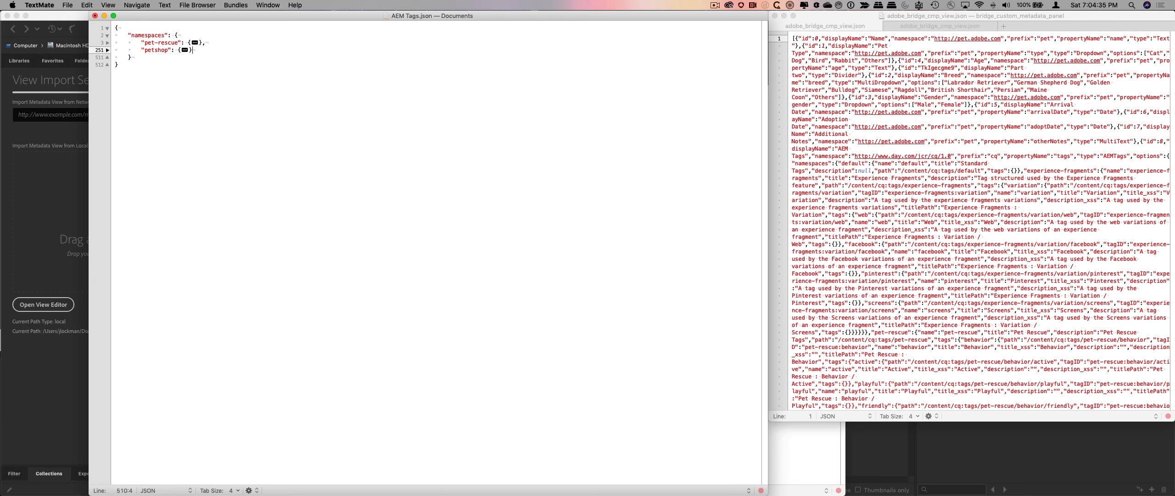
- Copy the entire trimmed JSON, replace the AEM Tags field's options with it in Adobe Bridge, and save the field and view
left_click(208, 43)
key("super+a")
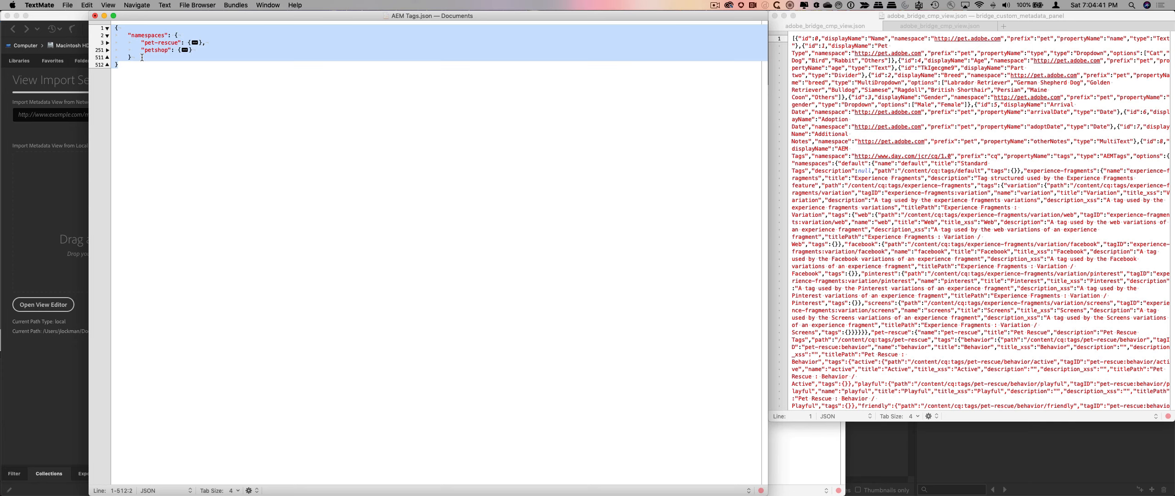
key("super+Tab")
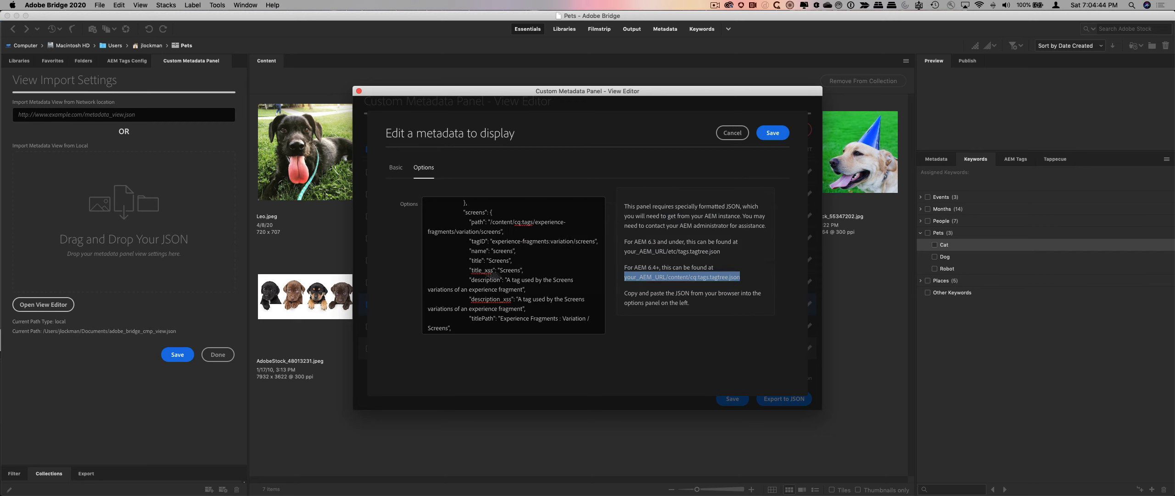
left_click(517, 277)
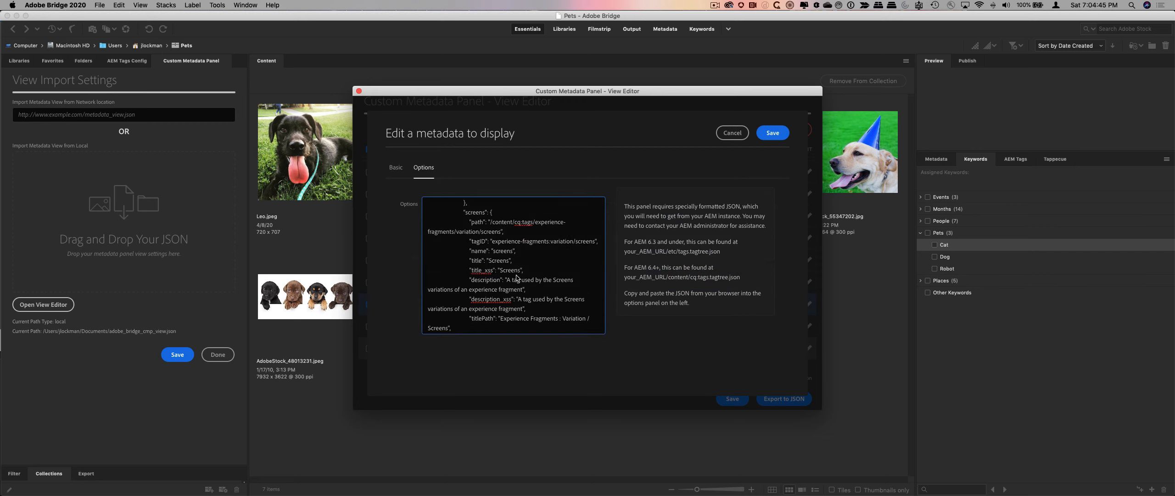
key("super+a")
key("BackSpace")
key("super+v")
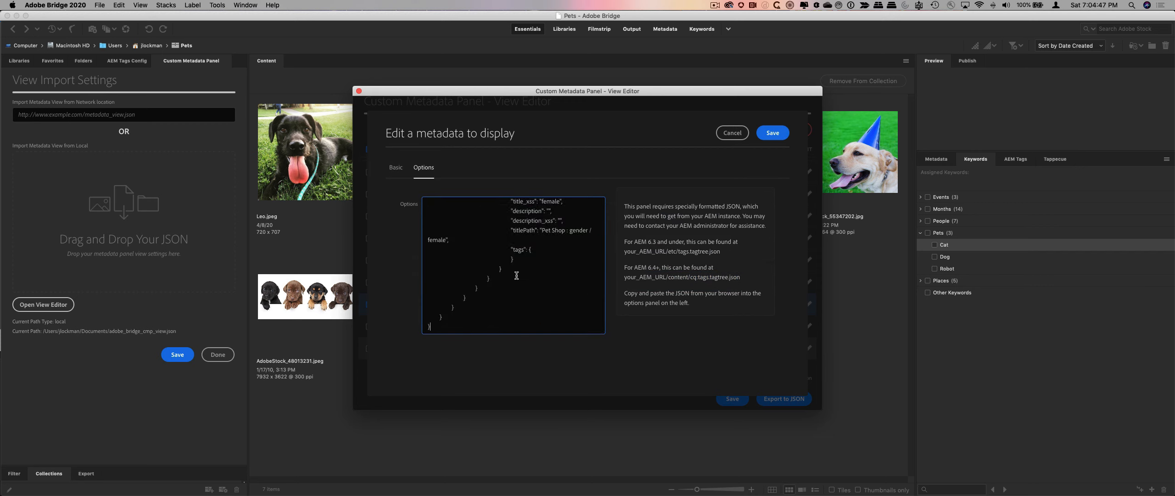
scroll(523, 276, "up", 10)
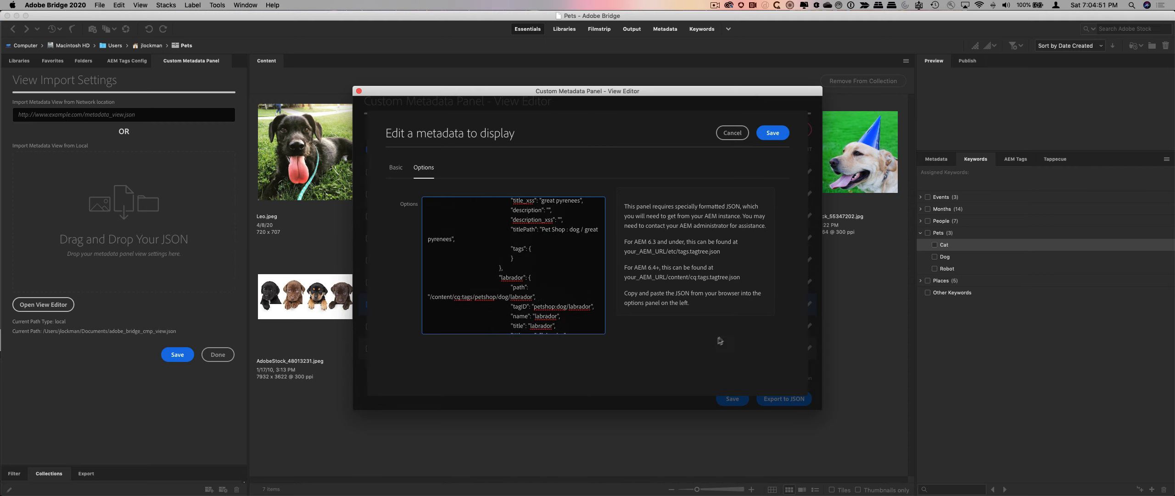
left_click(775, 133)
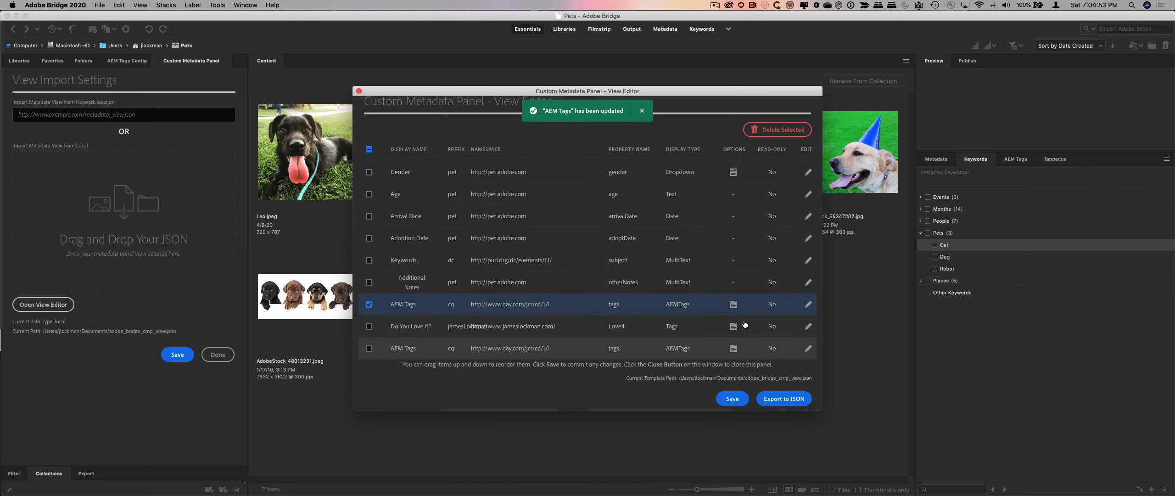
left_click(732, 397)
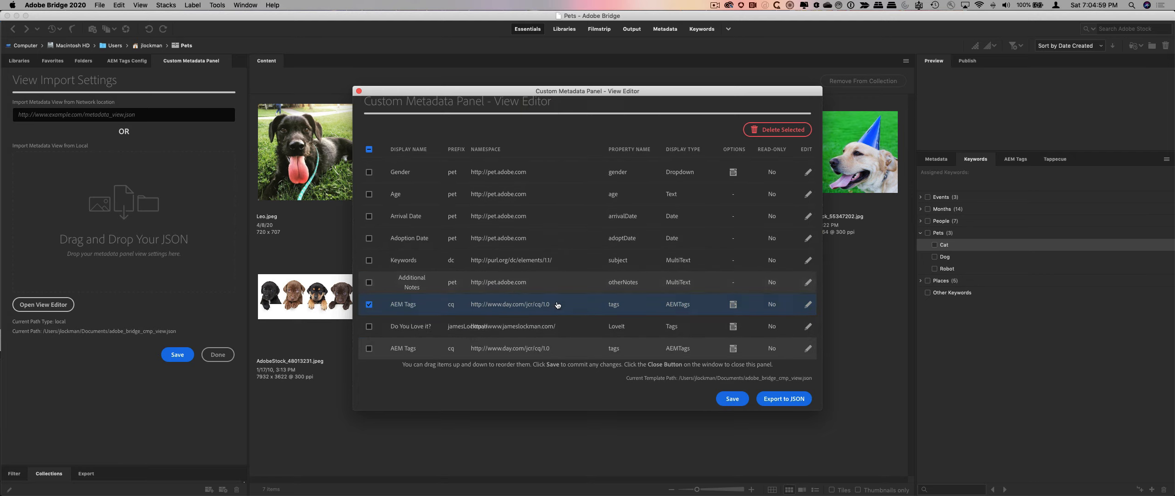
- Clear the selection of the "Do You Love it?" row and both AEM Tags rows
left_click(569, 328)
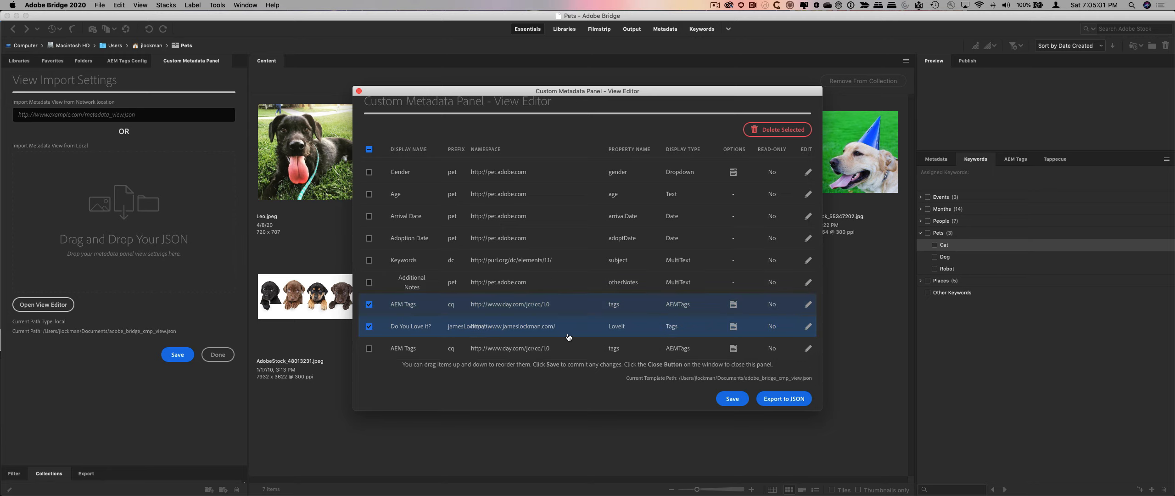
left_click(572, 355)
left_click(368, 305)
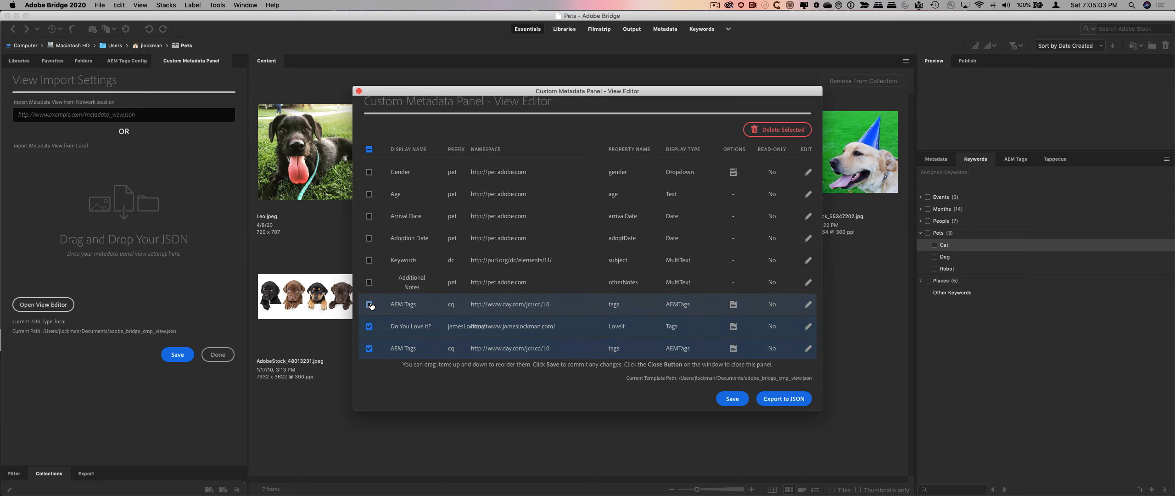
left_click(368, 326)
left_click(369, 348)
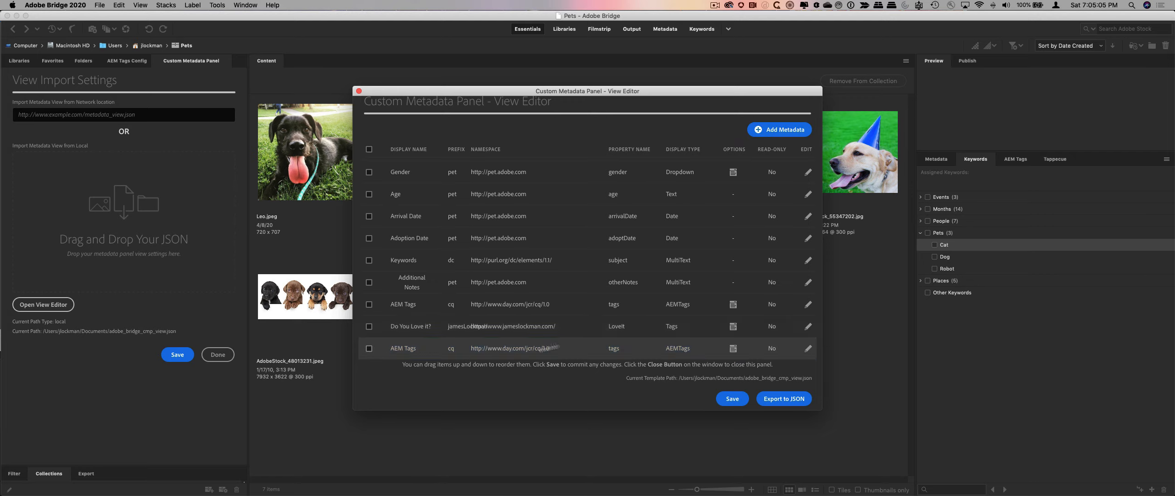
- Replace the options of the last AEM Tags field with the copied pet-rescue and petshop JSON and save the field
left_click(807, 348)
left_click(415, 167)
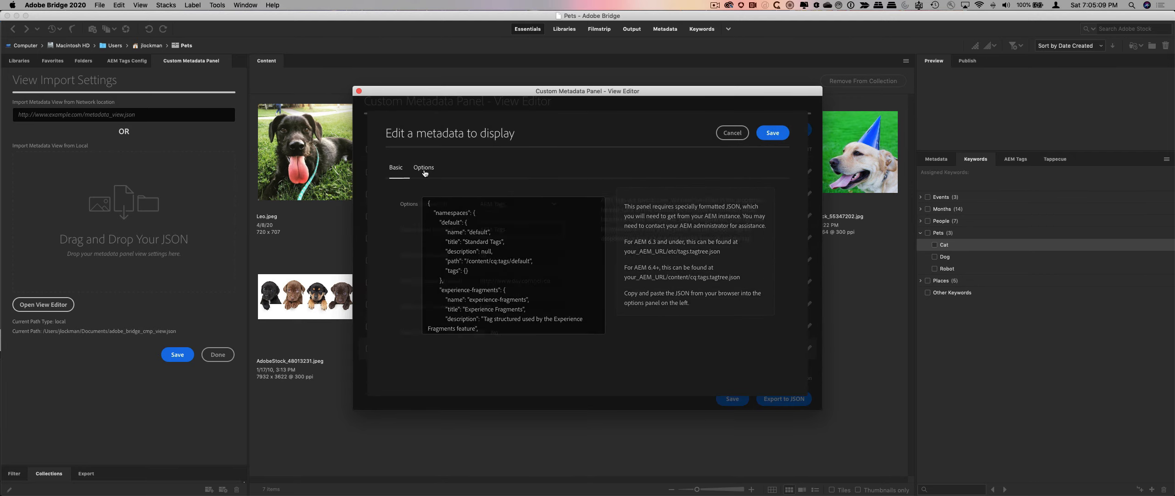
left_click(512, 248)
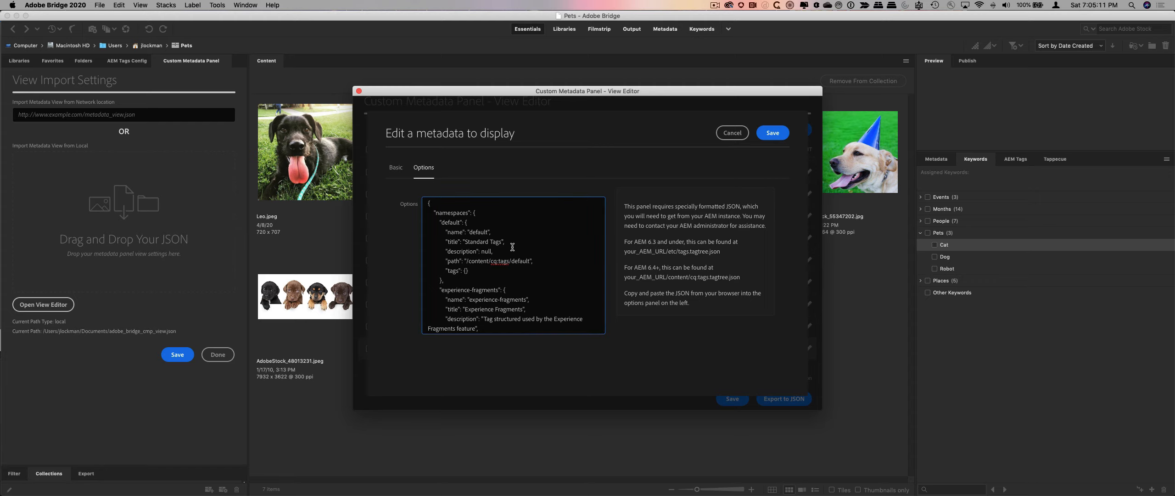
key("super+a")
key("super+v")
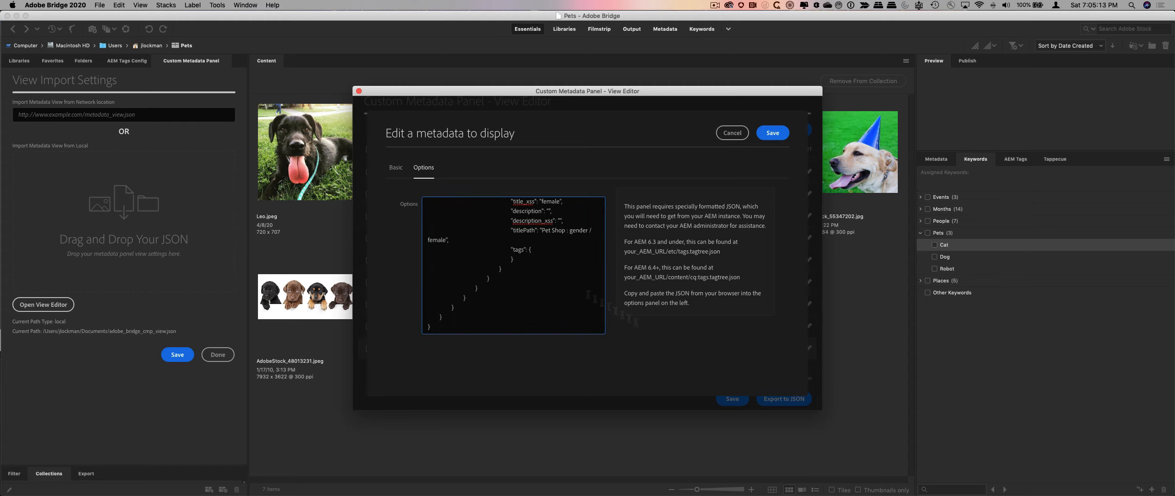
left_click(775, 135)
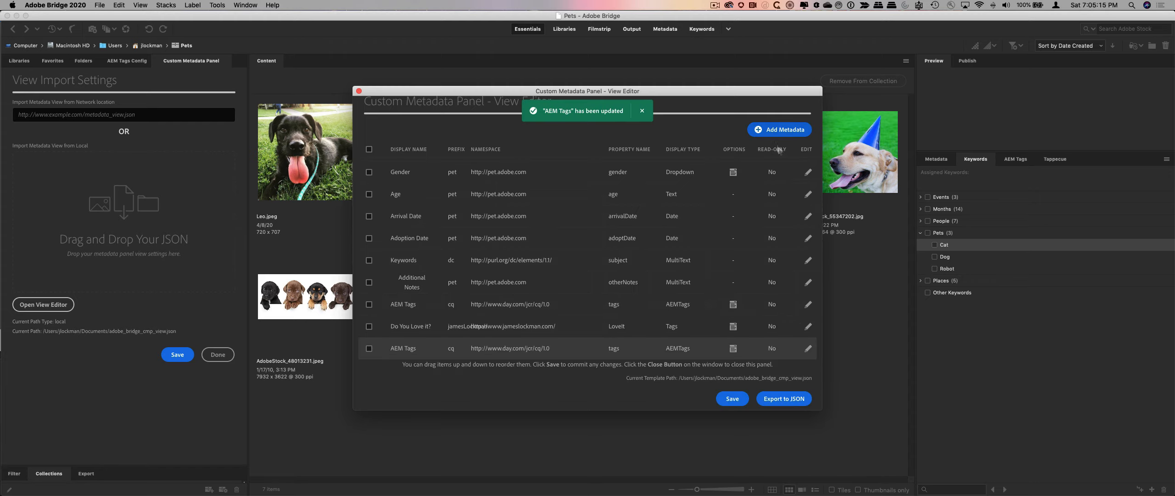
- Reopen the last AEM Tags field to check its stored options JSON, then close it without changes
left_click(808, 350)
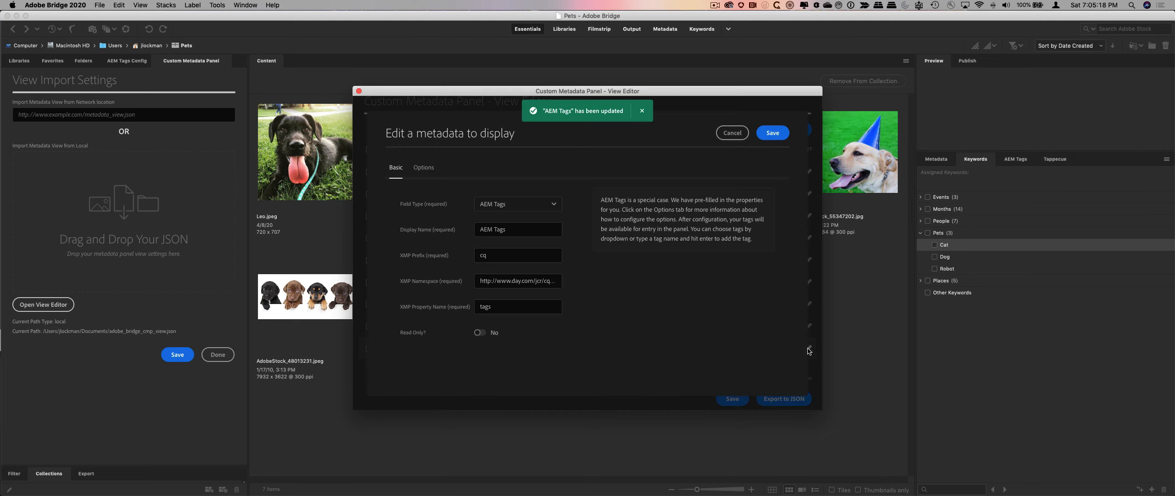
left_click(429, 169)
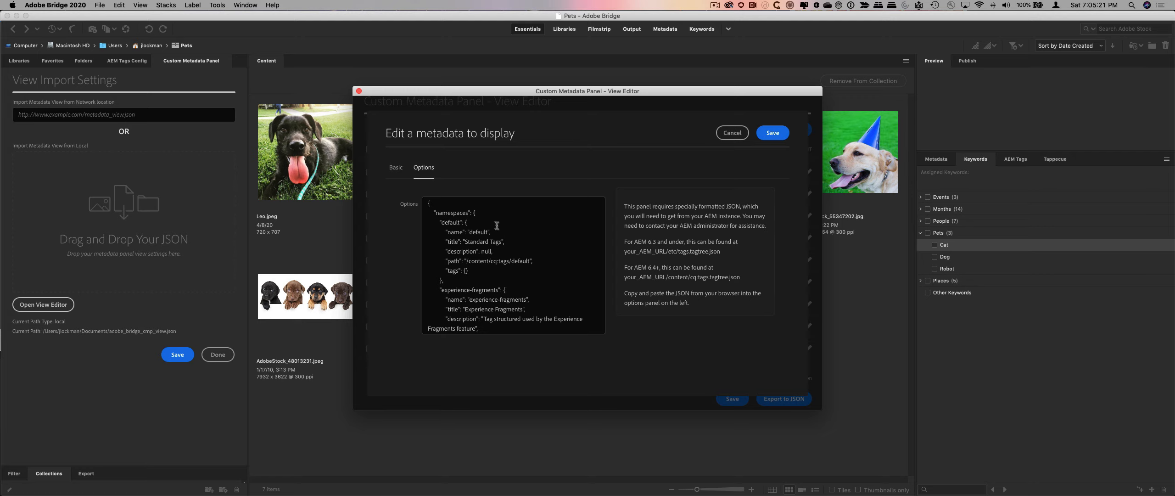
left_click(732, 133)
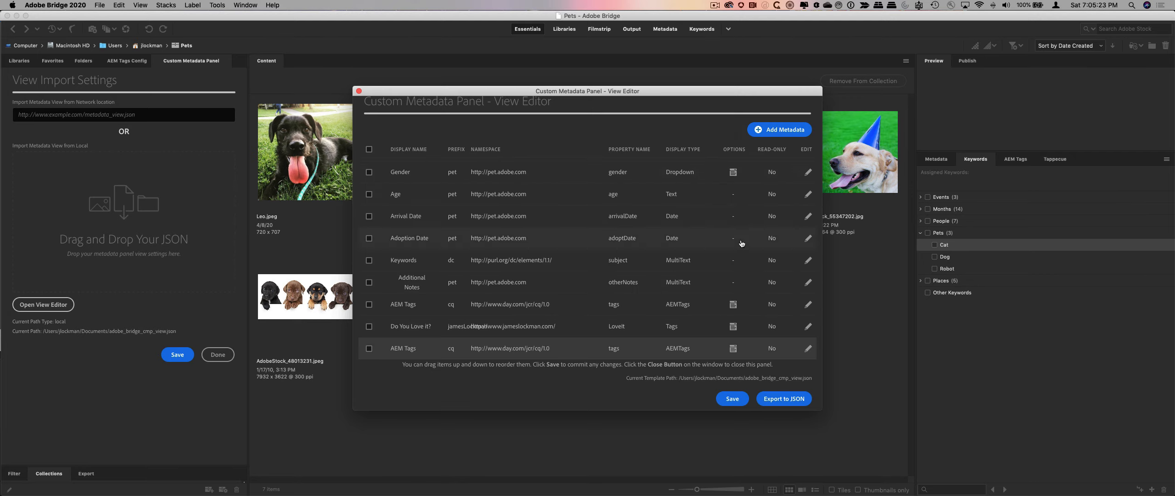
- Close the View Editor and examine the current path of the local metadata view file
left_click(359, 91)
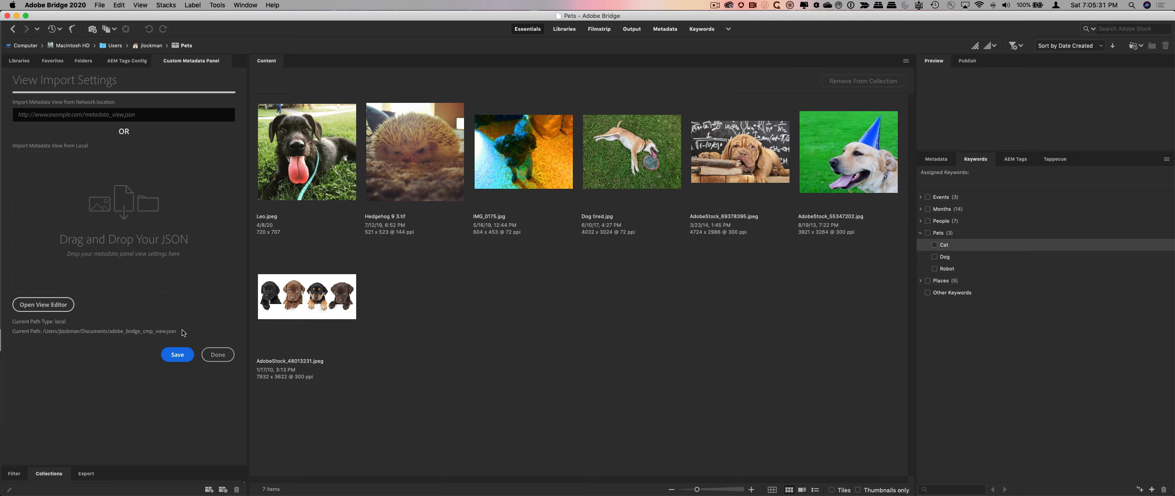
left_click_drag(177, 331, 43, 331)
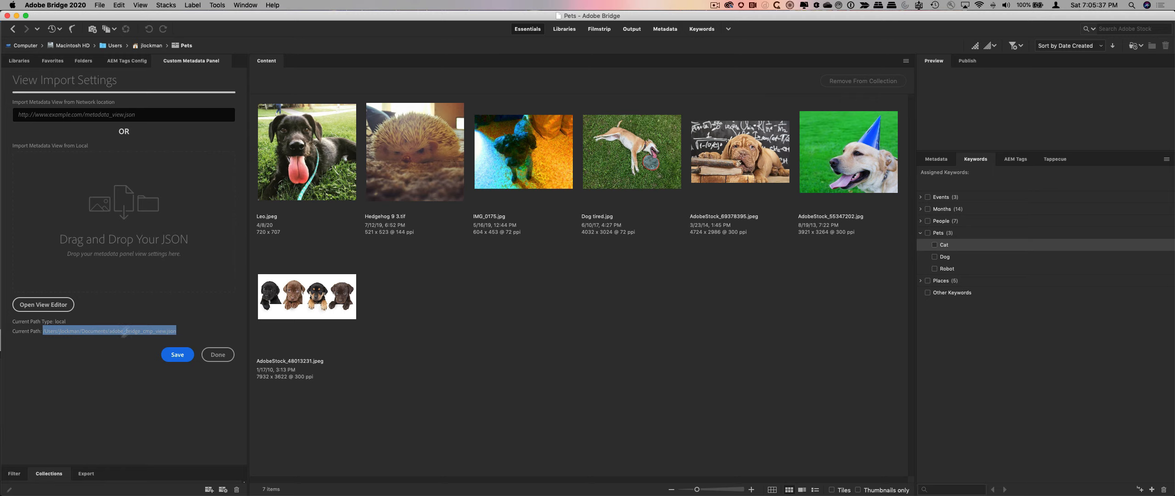
left_click(103, 356)
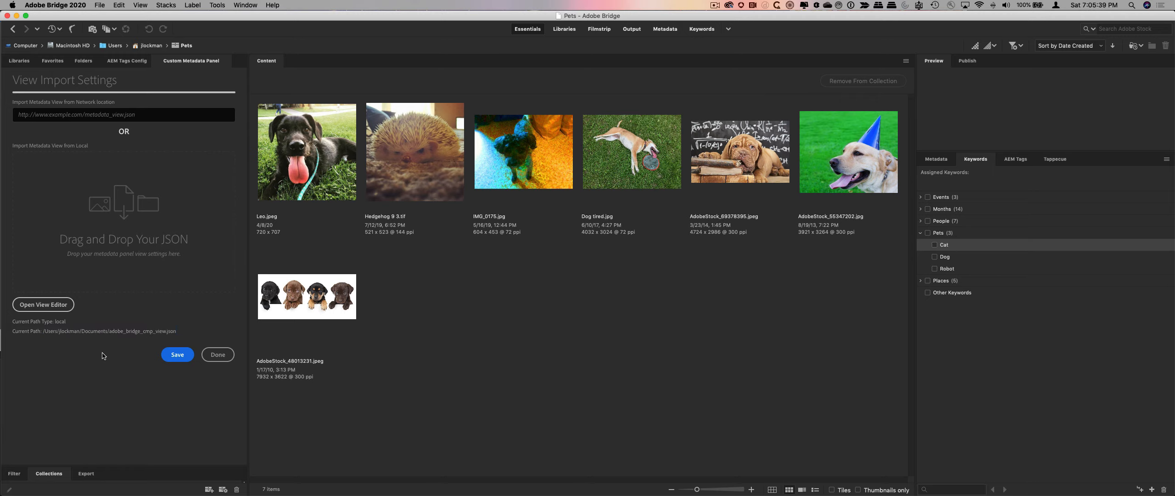
- Reopen the View Editor and review the fields at the end of the metadata list
left_click(43, 304)
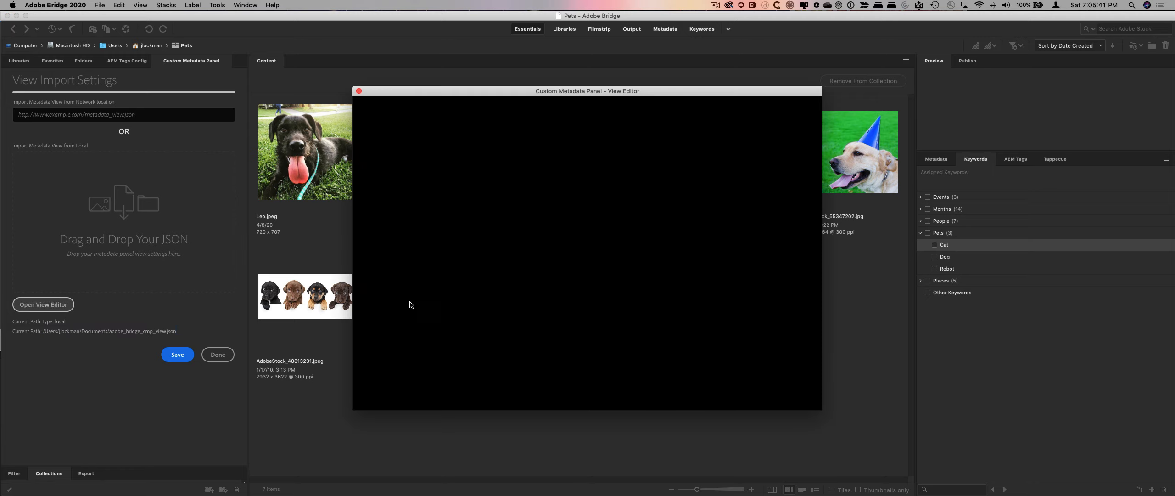
scroll(591, 275, "down", 3)
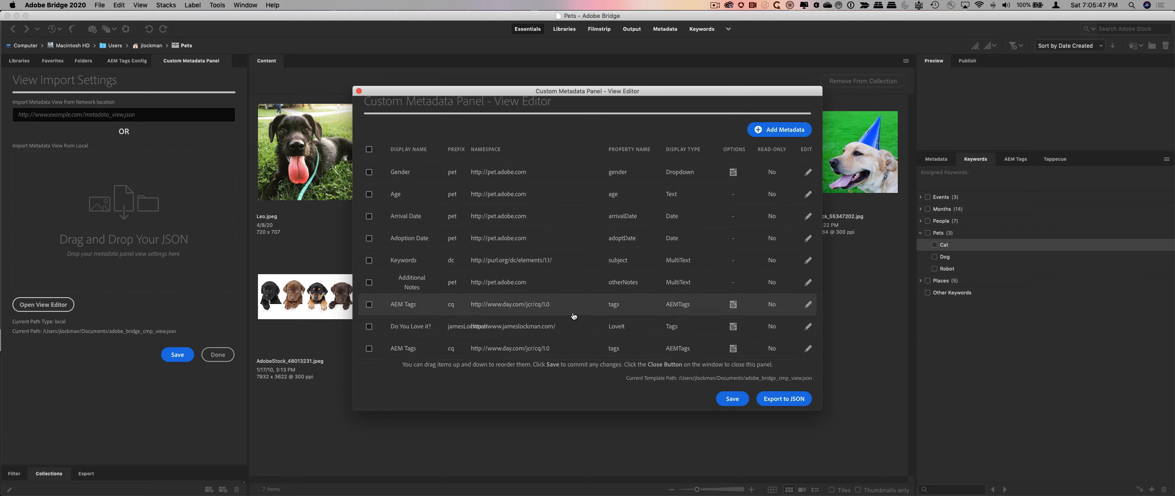
- Replace the last AEM Tags field's options with the copied pet-rescue and petshop JSON, and save both the field and the view
left_click(808, 347)
left_click(416, 169)
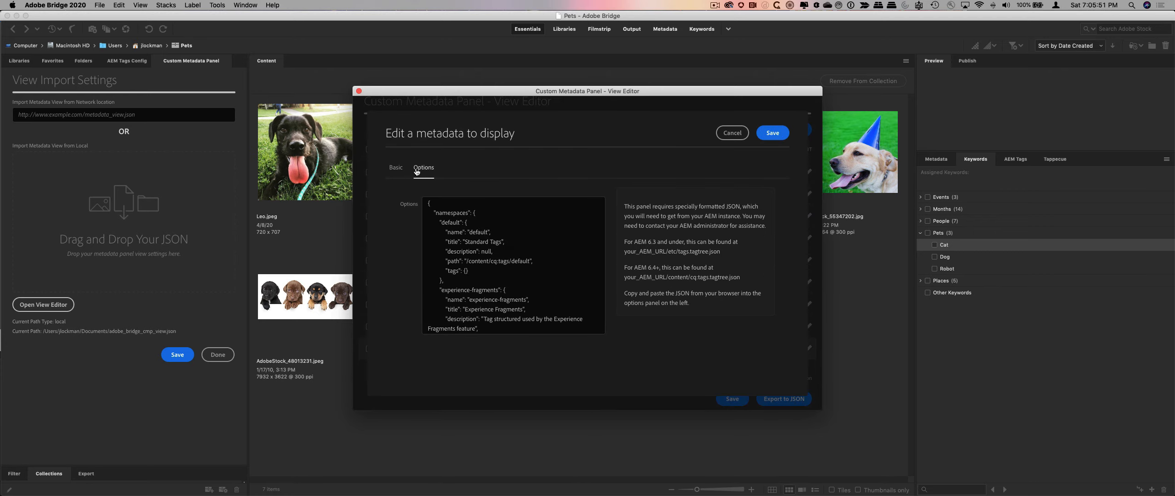
left_click(528, 287)
key("super+a")
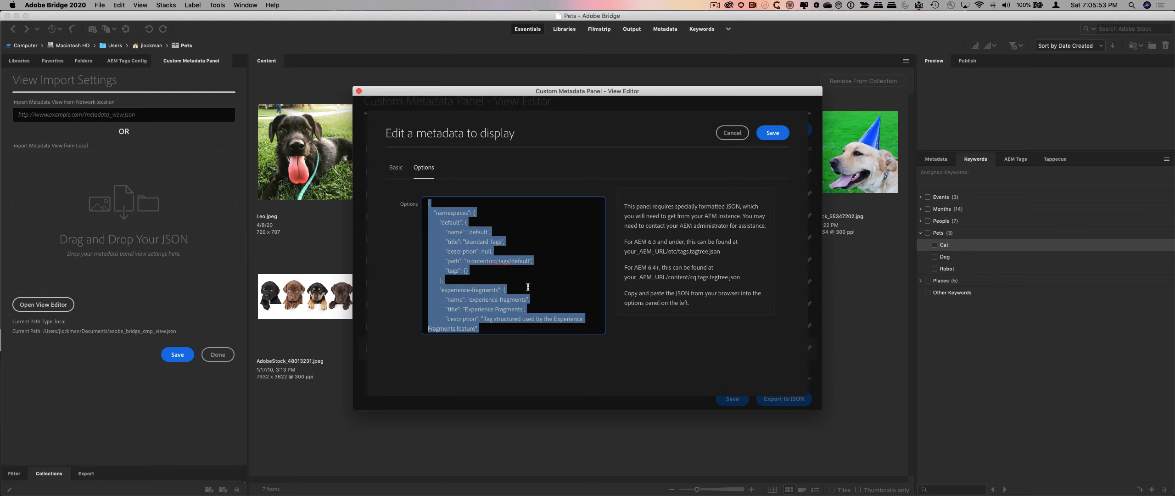
key("BackSpace")
key("super+v")
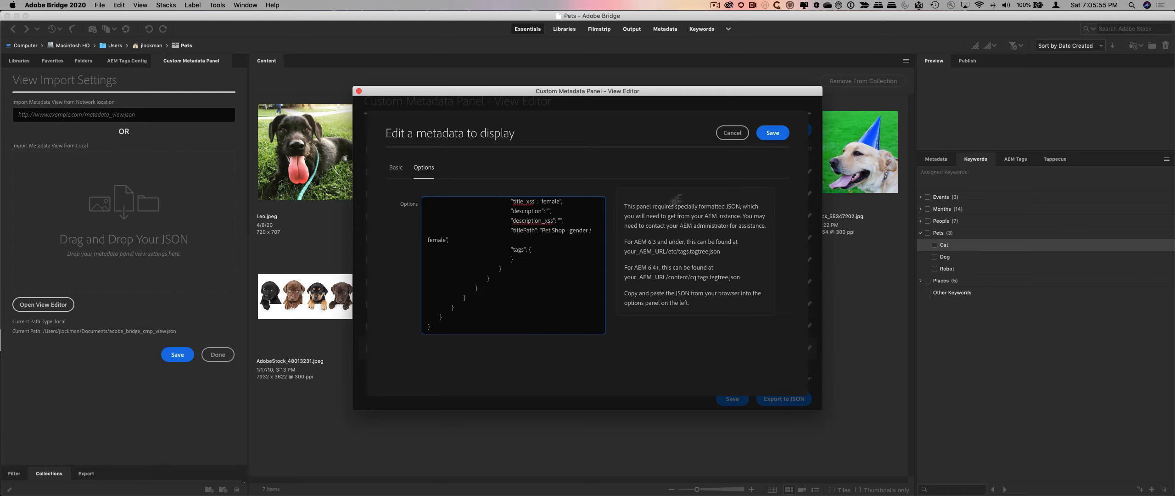
scroll(513, 286, "up", 10)
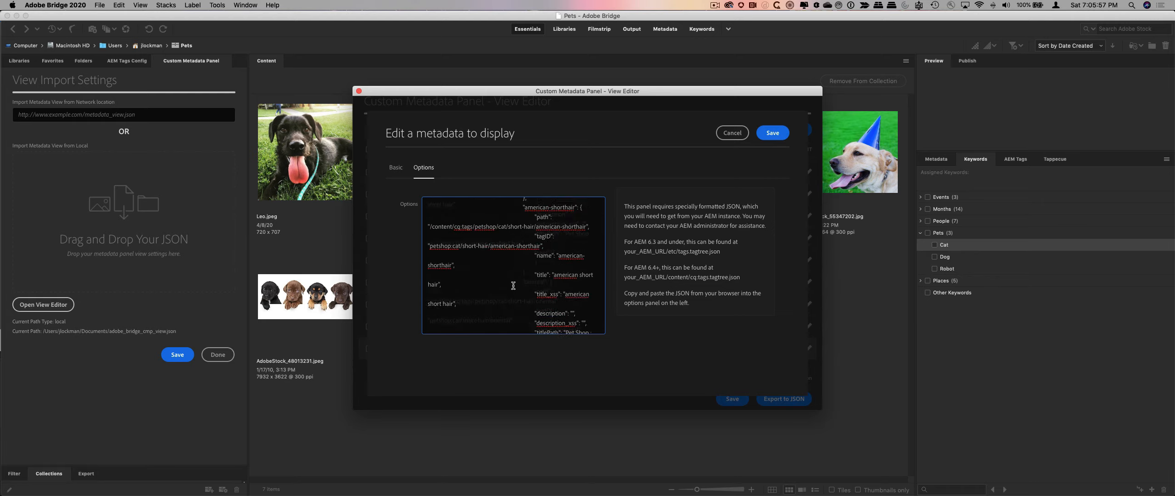
scroll(513, 286, "up", 10)
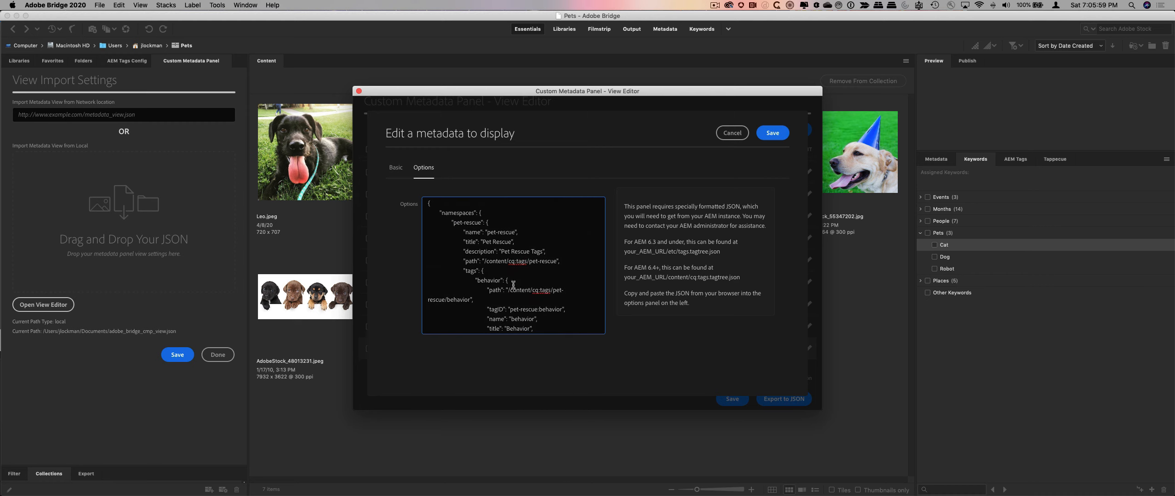
left_click(773, 134)
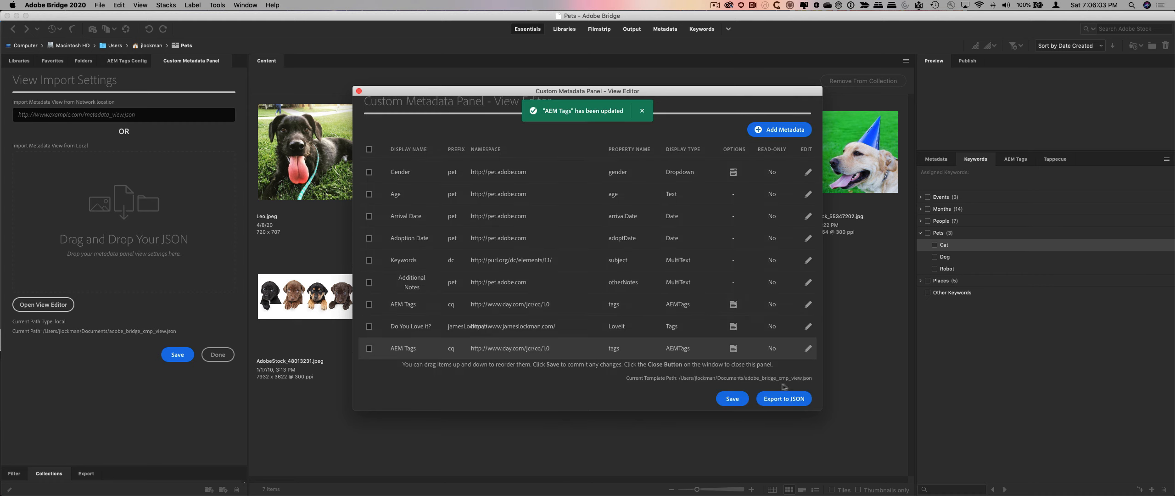
left_click(734, 398)
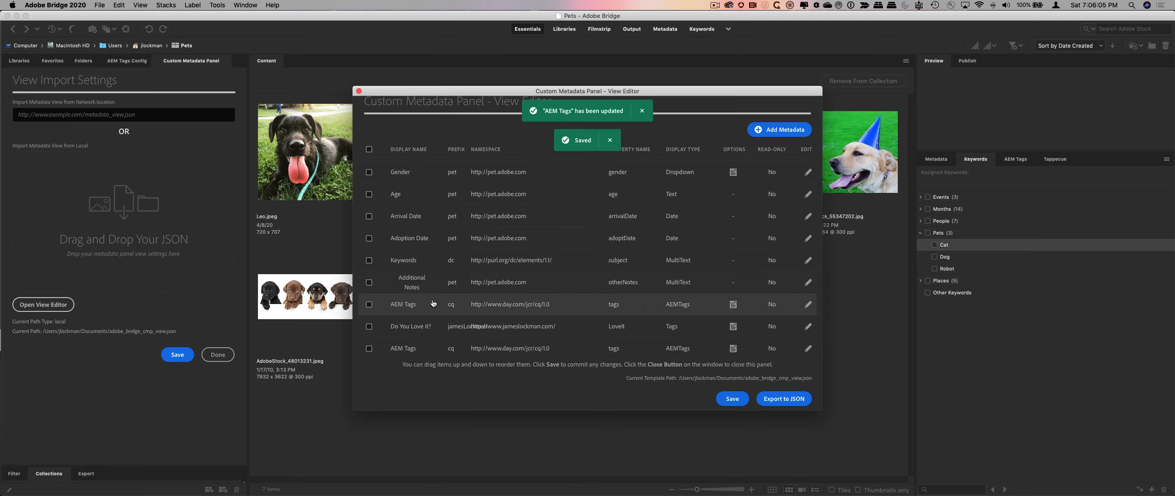
- Delete the AEM Tags field listed above Do You Love it?, save the view and close the View Editor
left_click(368, 305)
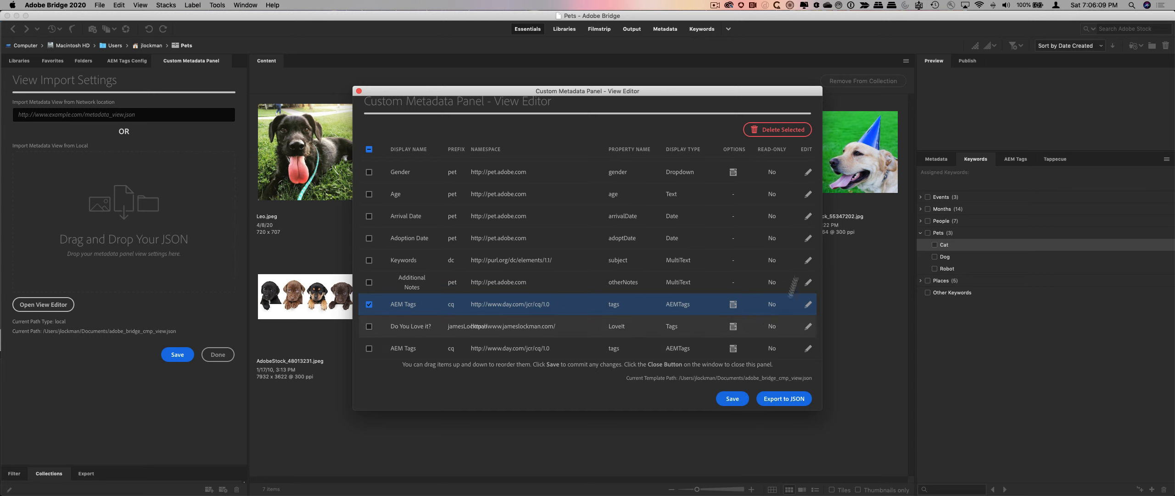
left_click(776, 135)
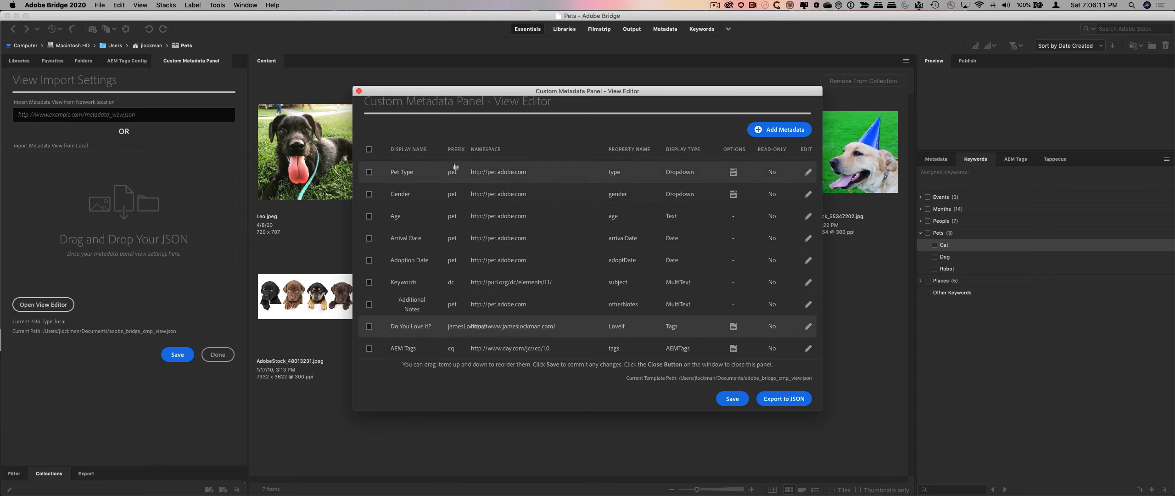
left_click(732, 397)
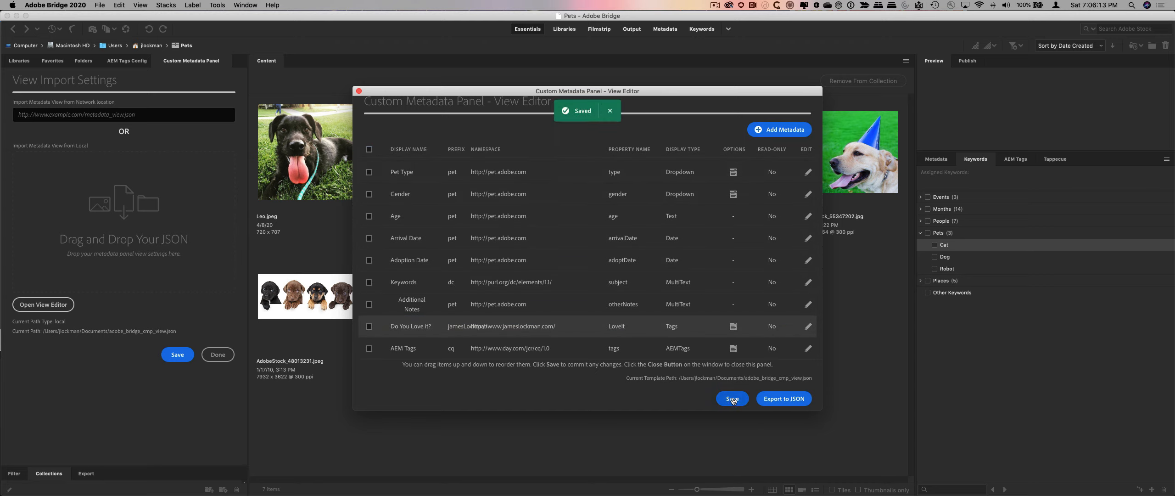
left_click(359, 91)
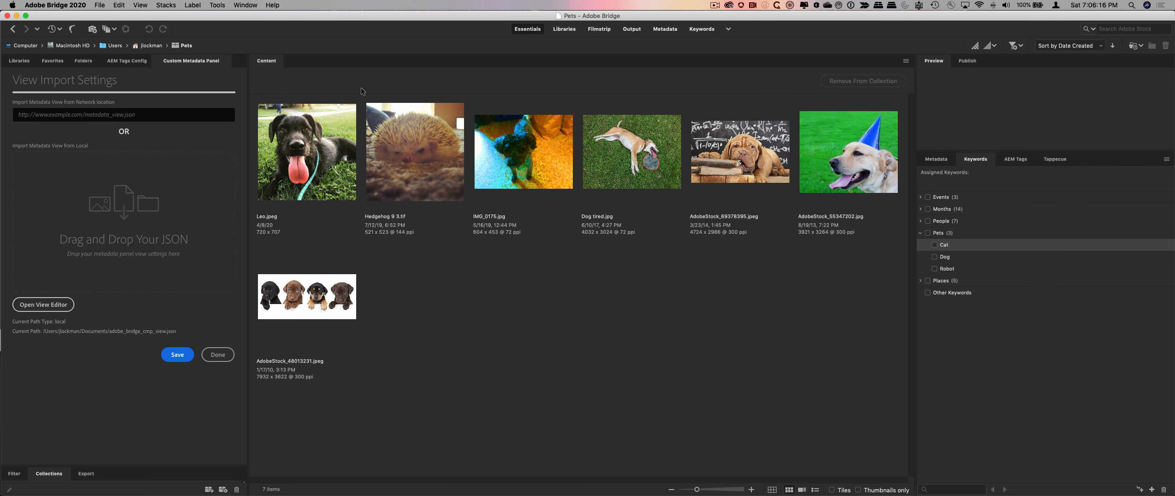
- Leave the view import settings and display the custom metadata of Leo.jpeg
left_click(326, 157)
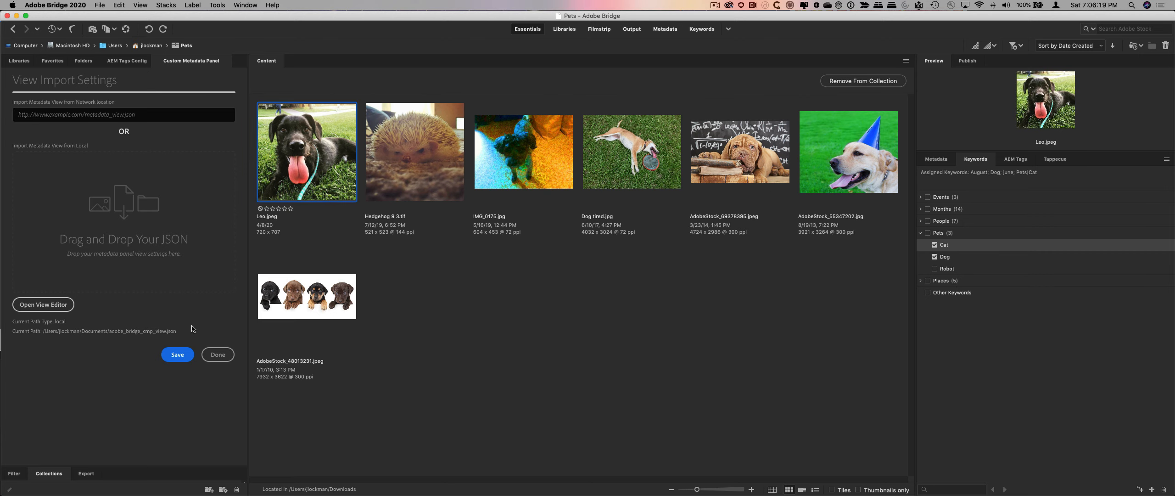
left_click(218, 354)
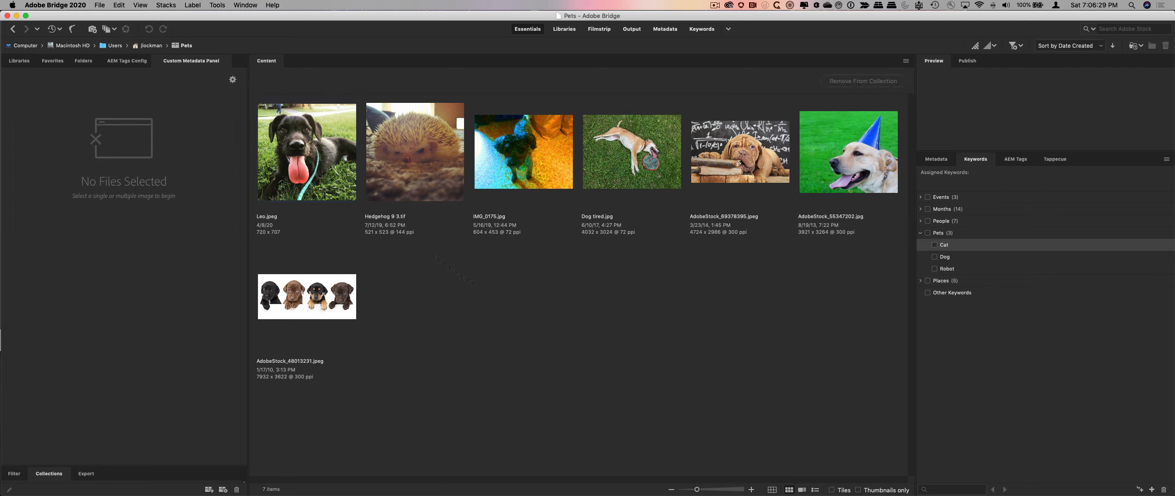
left_click(275, 132)
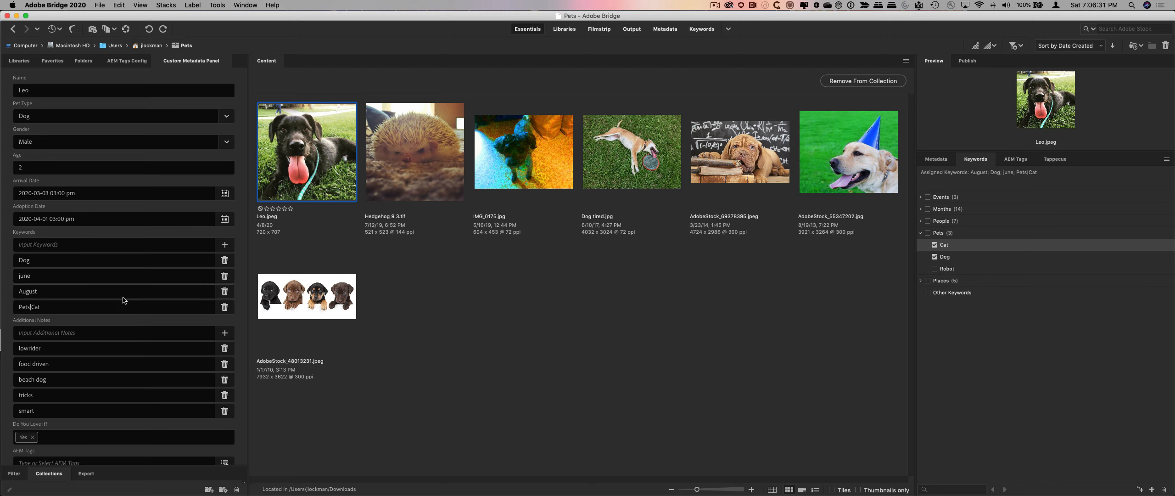
- Review the custom fields of Leo.jpeg and check the choices in the AEM Tags selector, closing it without selecting any
scroll(108, 387, "down", 3)
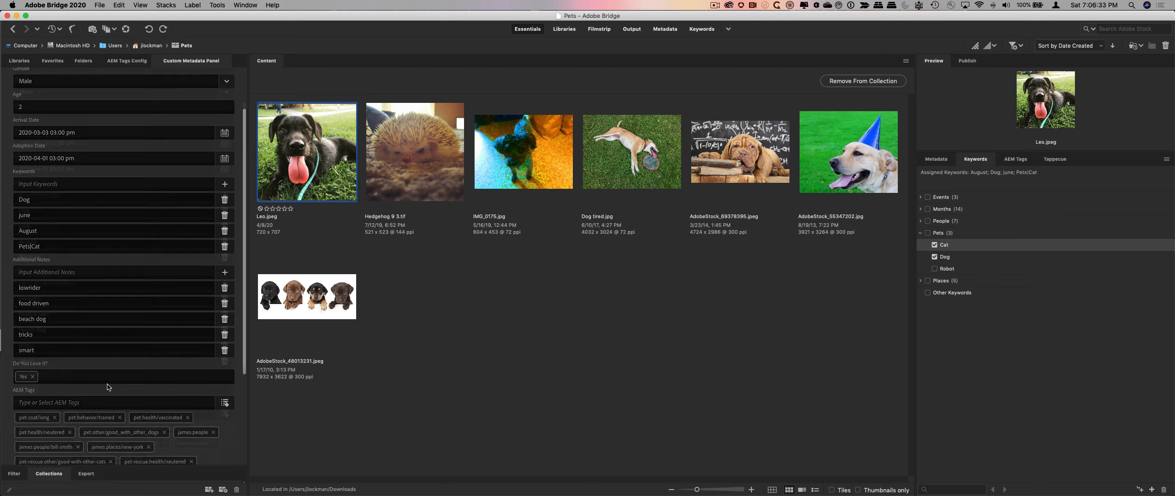
scroll(108, 386, "down", 1)
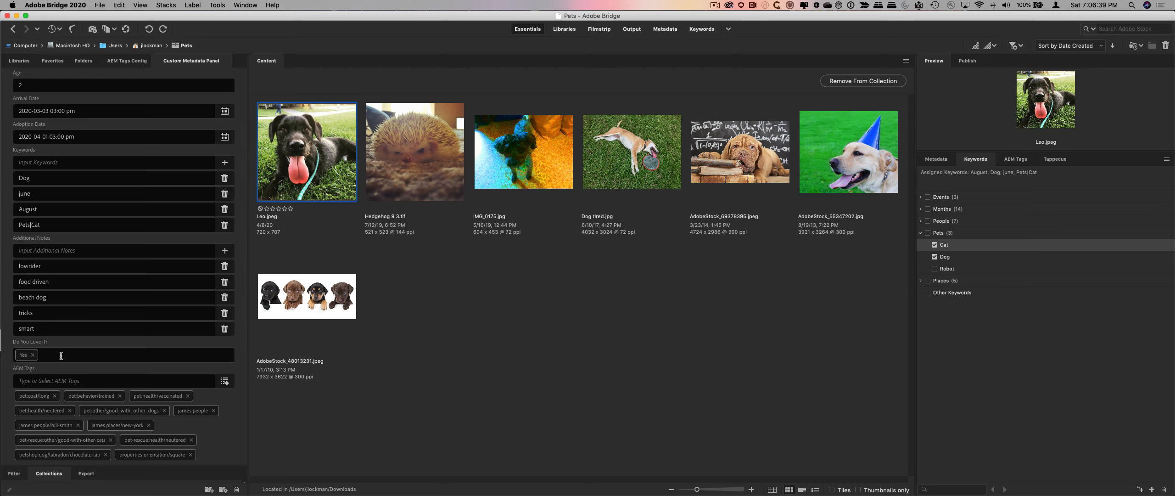
scroll(112, 357, "down", 4)
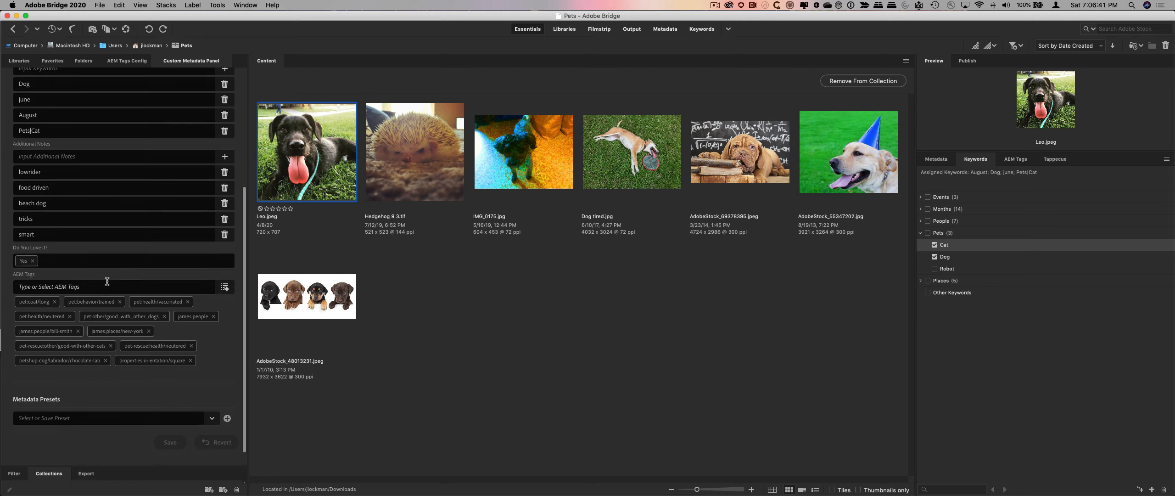
left_click(226, 288)
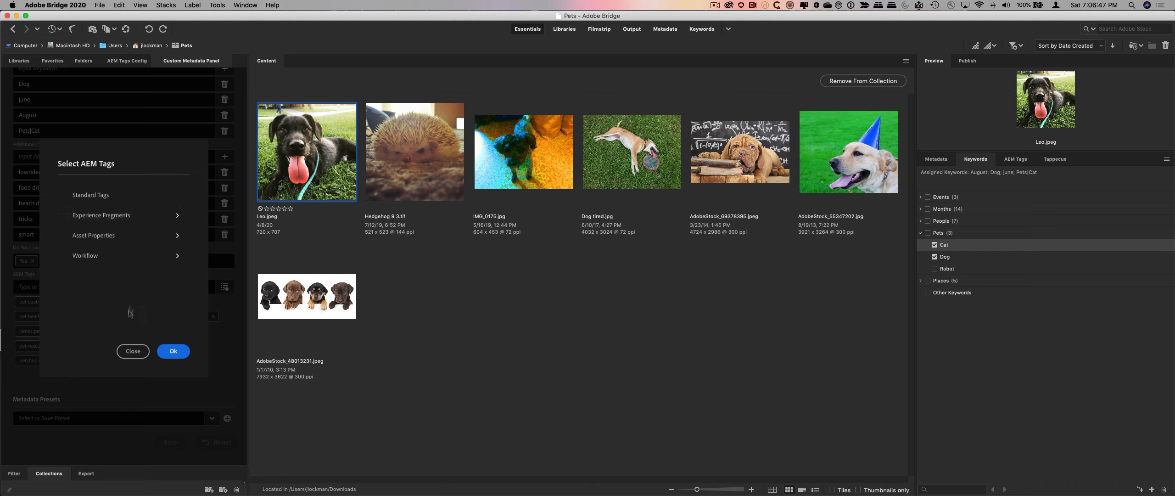
left_click(134, 351)
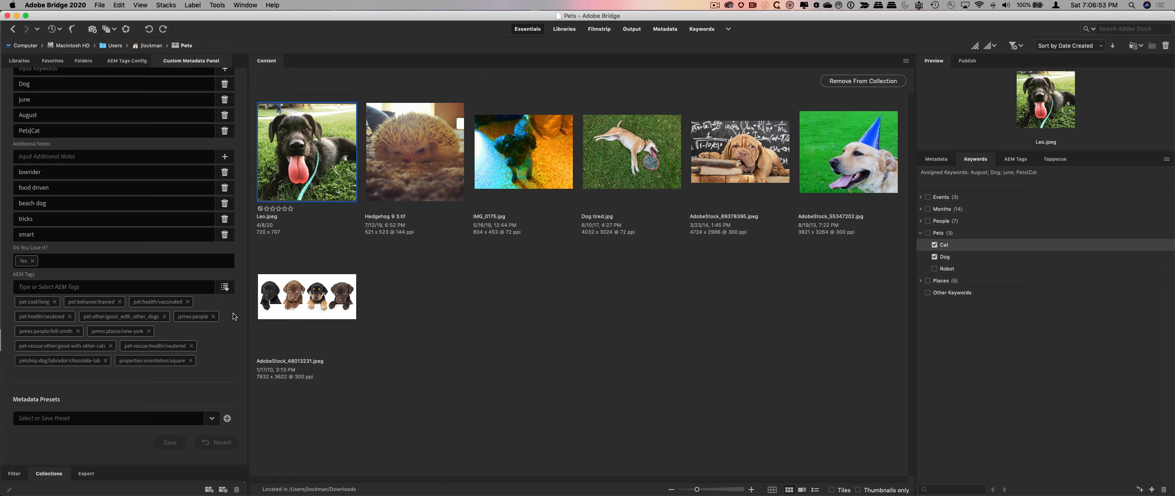
- Change Do You Love it? to No for Leo.jpeg and save the metadata
left_click(113, 259)
key("BackSpace")
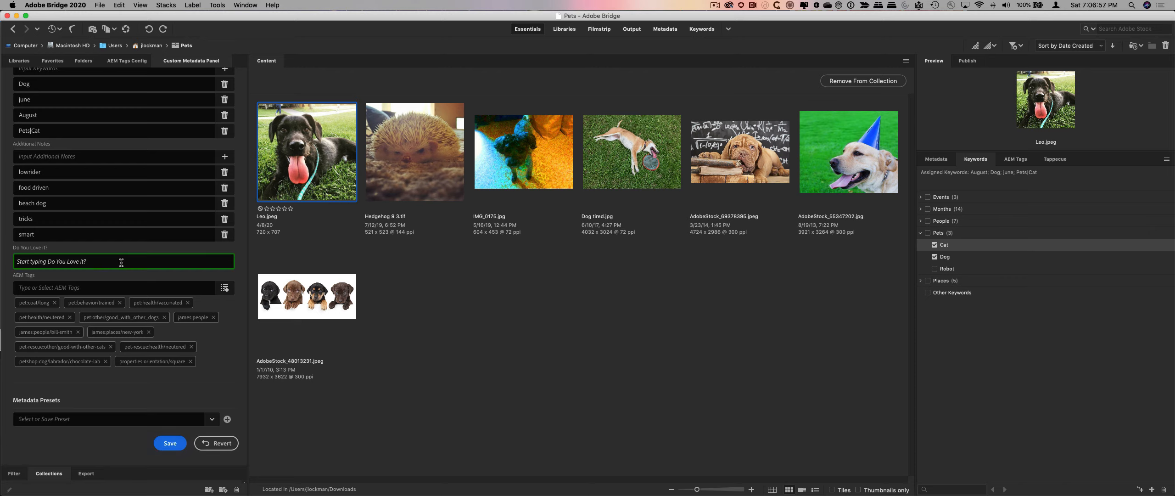
type("ye")
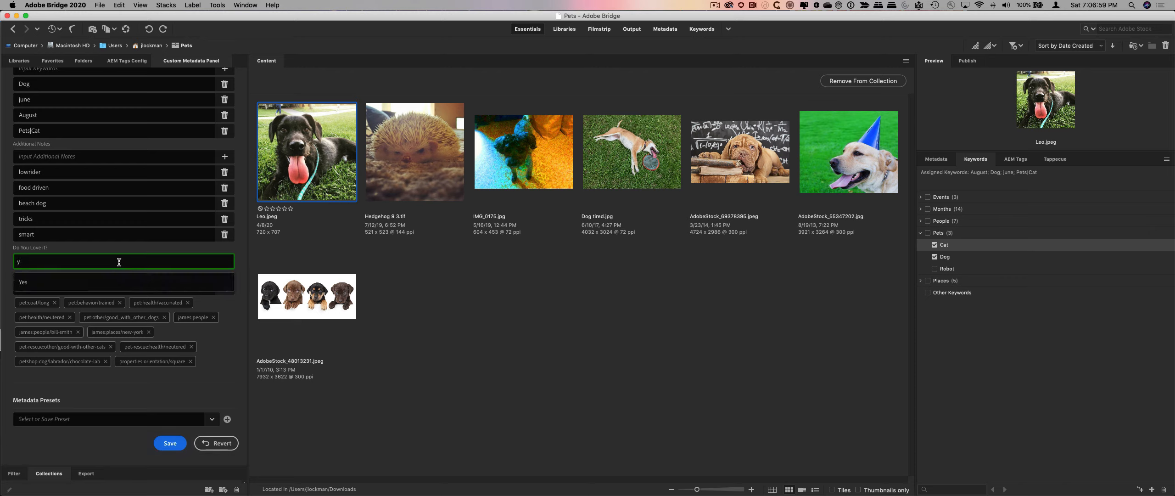
key("BackSpace")
key("BackSpace")
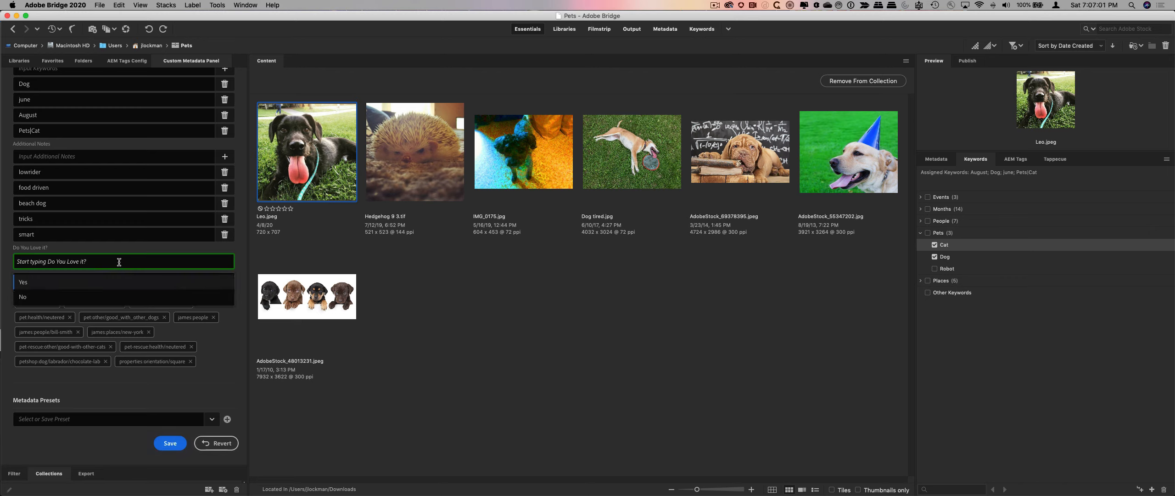
type("no")
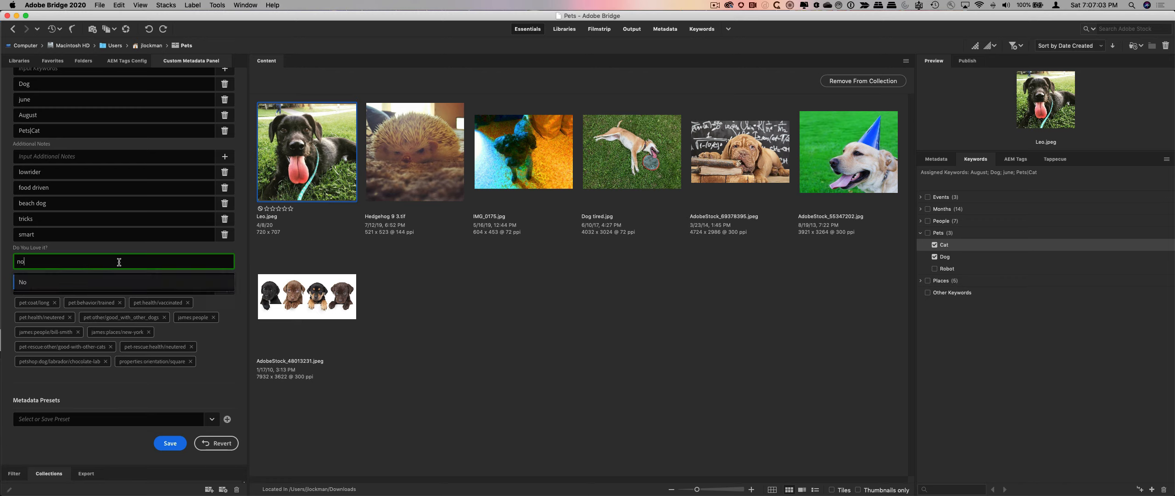
key("Return")
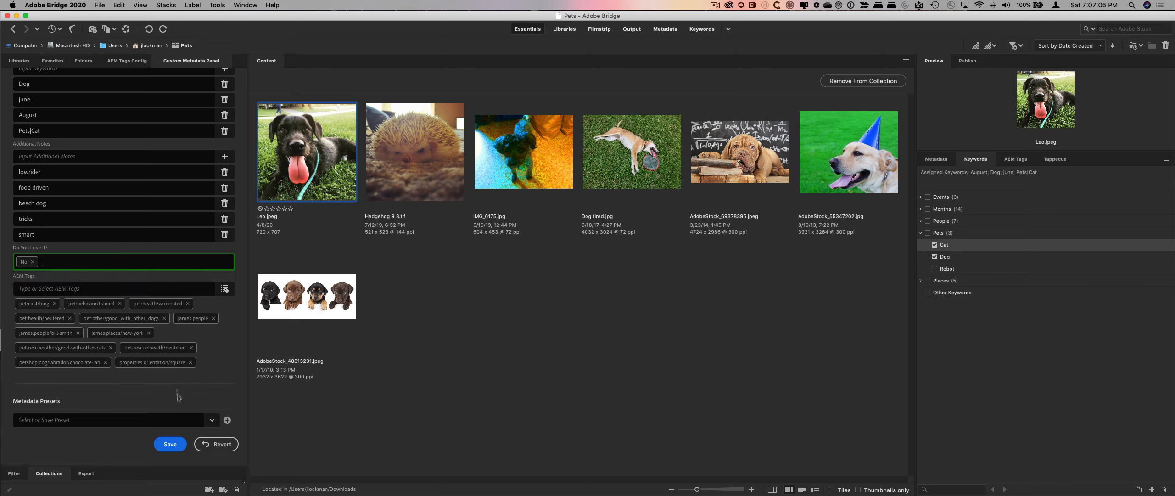
left_click(169, 444)
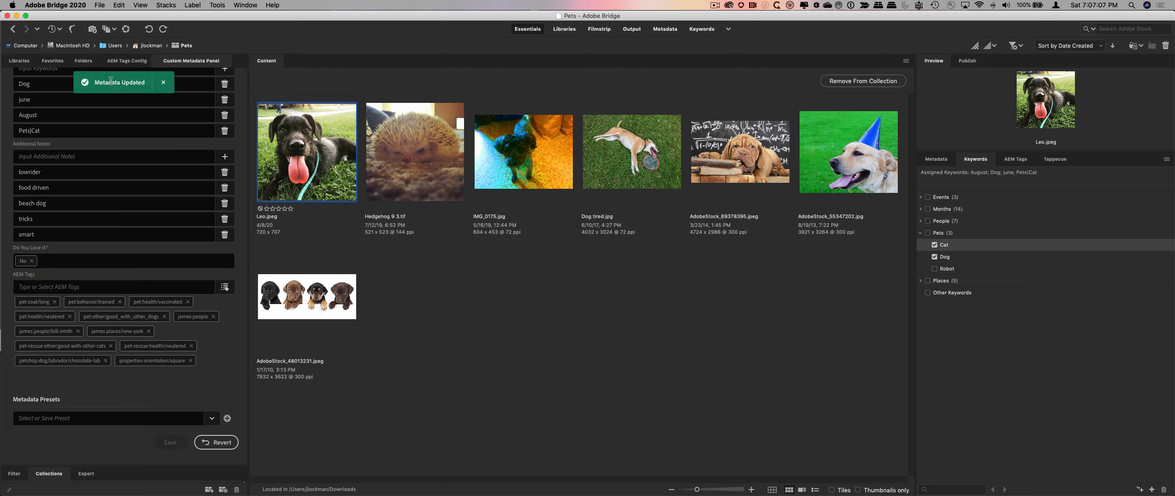
- Review the custom metadata fields of Hedgehog 9 3.tif and IMG_0175.jpg
left_click(432, 175)
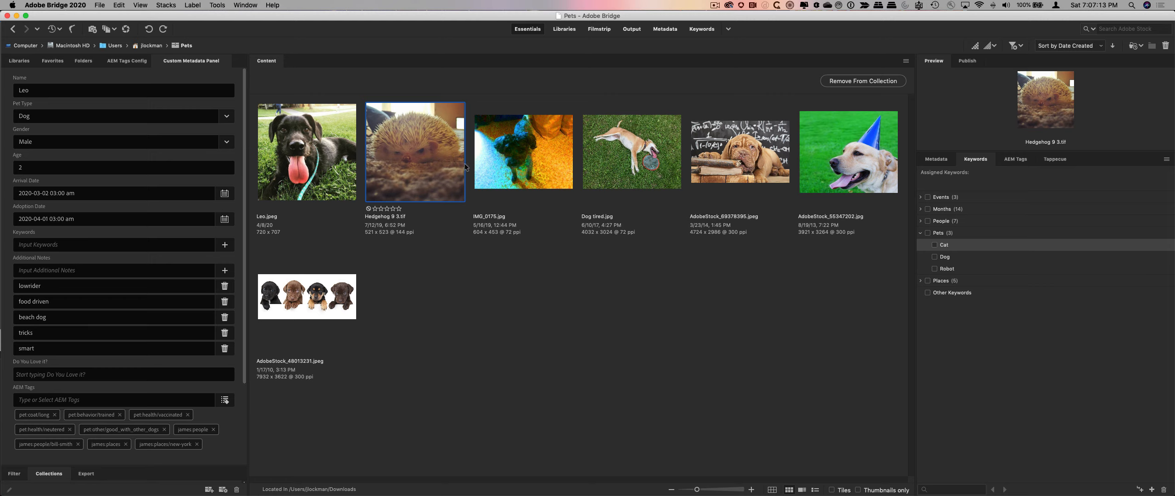
left_click(507, 161)
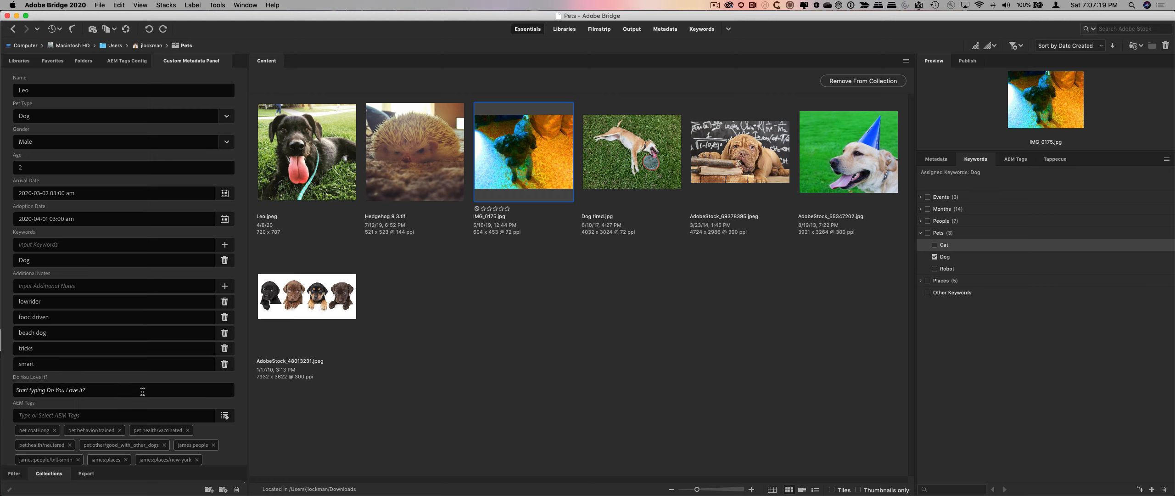
scroll(51, 392, "down", 5)
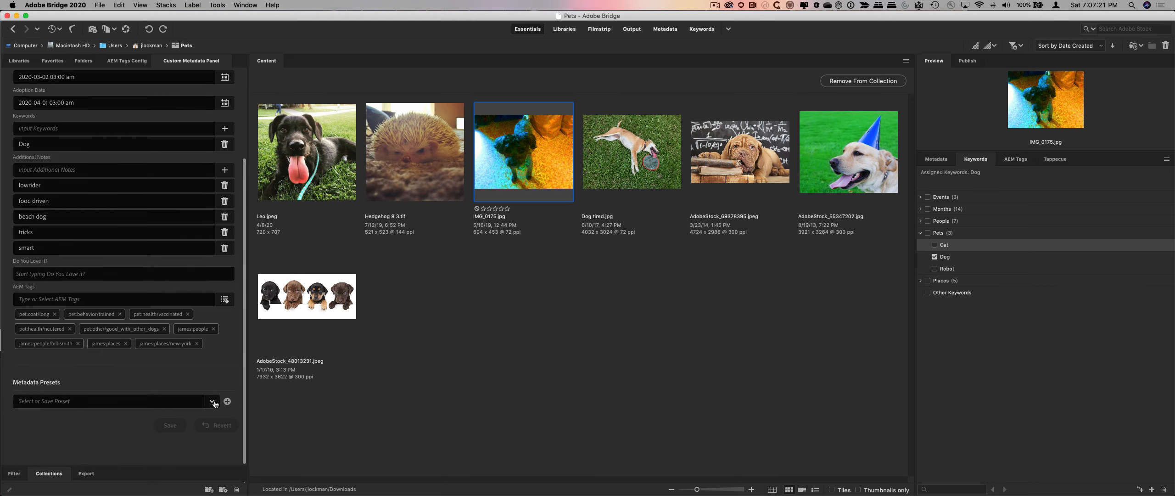
scroll(213, 403, "up", 5)
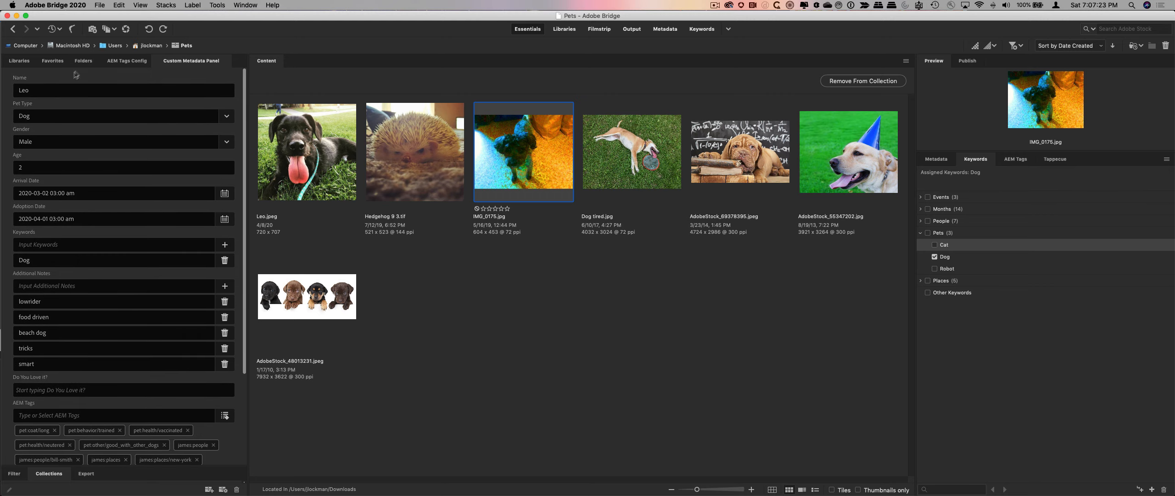
- Set the Name to Mackie and the Age to 17 for IMG_0175.jpg and save the metadata
double_click(47, 89)
type("Macki")
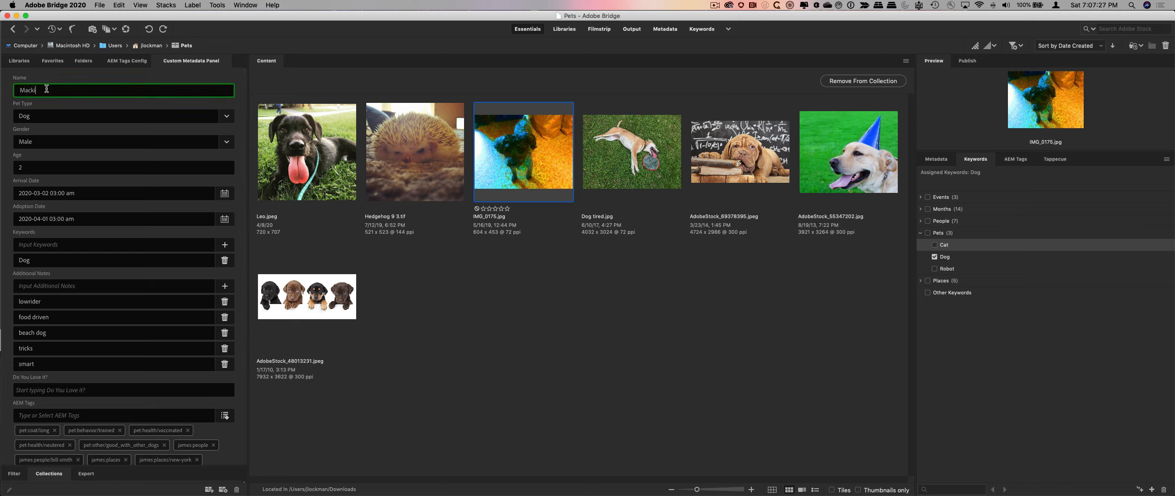
type("e")
left_click(39, 166)
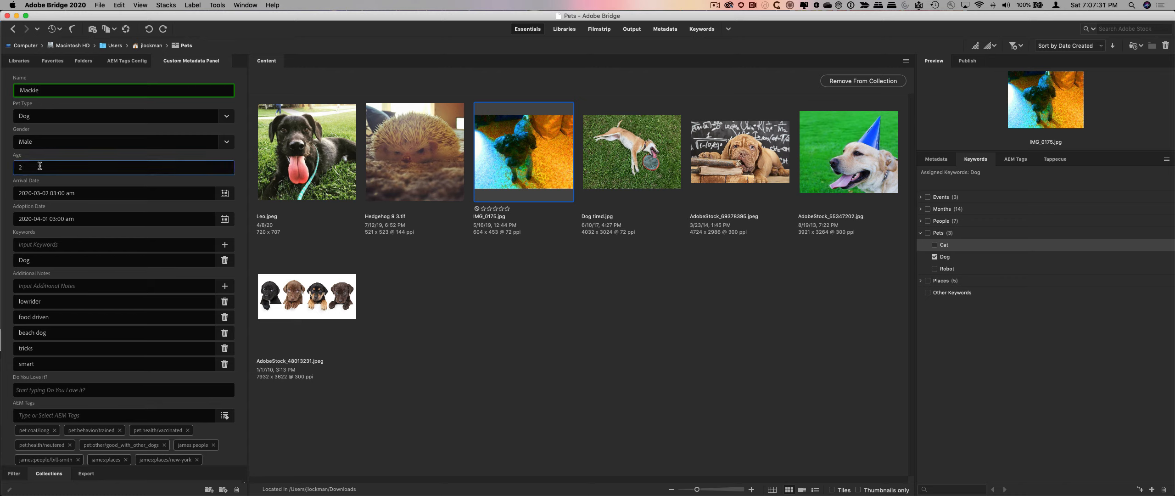
key("BackSpace")
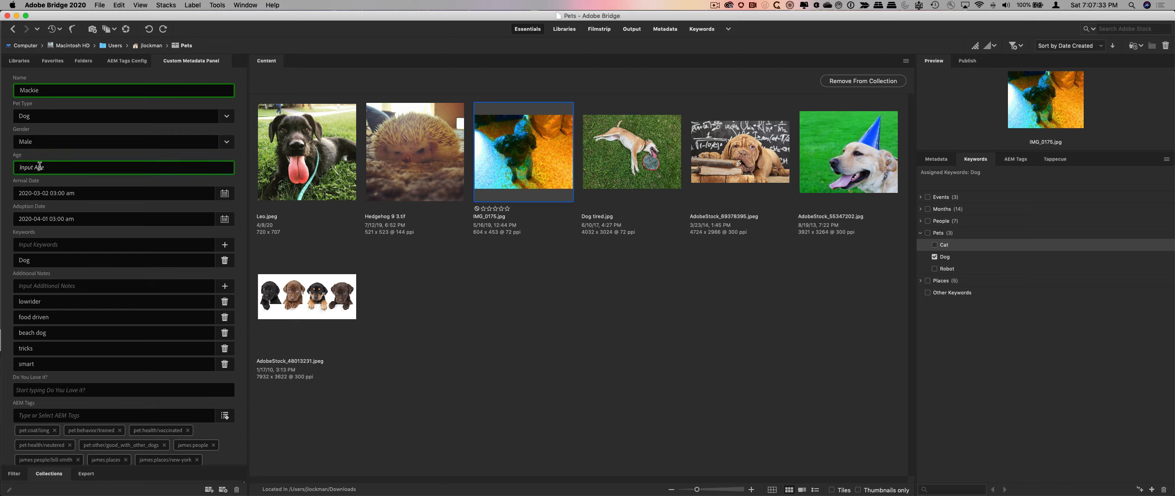
type("17")
left_click(173, 247)
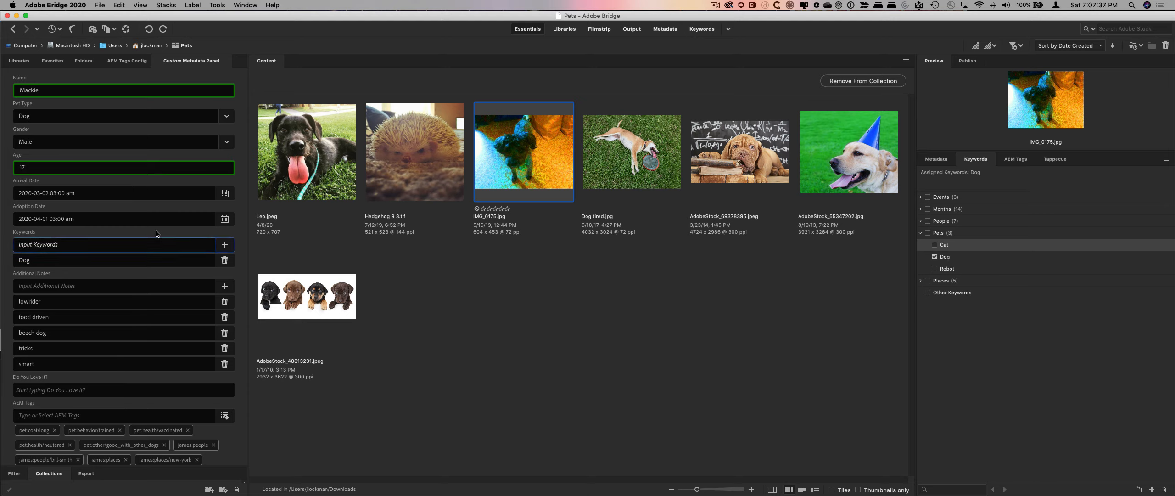
scroll(156, 233, "down", 5)
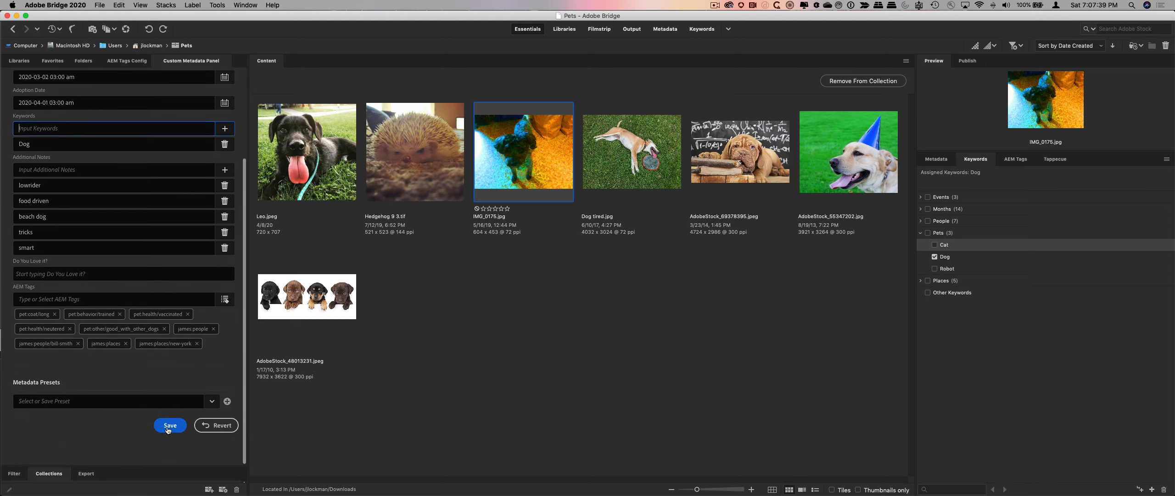
left_click(169, 426)
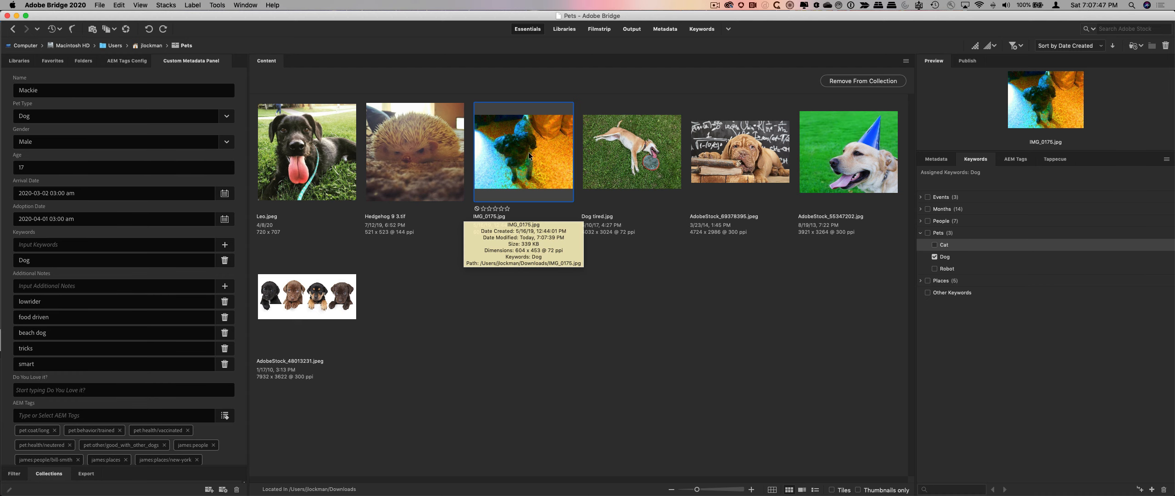
- Open the raw XMP data of IMG_0175.jpg and highlight its pet and cq namespace declarations
key("super+alt+shift+i")
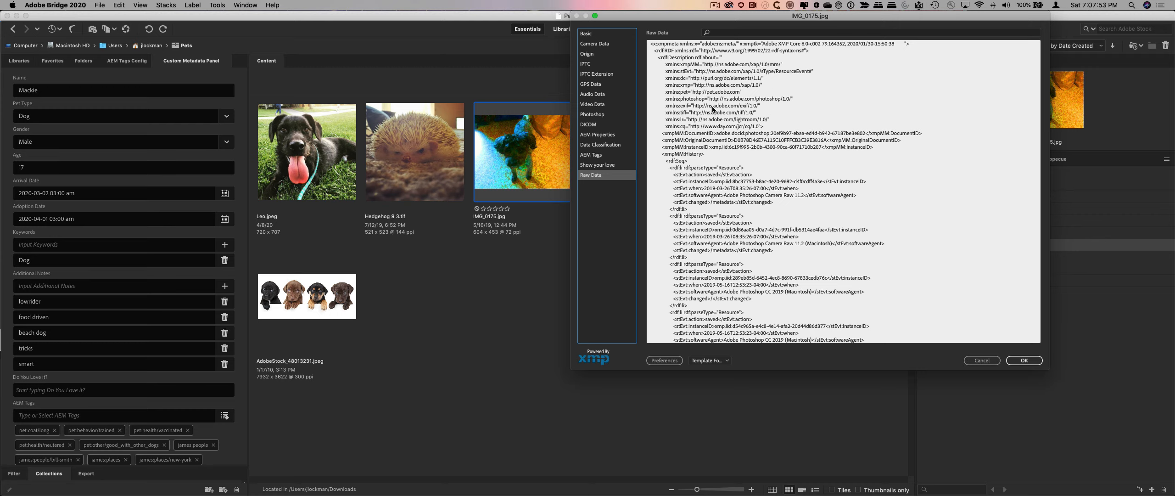
left_click_drag(747, 94, 656, 95)
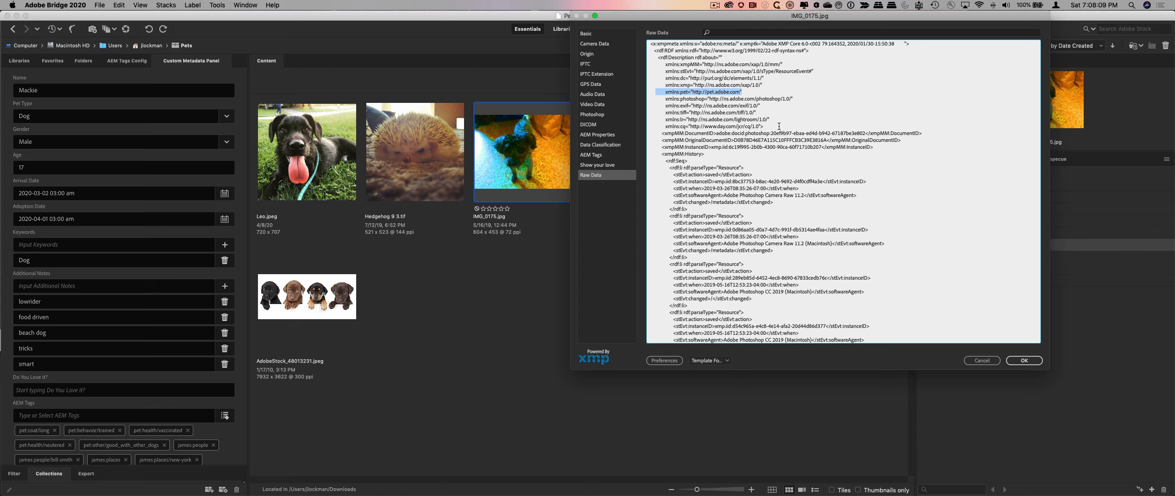
left_click_drag(779, 126, 667, 125)
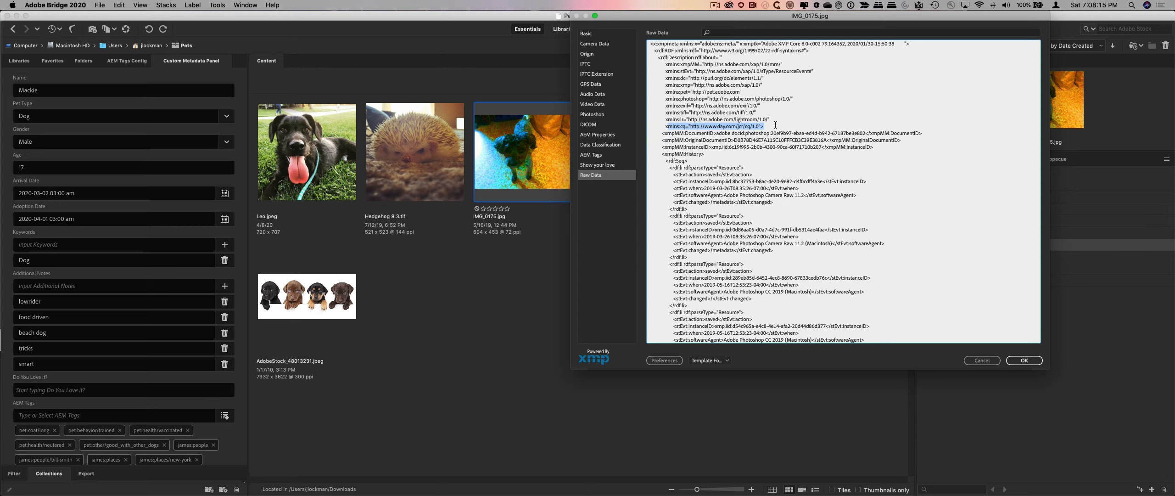
- Examine the cq:tags block and the hierarchicalSubject keyword entry in the raw XMP data of IMG_0175.jpg
scroll(802, 226, "down", 15)
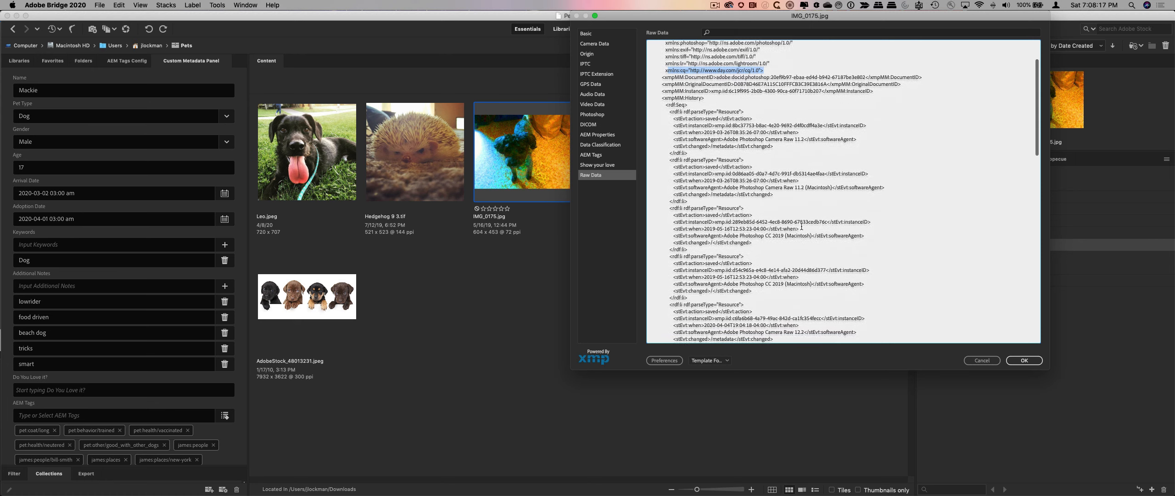
scroll(801, 226, "down", 7)
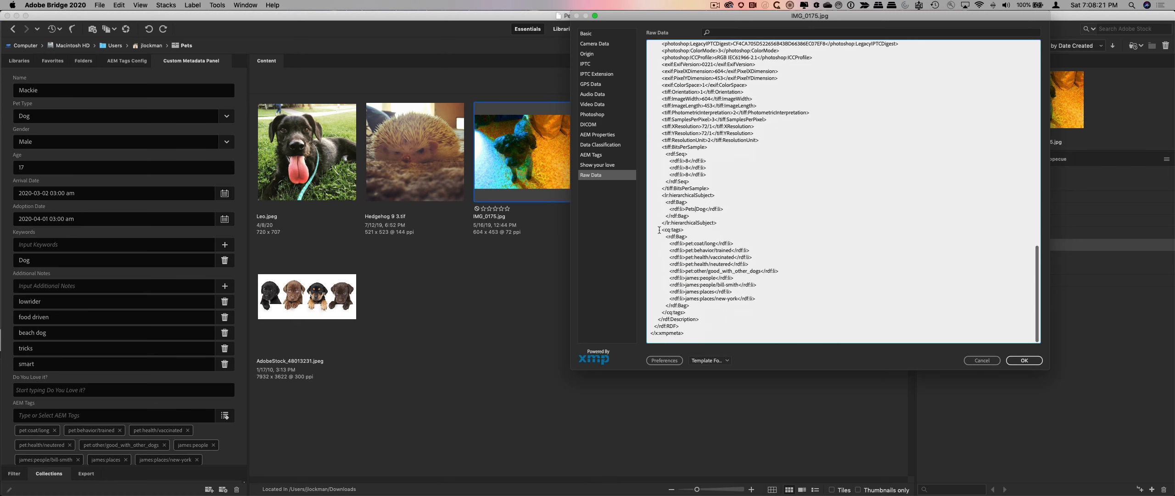
left_click_drag(659, 230, 711, 313)
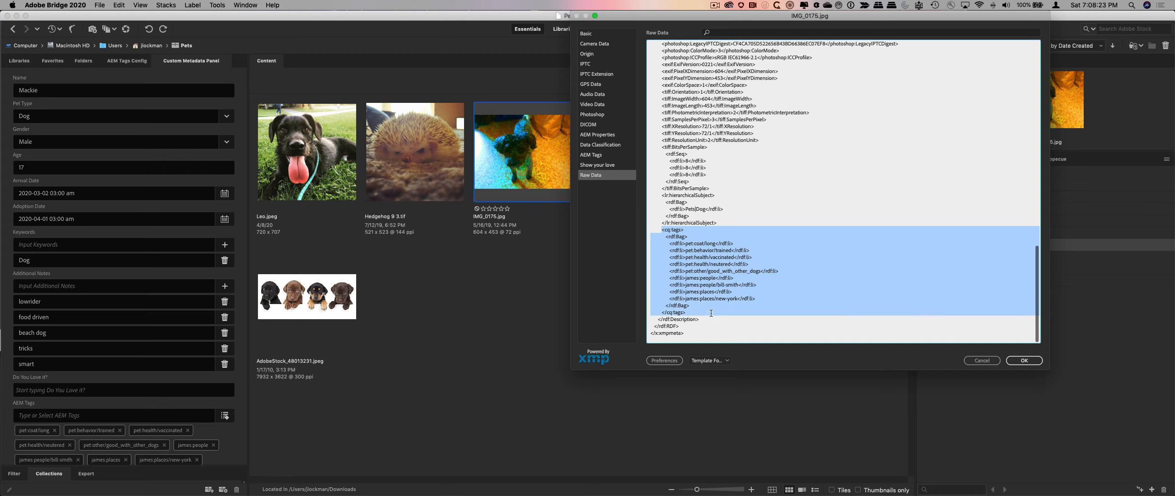
scroll(774, 211, "up", 1)
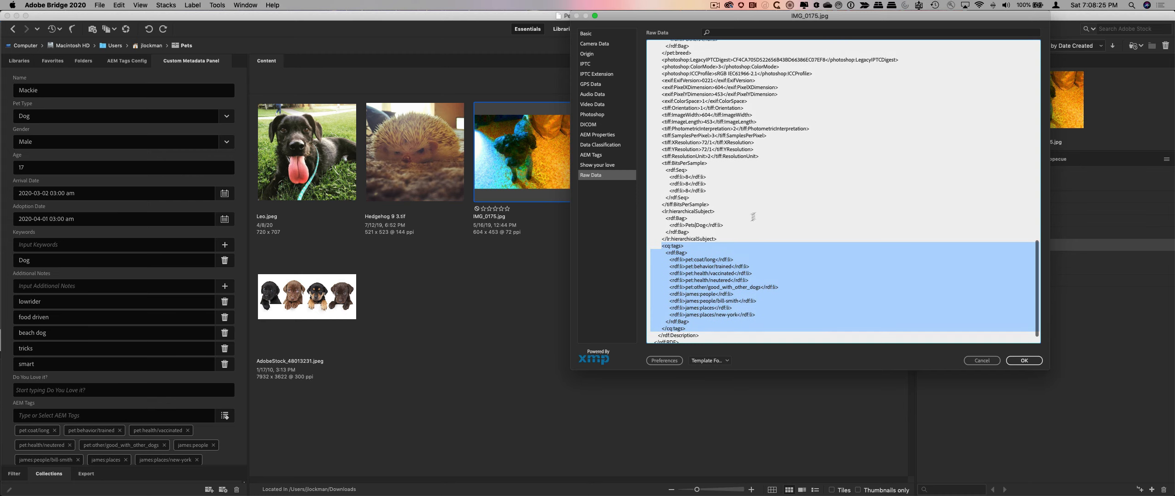
left_click_drag(734, 225, 669, 225)
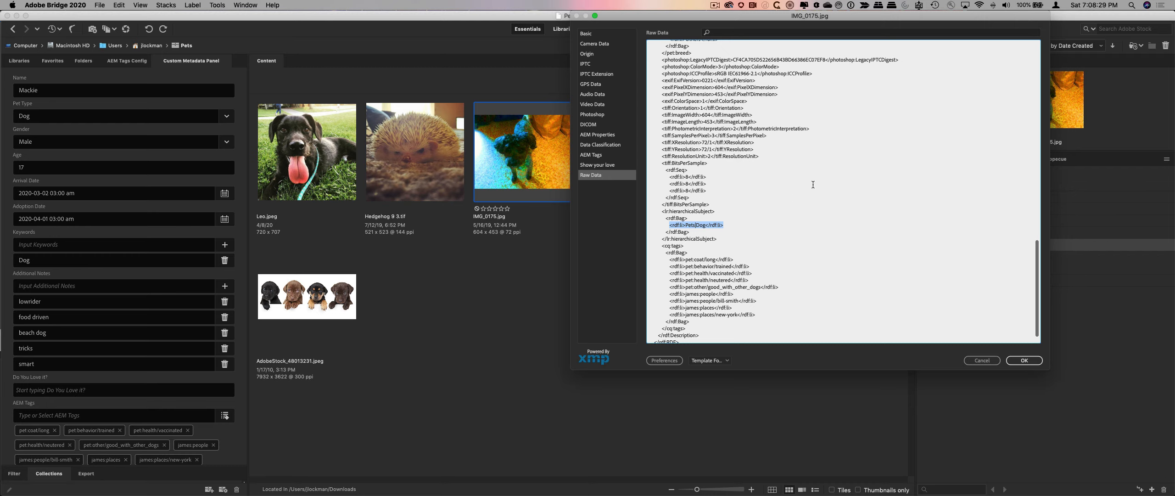
- Examine the pet properties and the pet:otherNotes entries in the raw data, close the file info and deselect the image
scroll(812, 185, "up", 1)
scroll(813, 184, "up", 8)
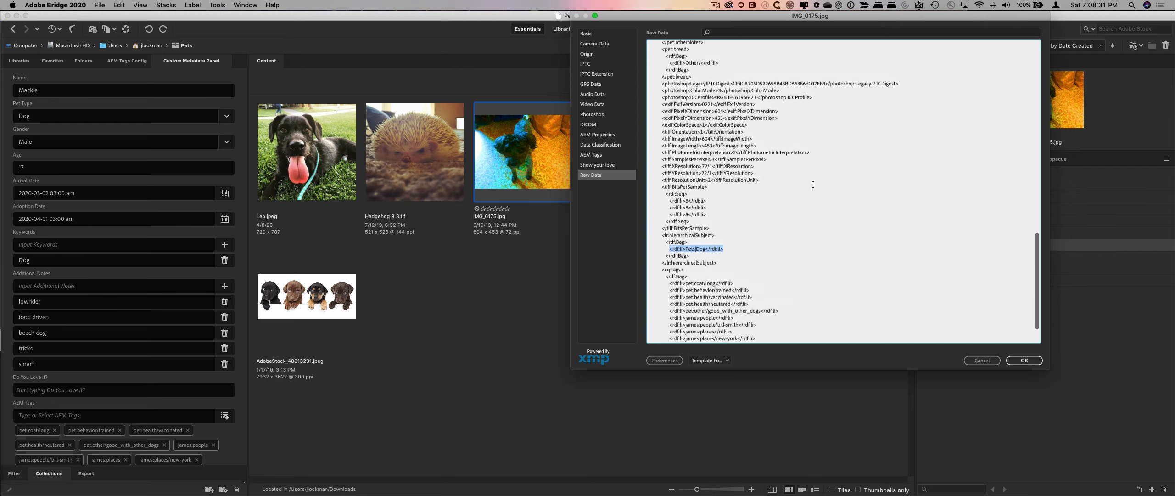
scroll(813, 185, "up", 3)
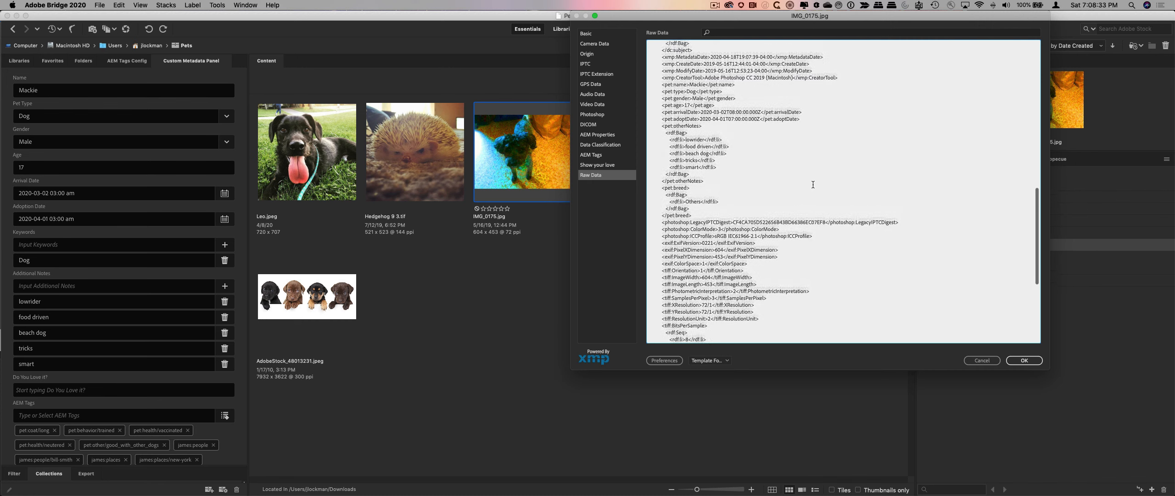
left_click_drag(704, 194, 651, 139)
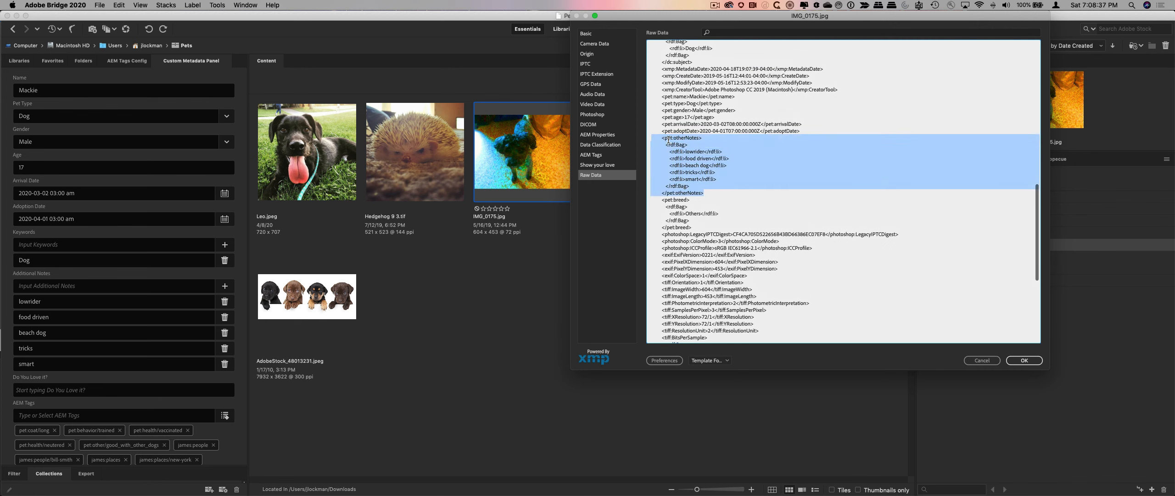
left_click(668, 140)
double_click(689, 139)
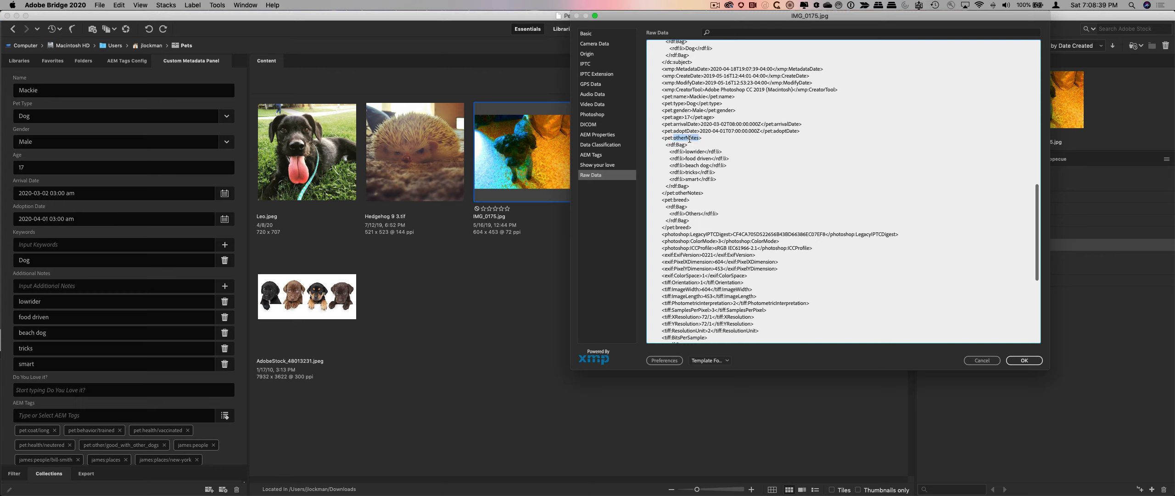
left_click_drag(666, 146, 742, 185)
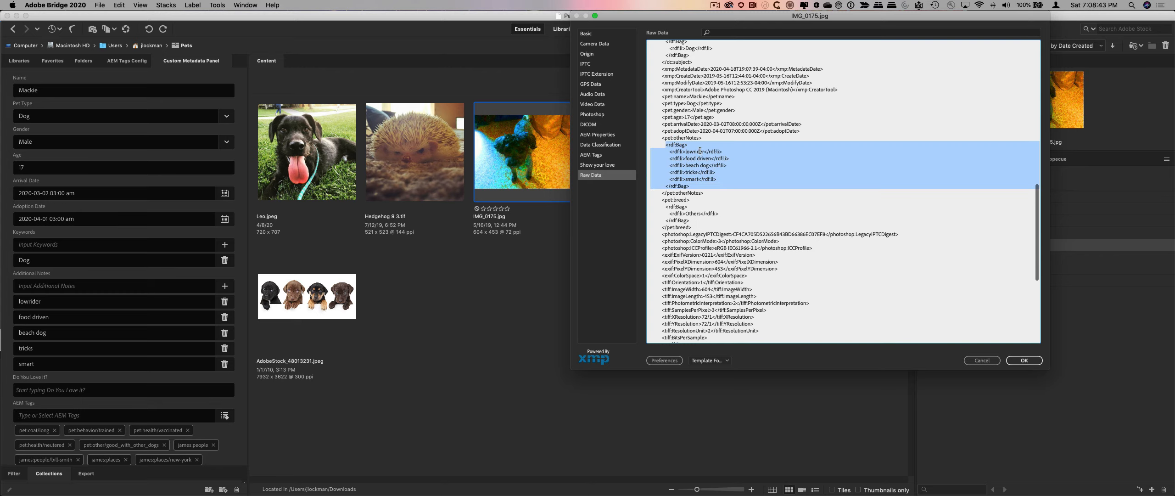
scroll(782, 166, "up", 5)
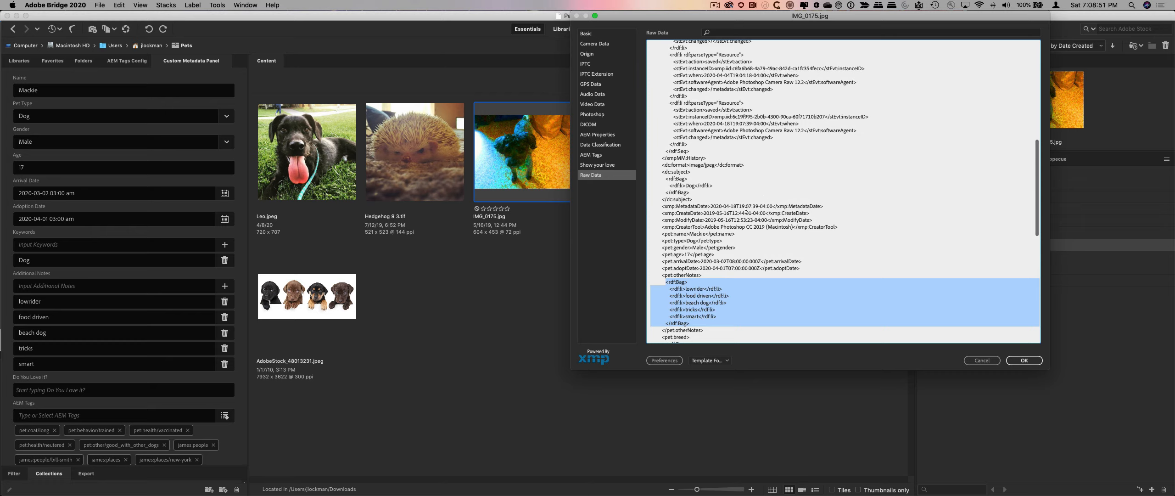
left_click(1029, 362)
left_click(546, 344)
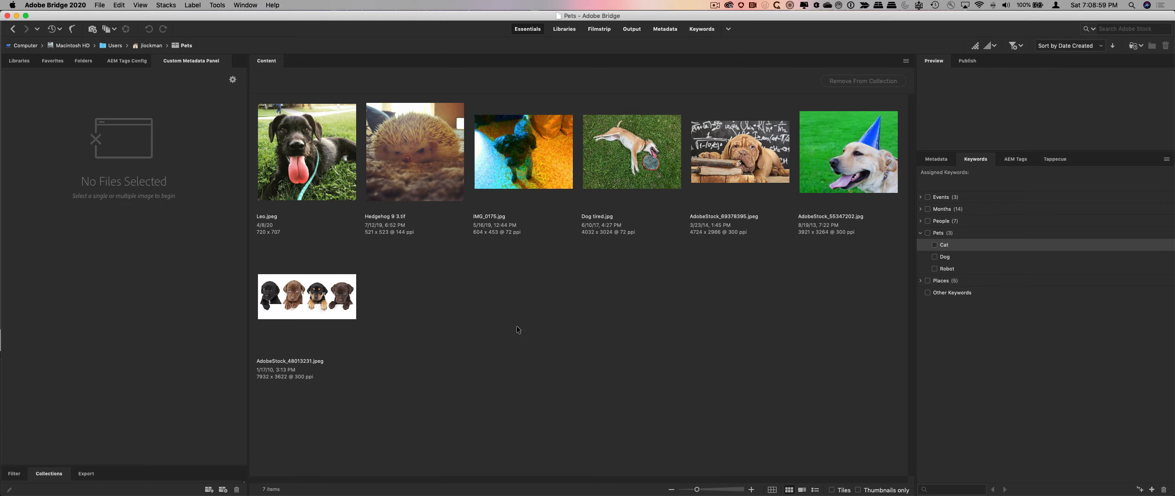
- Open the Custom Metadata Panel's View Editor and bring up the options of the AEM Tags field for editing
left_click(317, 161)
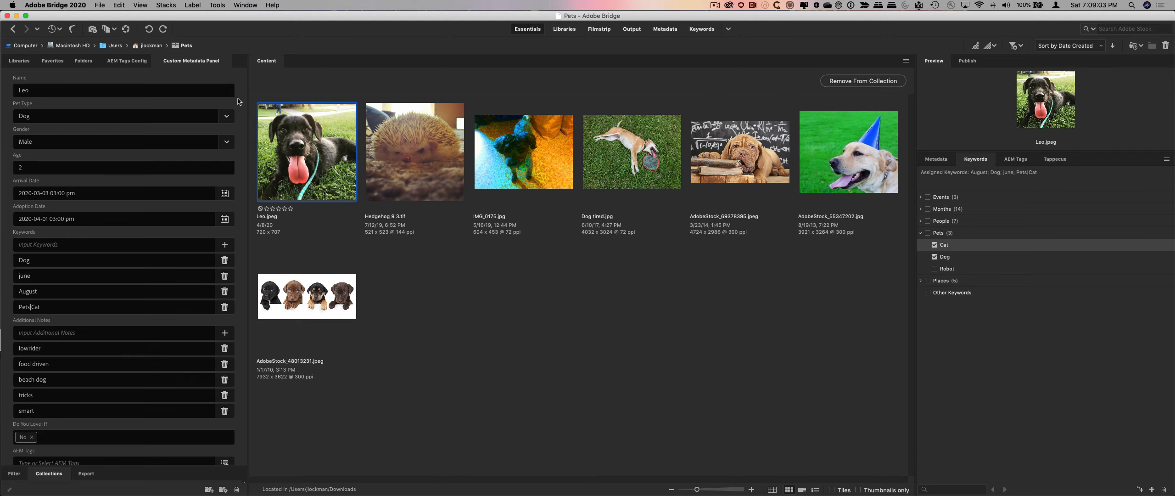
left_click(250, 146)
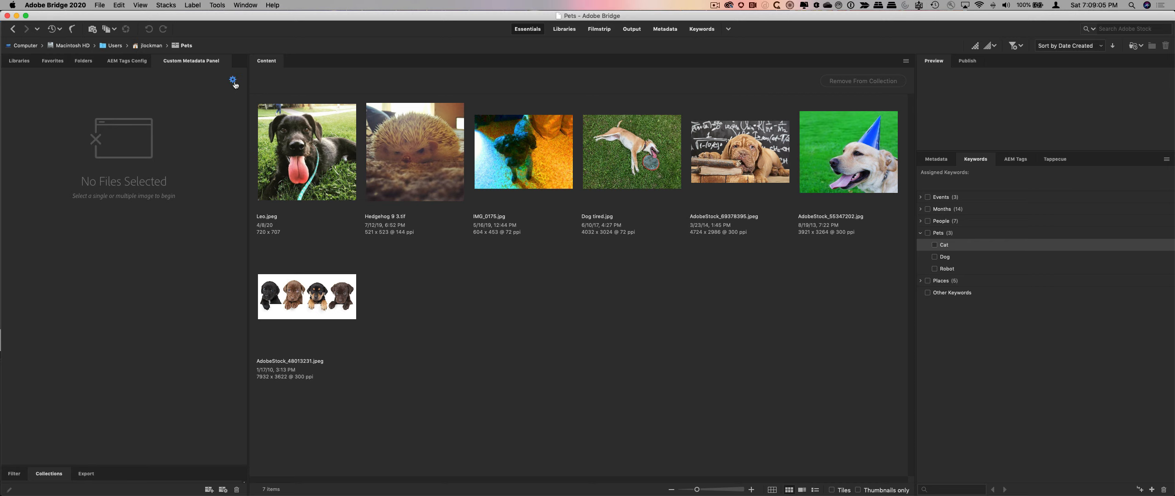
left_click(231, 82)
left_click(43, 304)
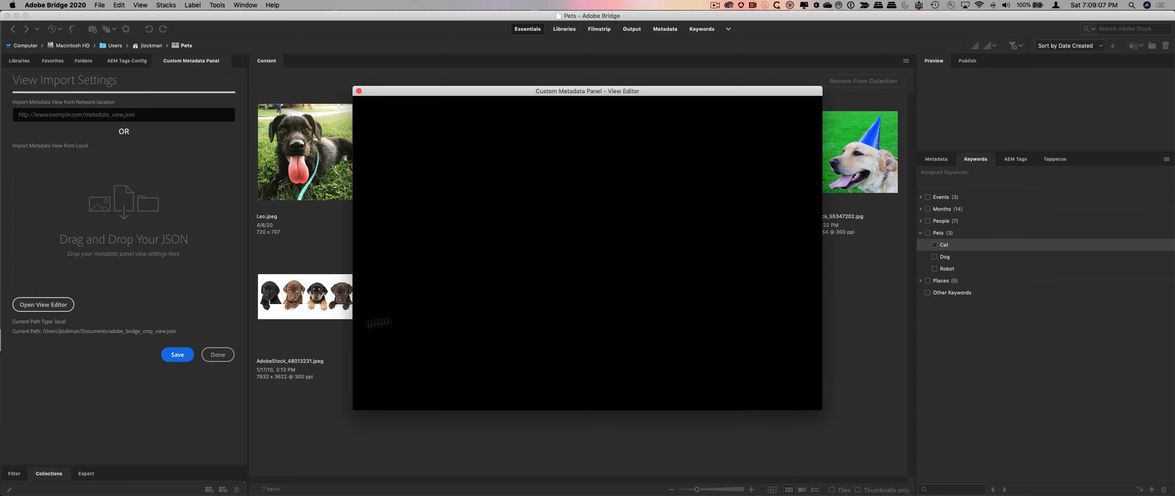
scroll(688, 298, "down", 2)
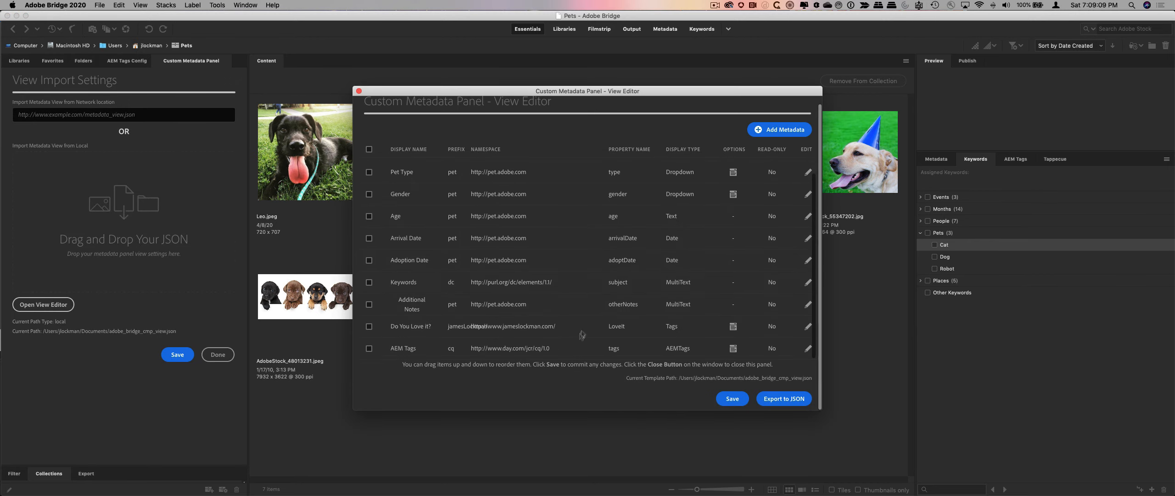
left_click(808, 348)
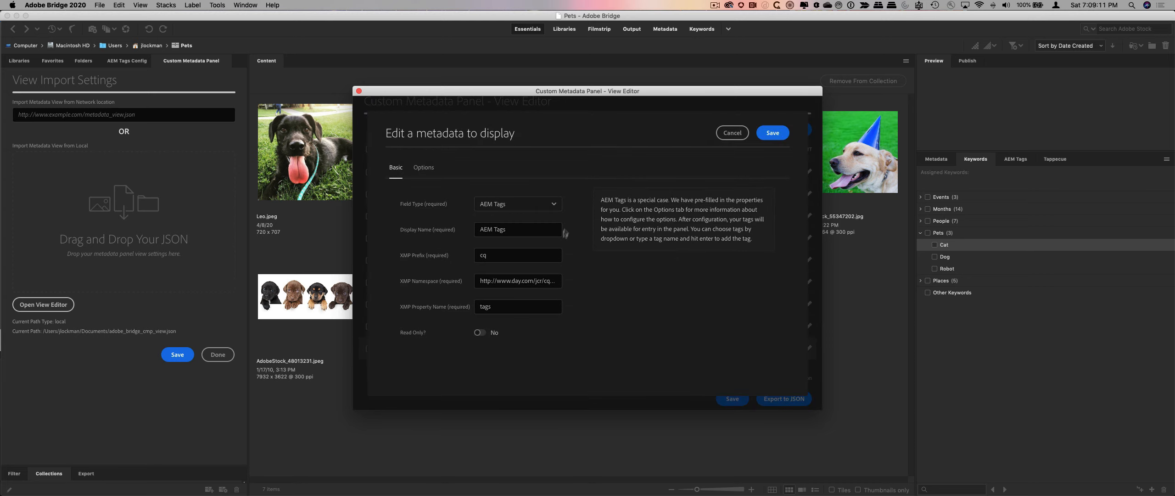
left_click(428, 177)
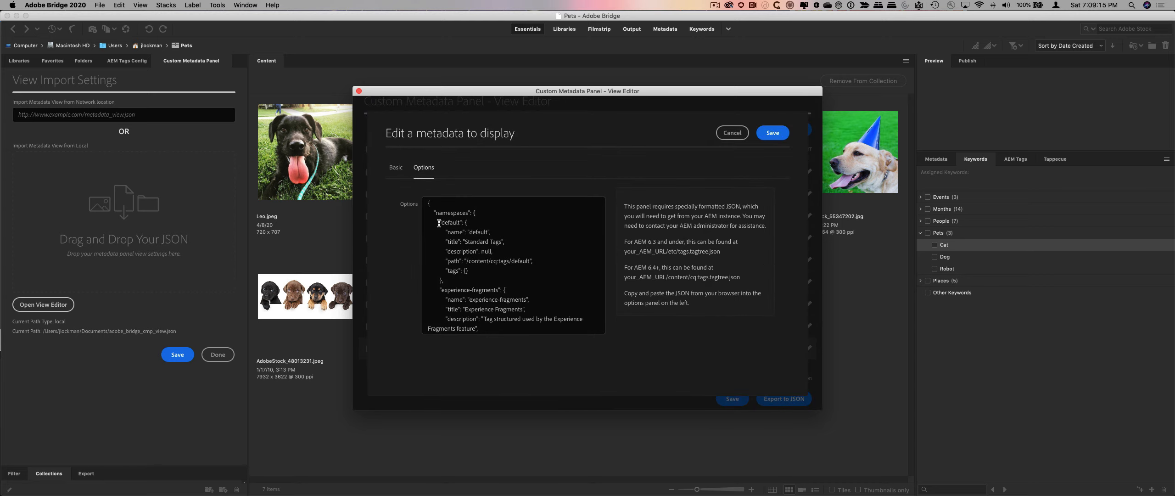
- Replace the AEM Tags options with the copied JSON that begins with the pet-rescue namespace and save the field
left_click_drag(437, 222, 449, 277)
key("BackSpace")
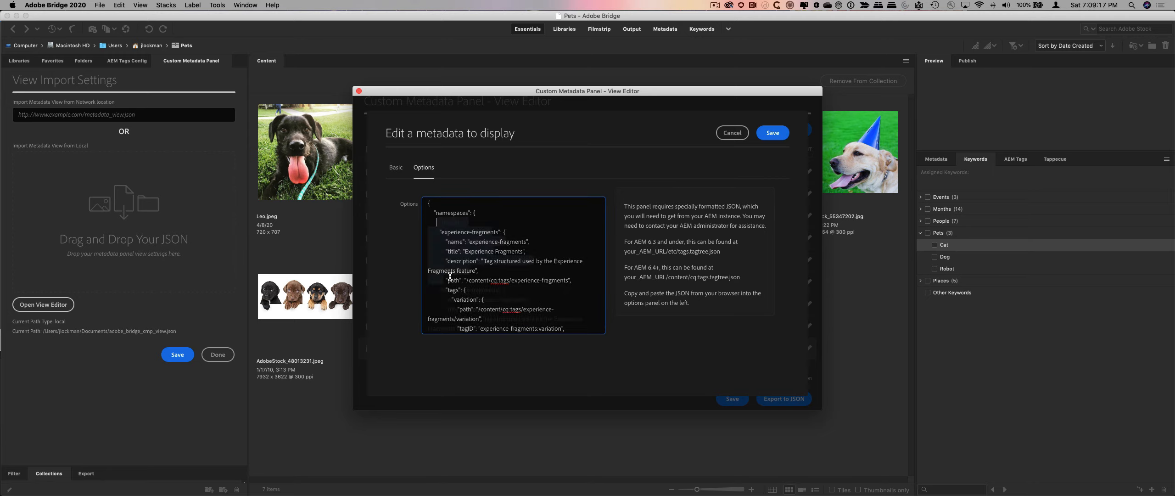
key("super+a")
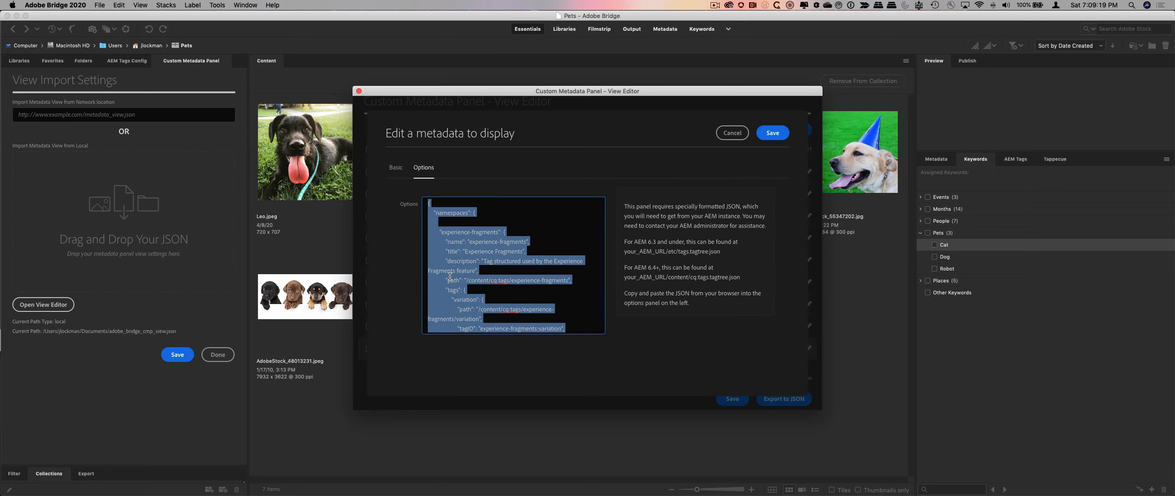
key("super+v")
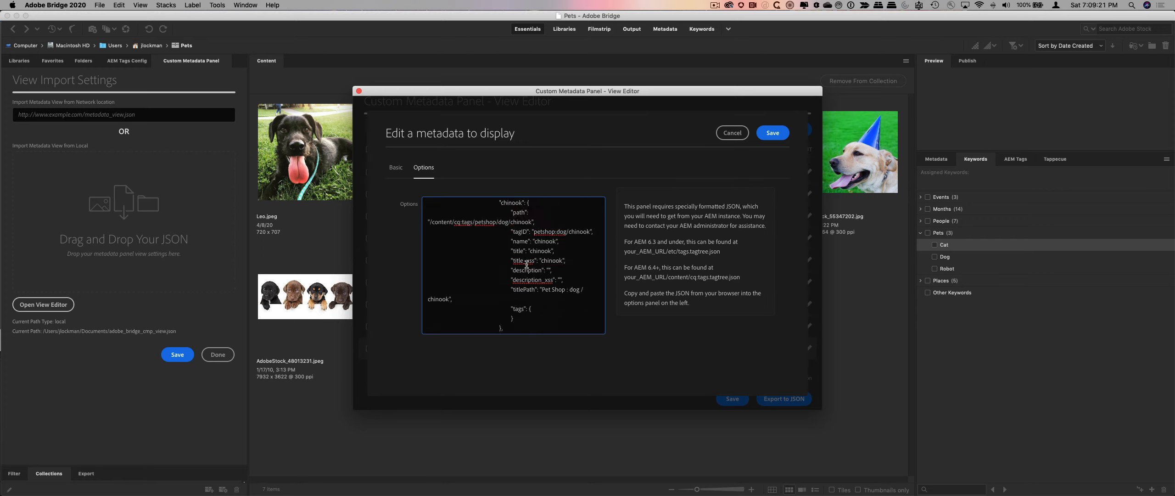
scroll(527, 265, "up", 10)
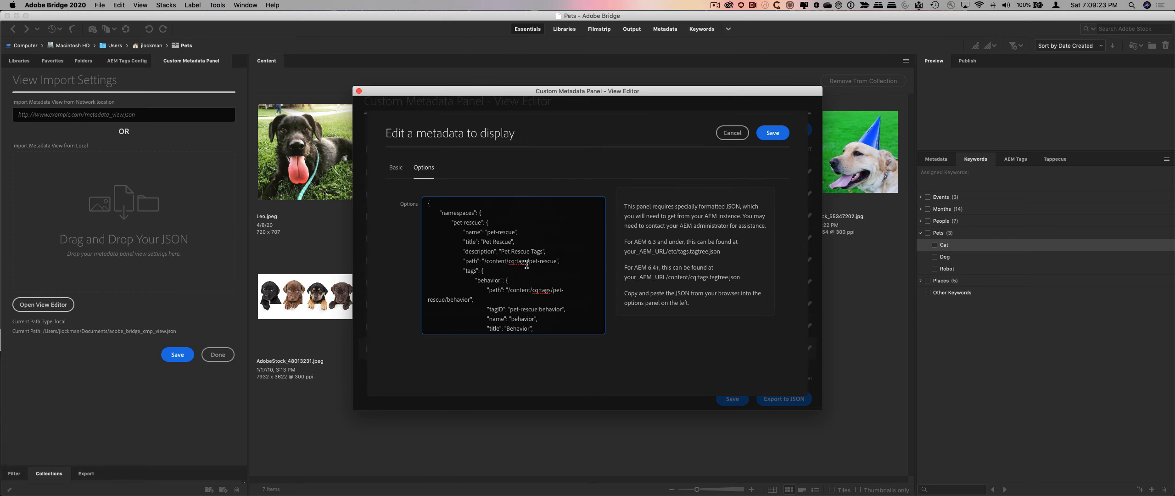
left_click(781, 136)
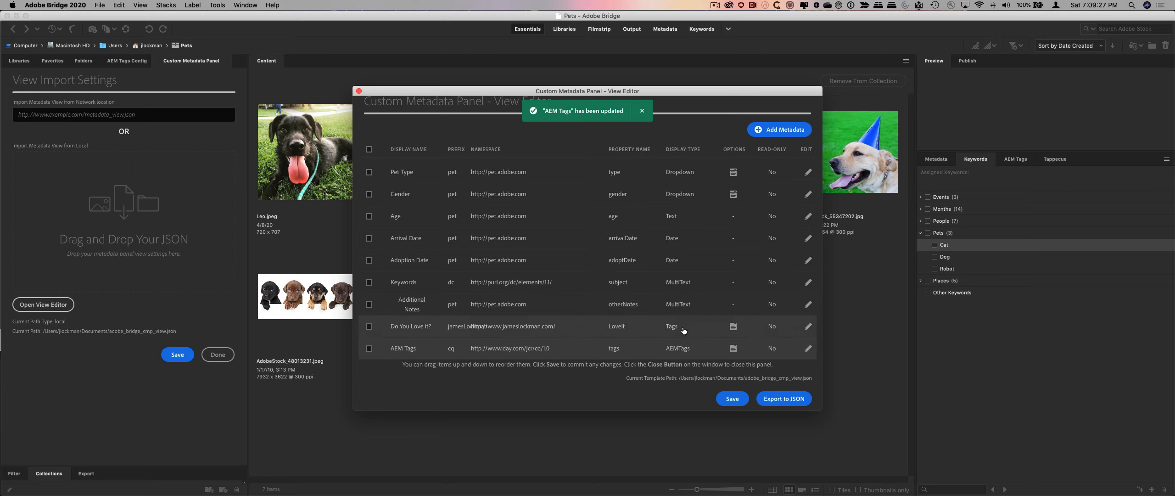
- Save the metadata view, close the View Editor and leave the View Import Settings
left_click(731, 398)
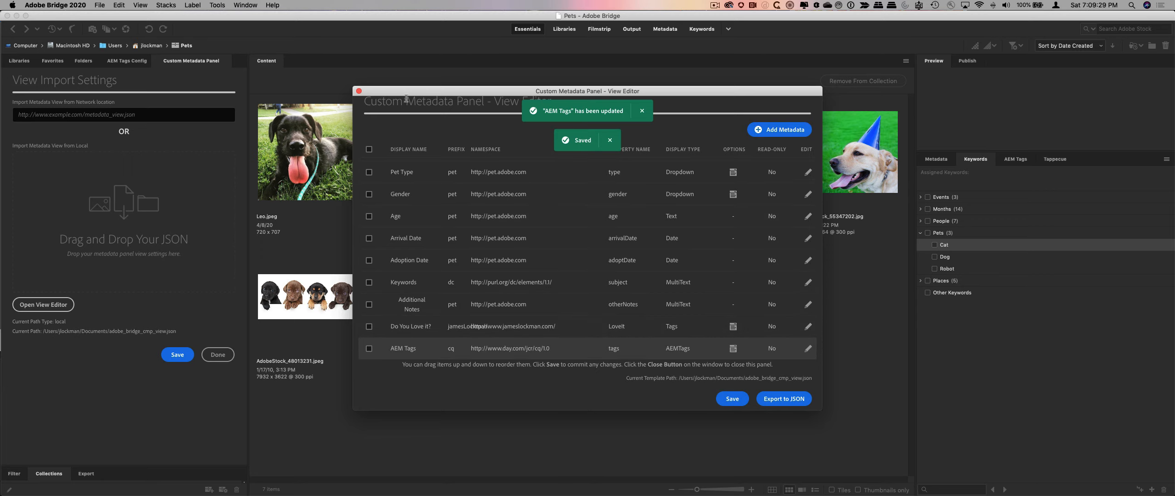
left_click(359, 91)
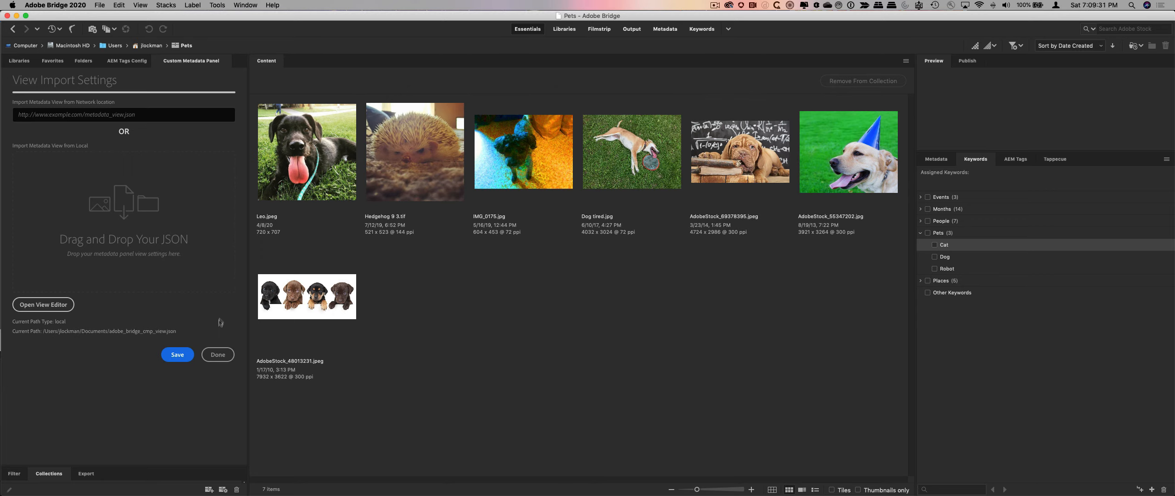
left_click(218, 355)
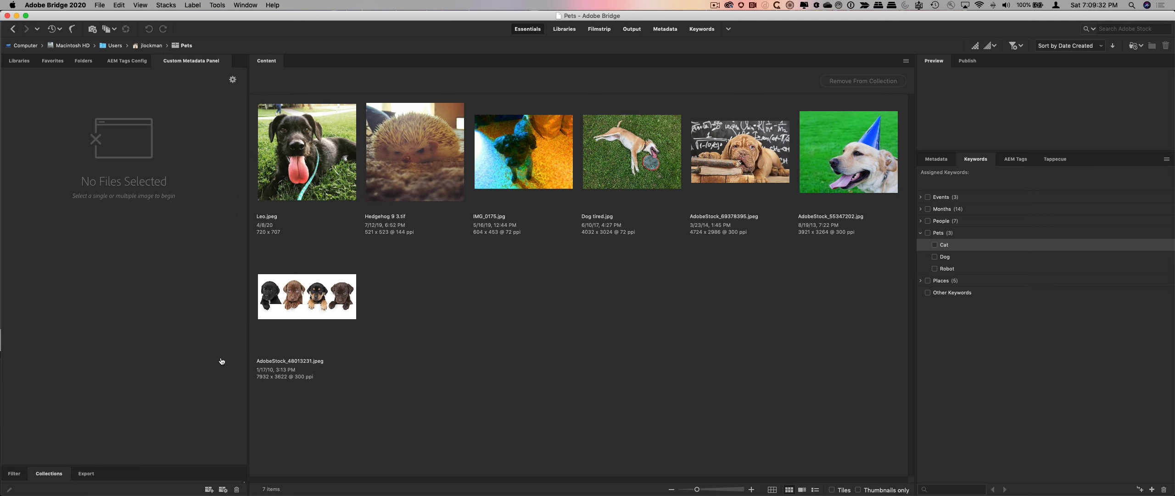
- Select Leo.jpeg, examine the Pet Rescue and Pet Shop namespaces in its AEM Tags selector, and close the selector without choosing a tag
left_click(298, 158)
scroll(166, 375, "down", 5)
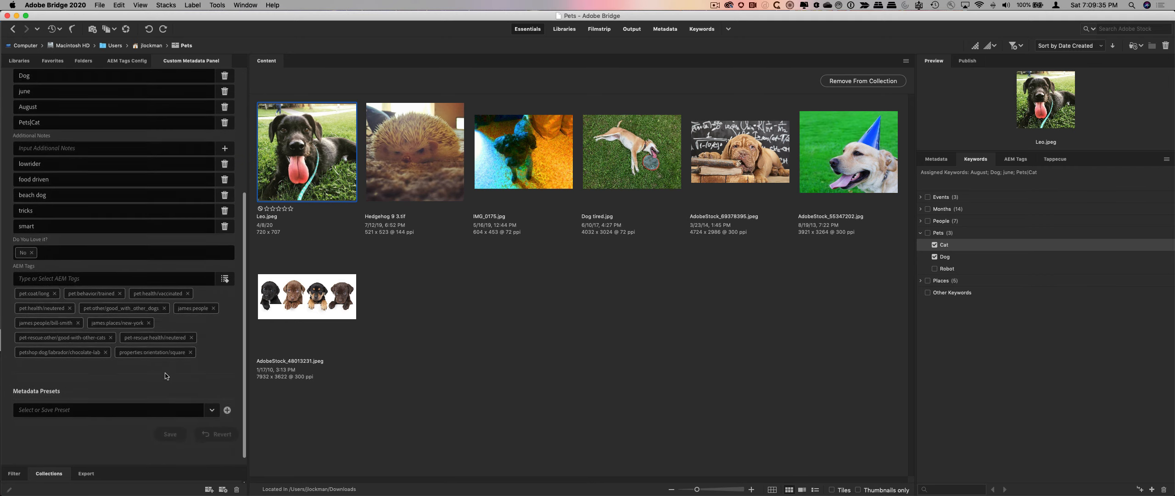
left_click(225, 278)
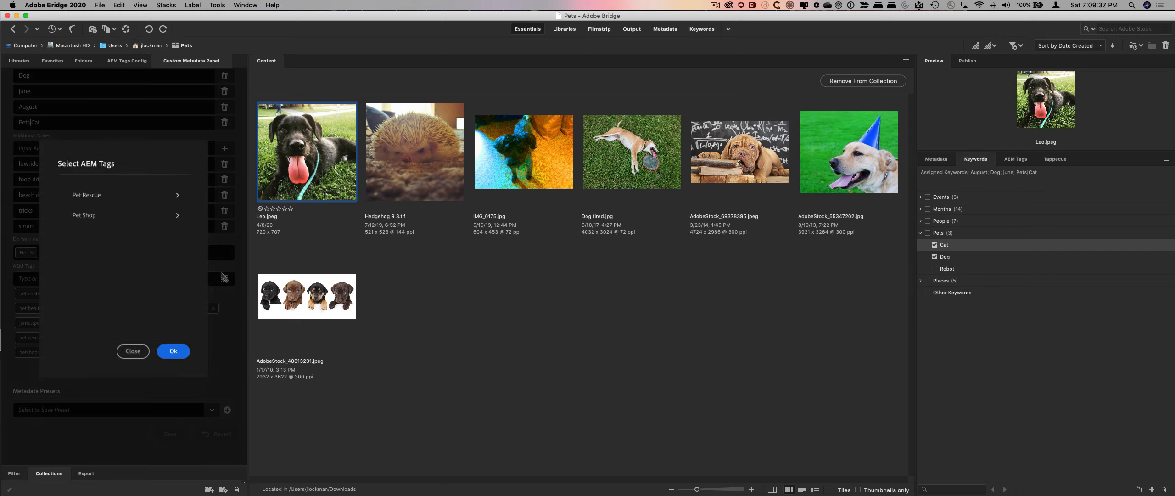
left_click(139, 196)
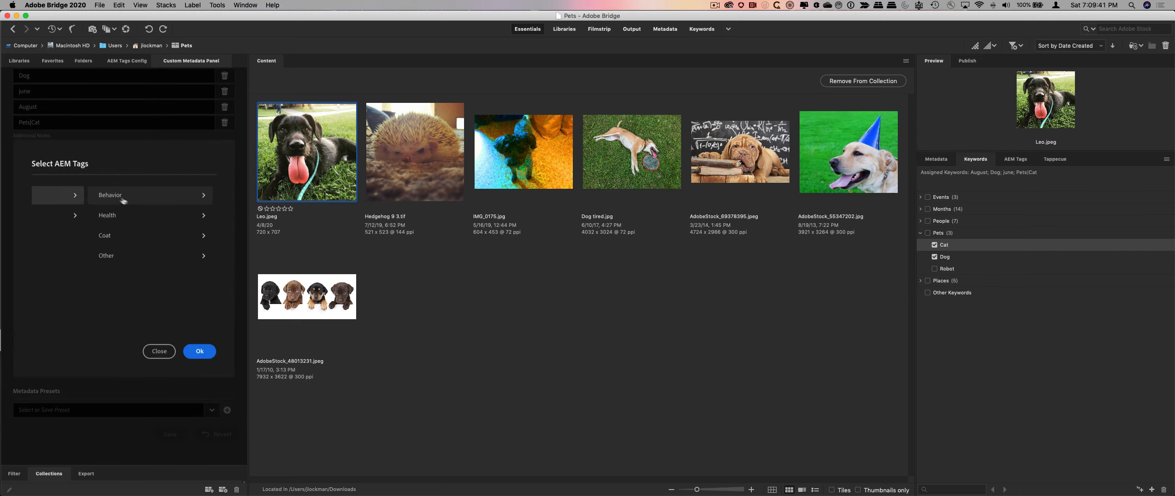
left_click(77, 217)
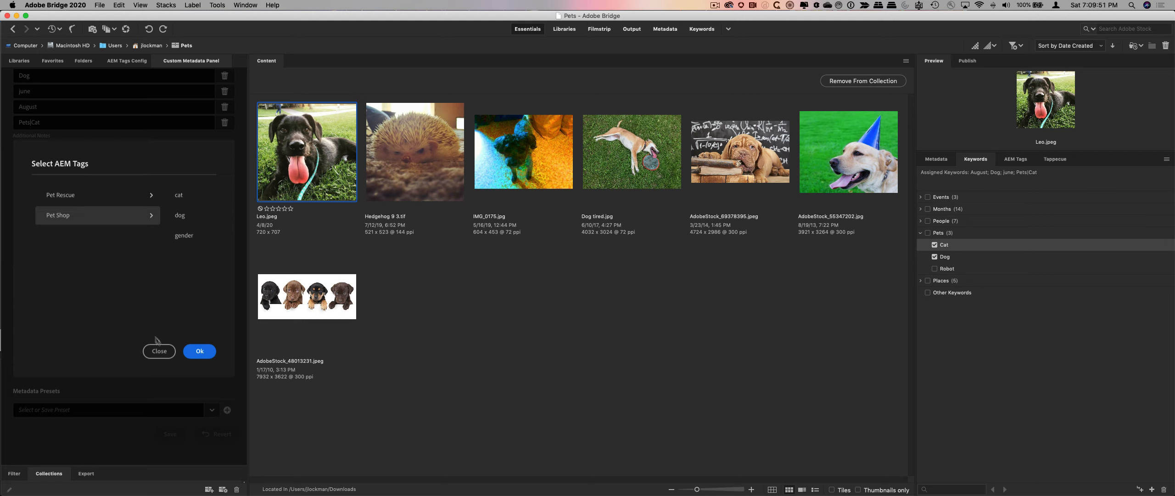
left_click(159, 351)
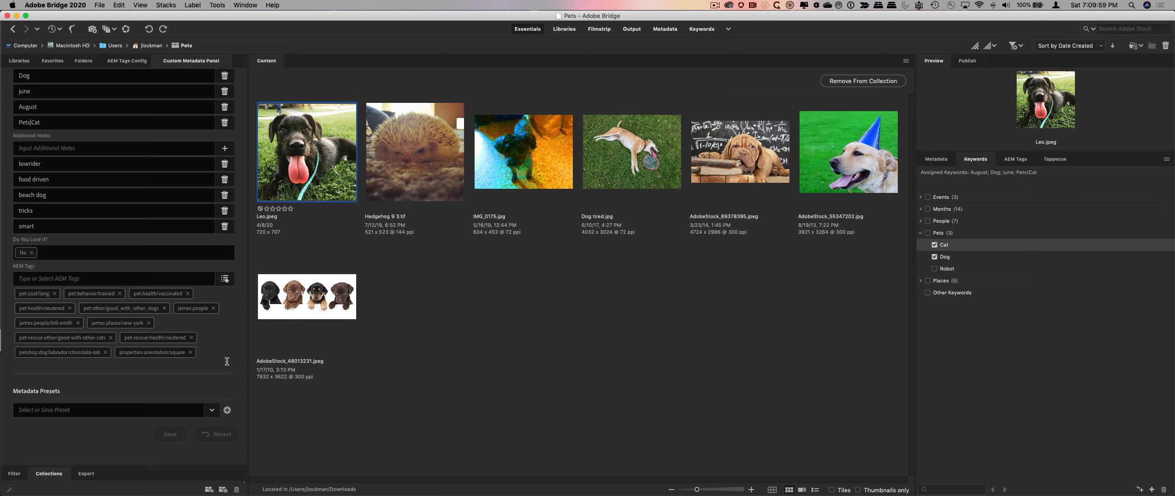
- Add the Active tag from Pet Rescue's Behavior category to Leo.jpeg's AEM Tags and save the metadata
left_click(225, 279)
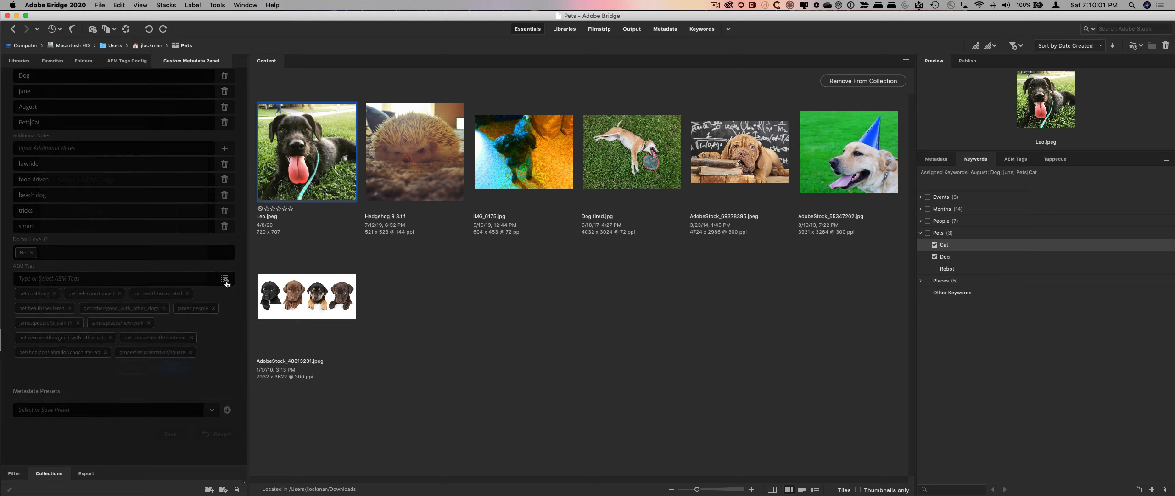
left_click(182, 196)
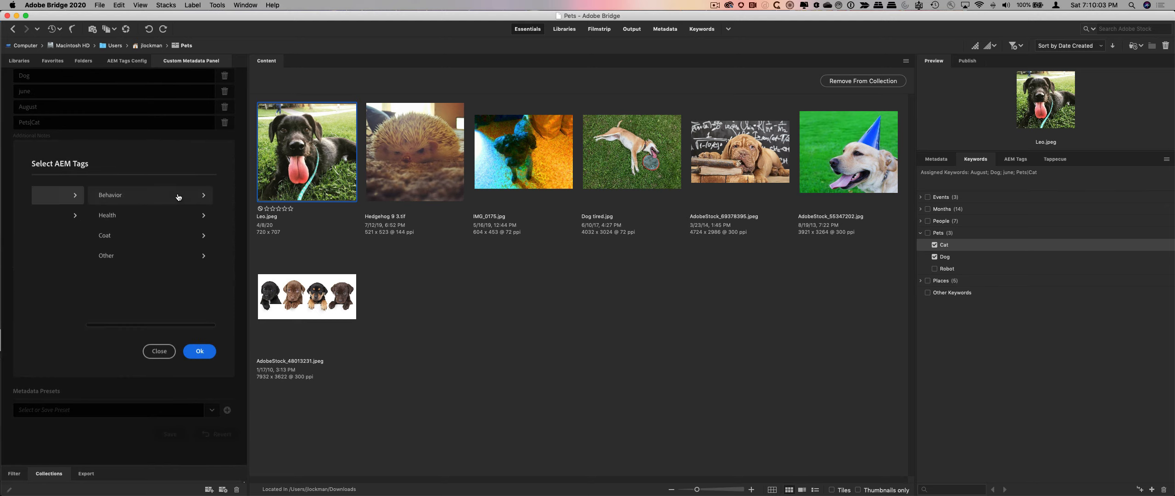
left_click(202, 195)
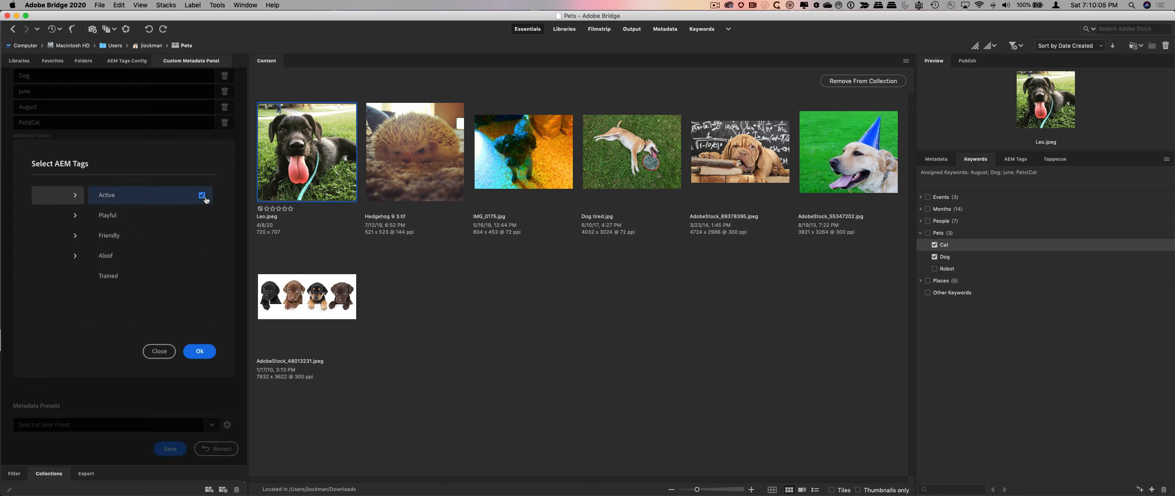
left_click(200, 351)
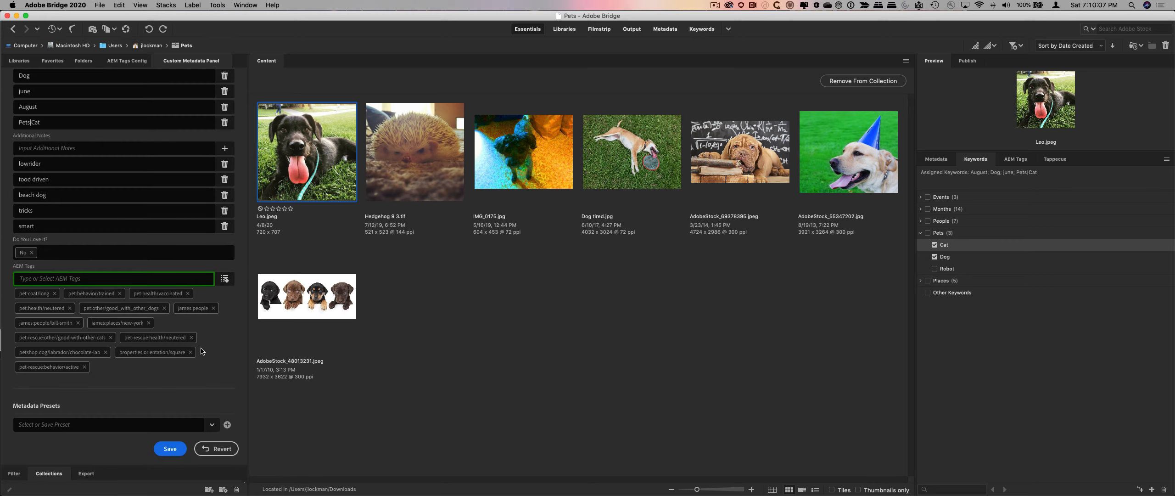
left_click(169, 449)
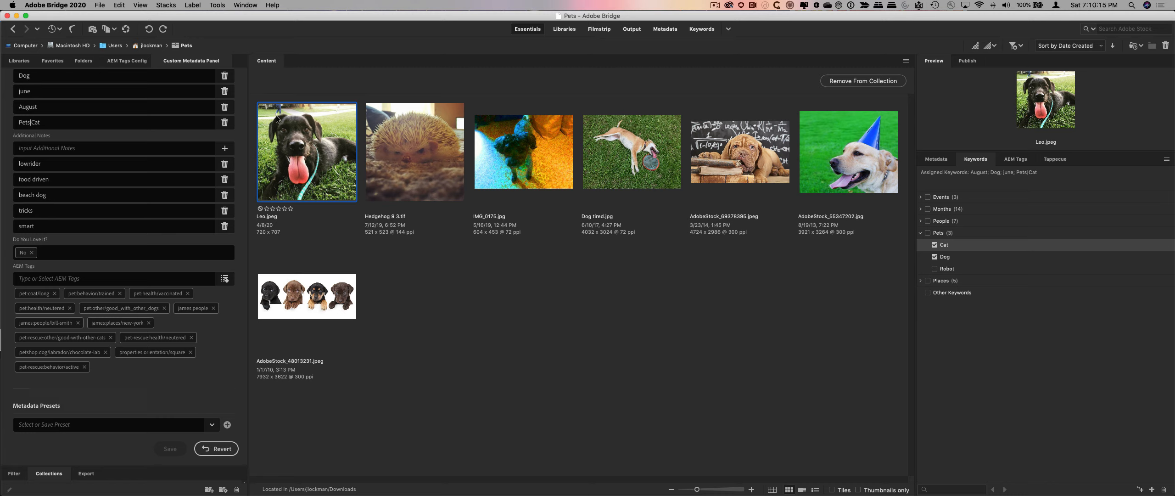
left_click(245, 5)
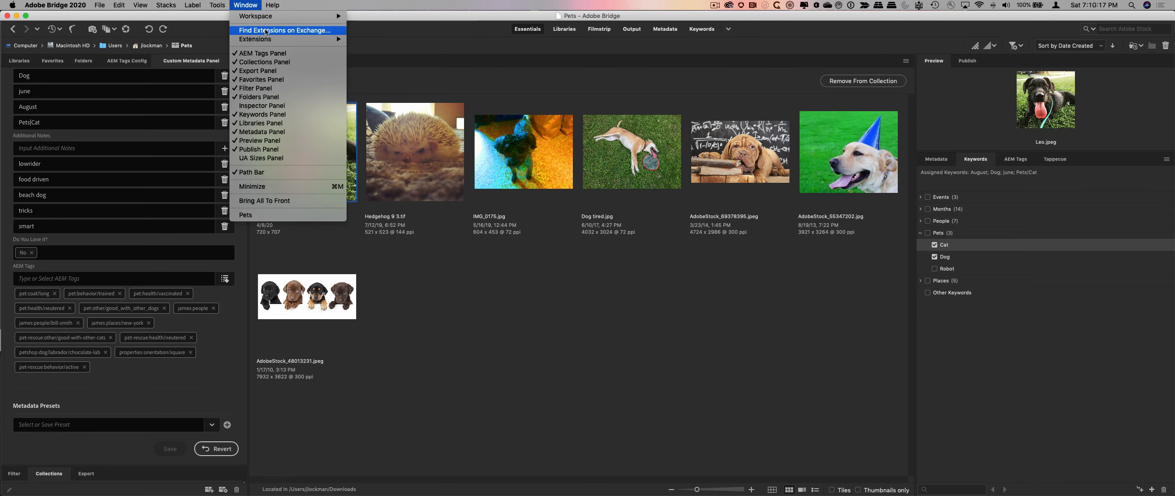
left_click(246, 5)
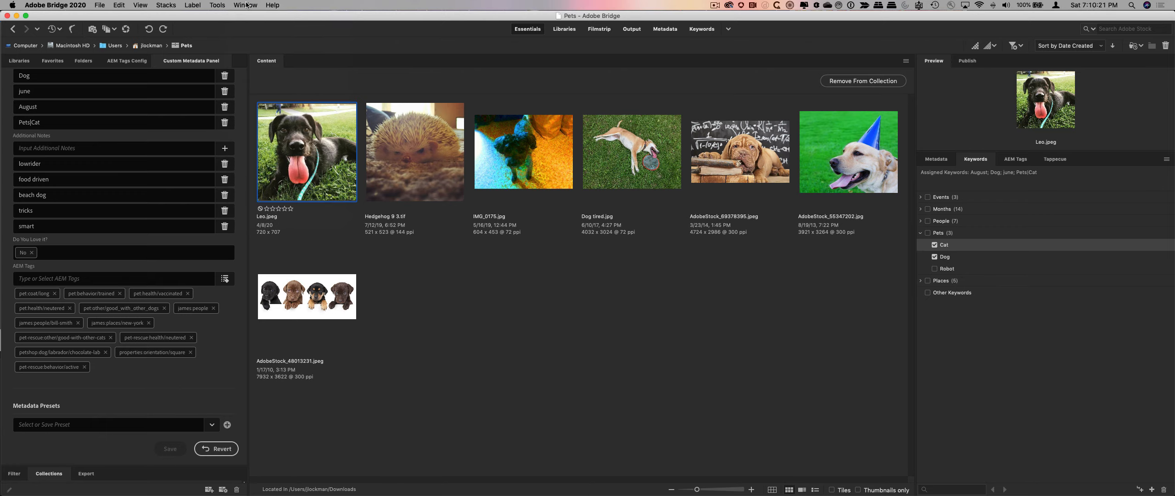